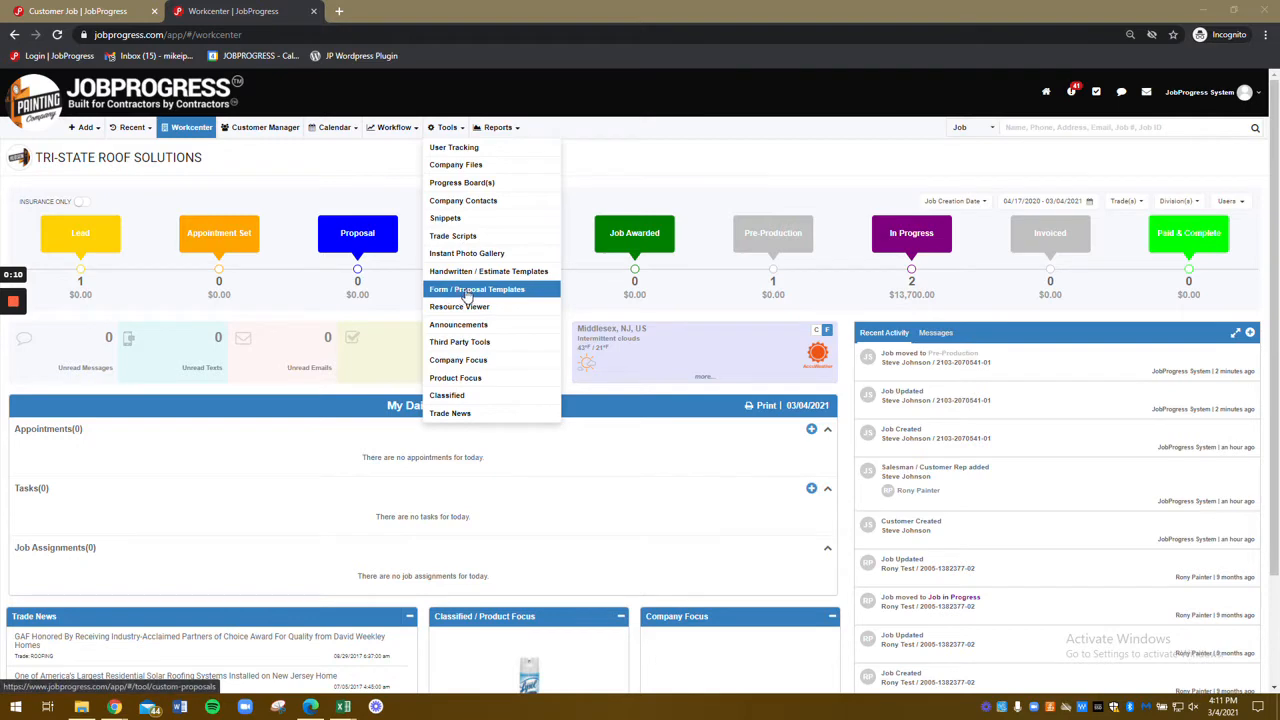
# Step: Open the Form / Proposal Templates page from the Tools menu
pyautogui.click(467, 293)
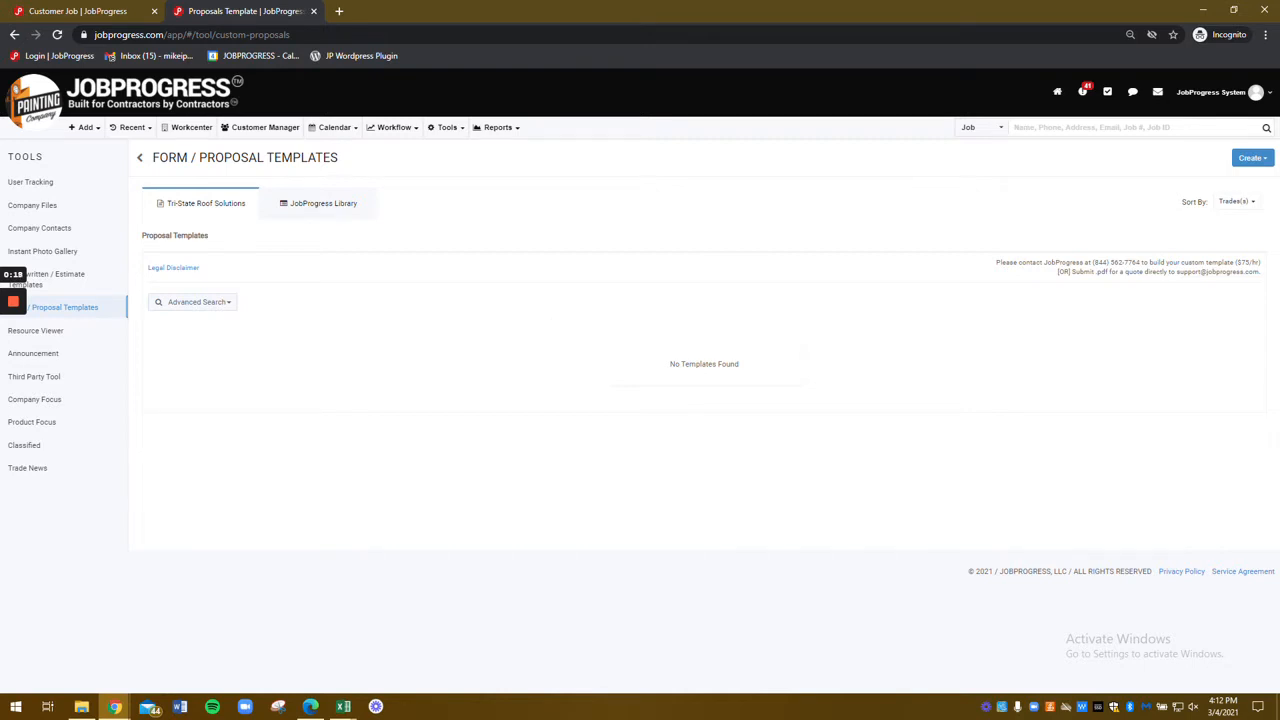
# Step: Copy the Basic Proposal from the JobProgress Library into the Tri-State Roof Solutions templates
pyautogui.click(1245, 158)
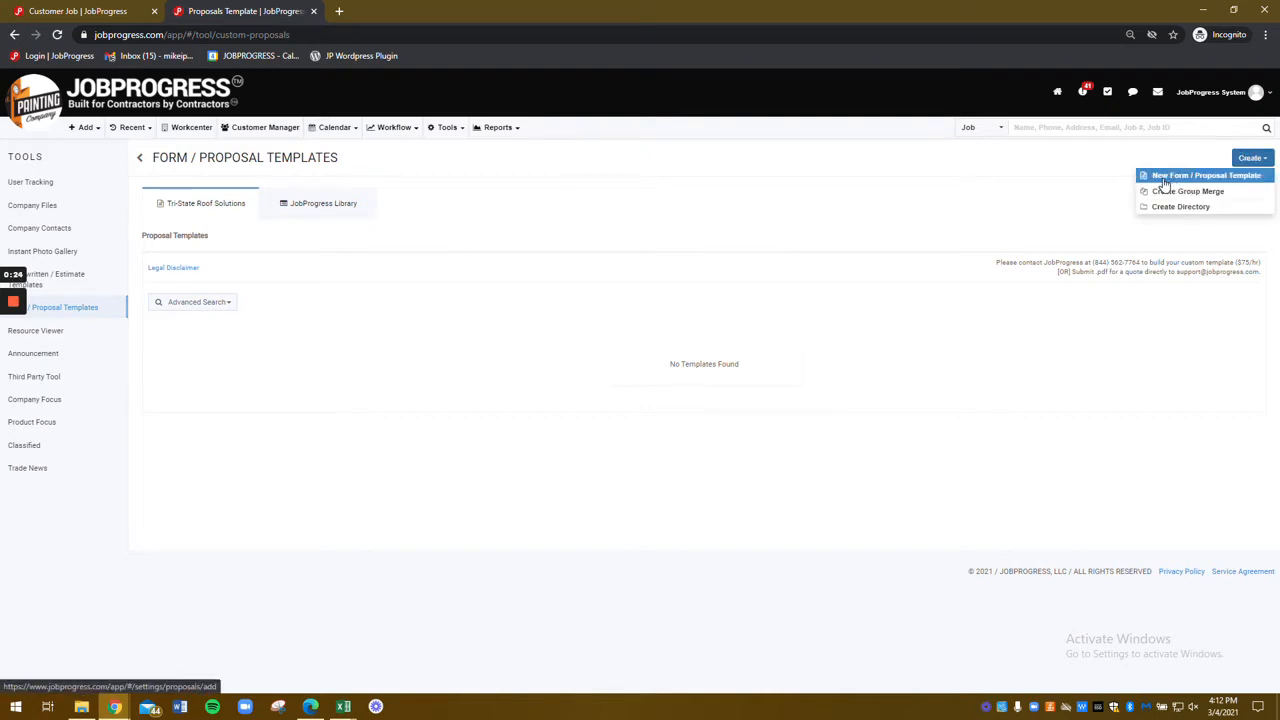
pyautogui.click(513, 264)
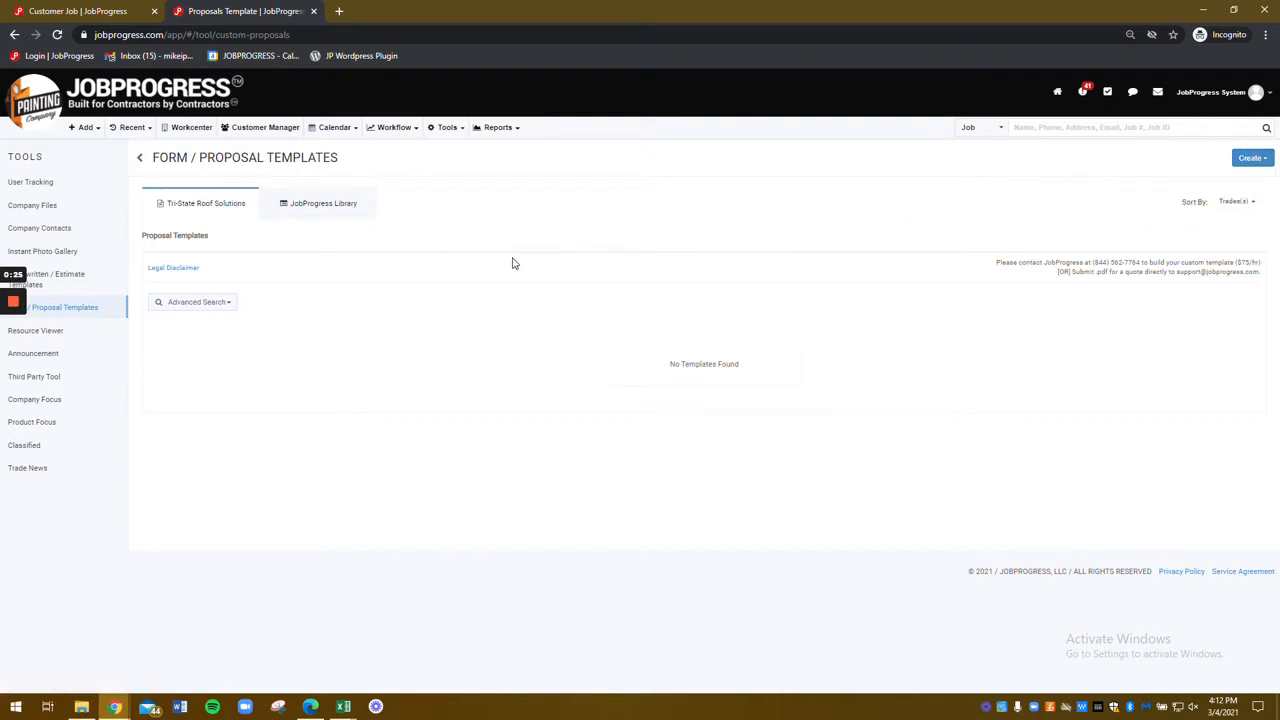
pyautogui.click(341, 203)
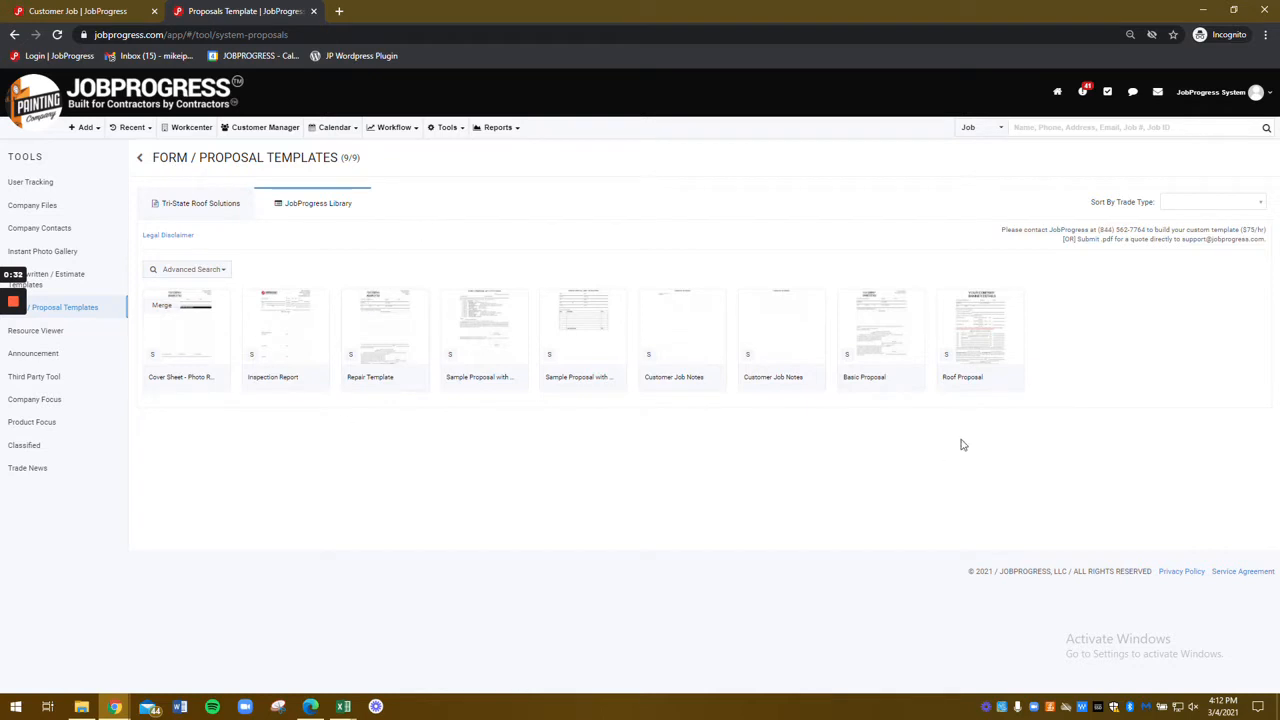
pyautogui.click(843, 328)
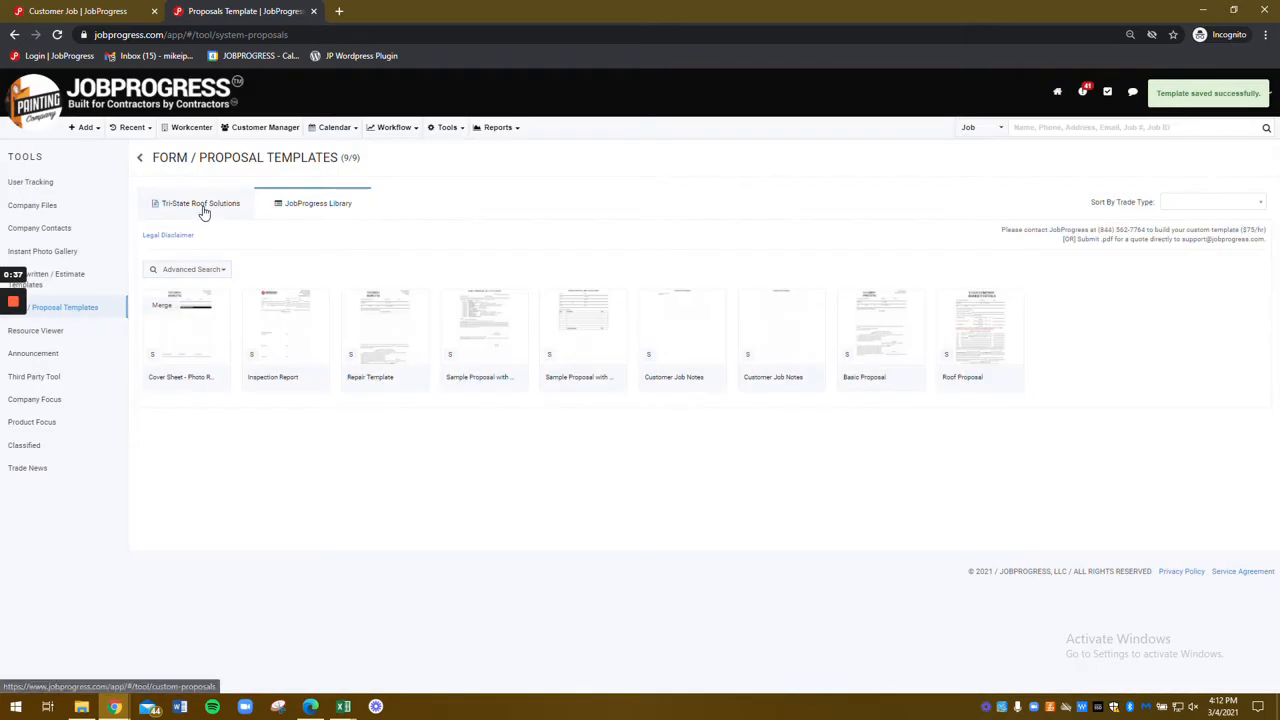
pyautogui.click(203, 208)
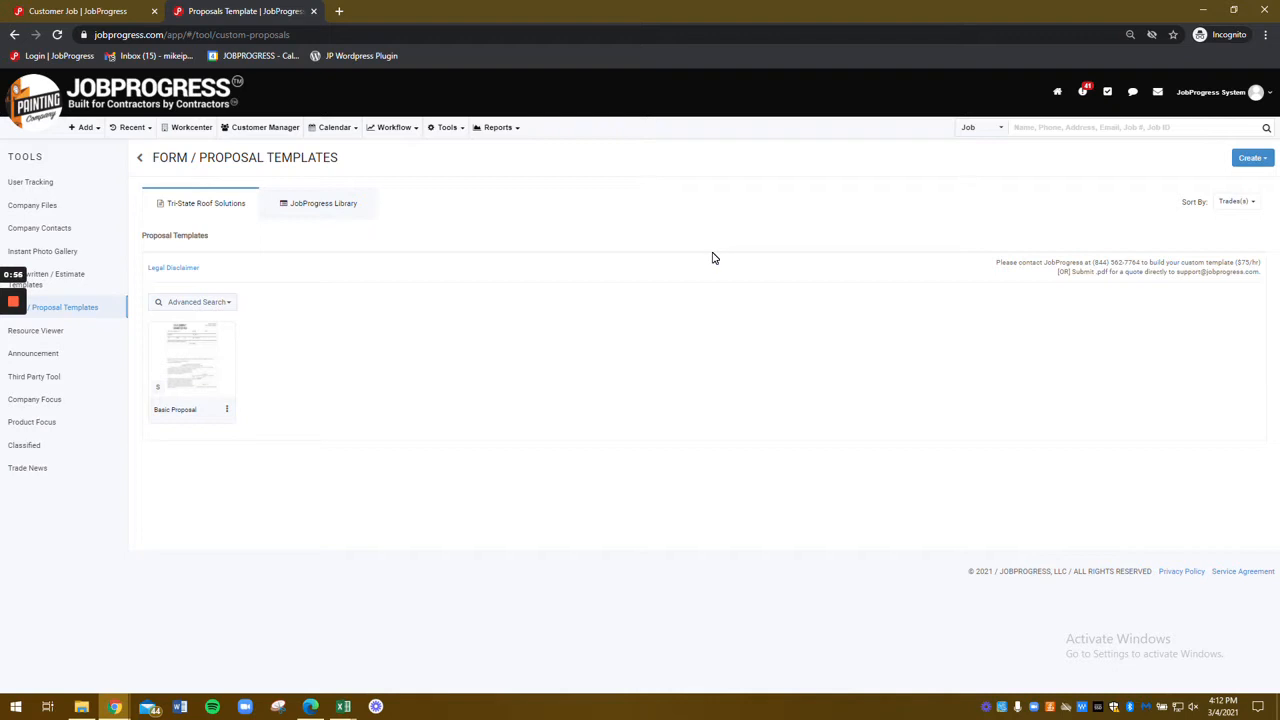
pyautogui.click(229, 412)
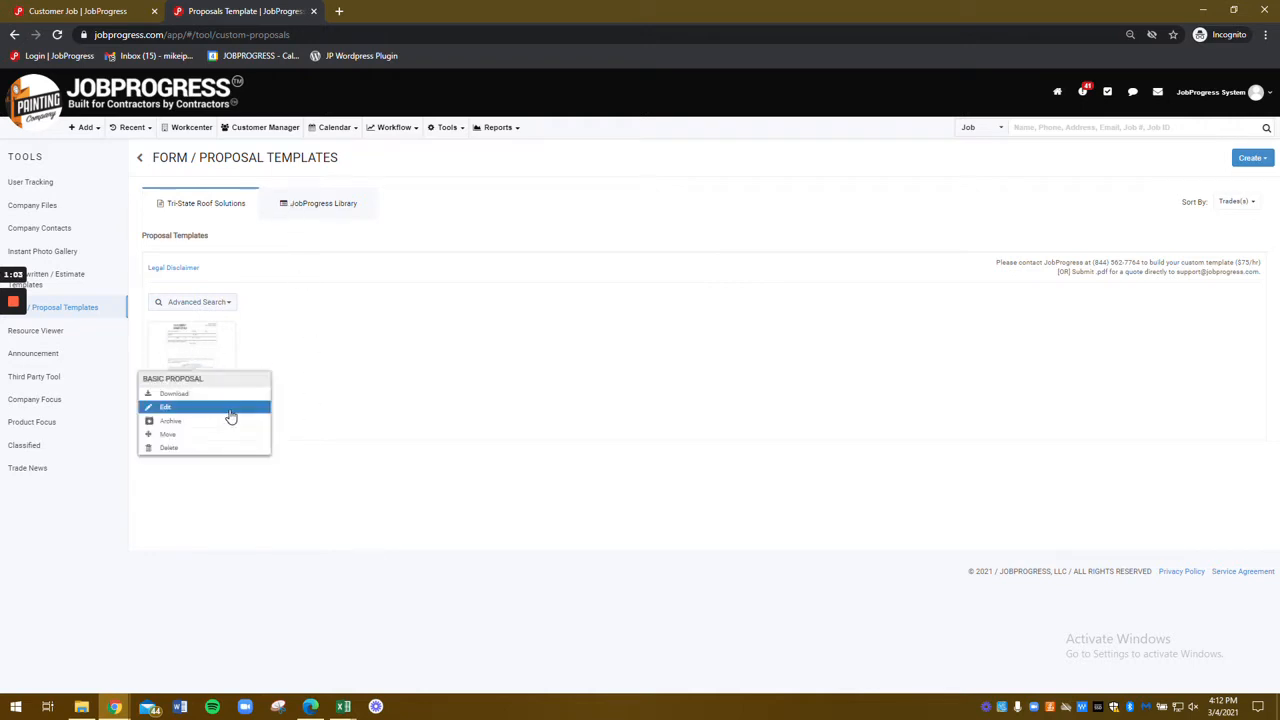
# Step: Edit the Basic Proposal and drag its Company Address block to the header's right edge
pyautogui.click(231, 414)
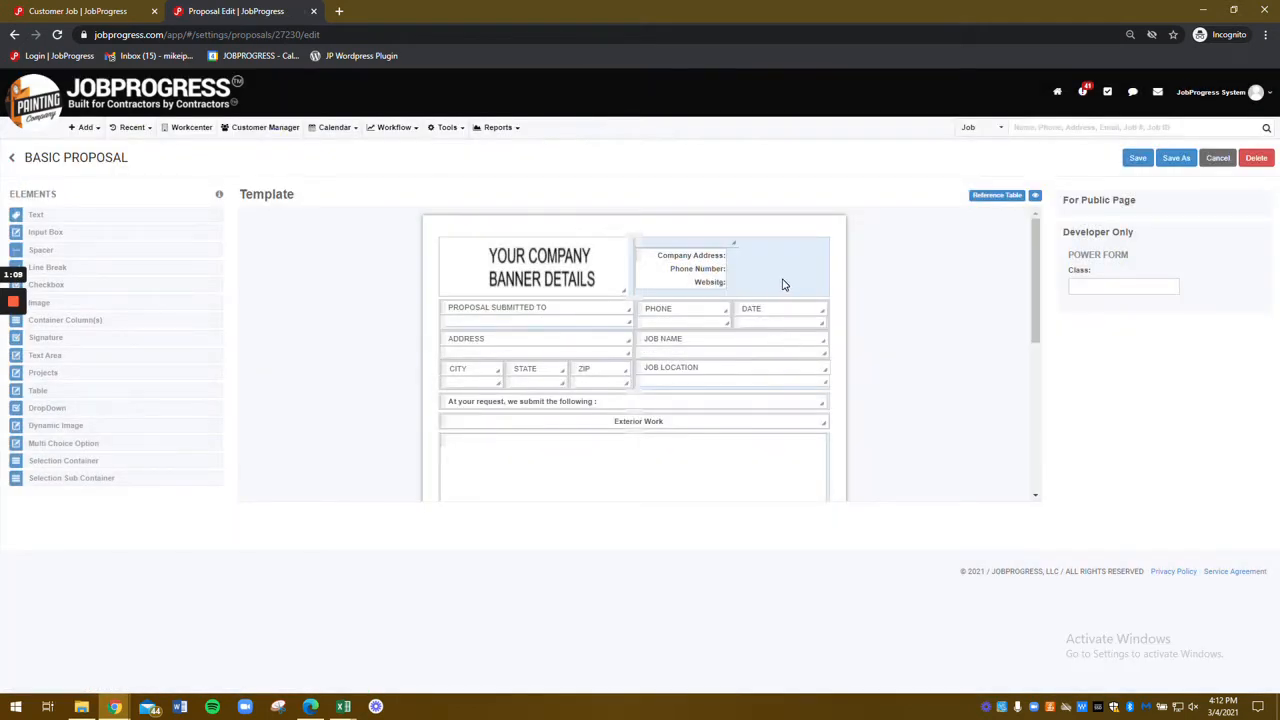
pyautogui.scroll(-5, 540, 275)
pyautogui.scroll(5, 563, 345)
pyautogui.moveTo(686, 246)
pyautogui.mouseDown()
pyautogui.moveTo(718, 246)
pyautogui.moveTo(697, 251)
pyautogui.mouseUp()
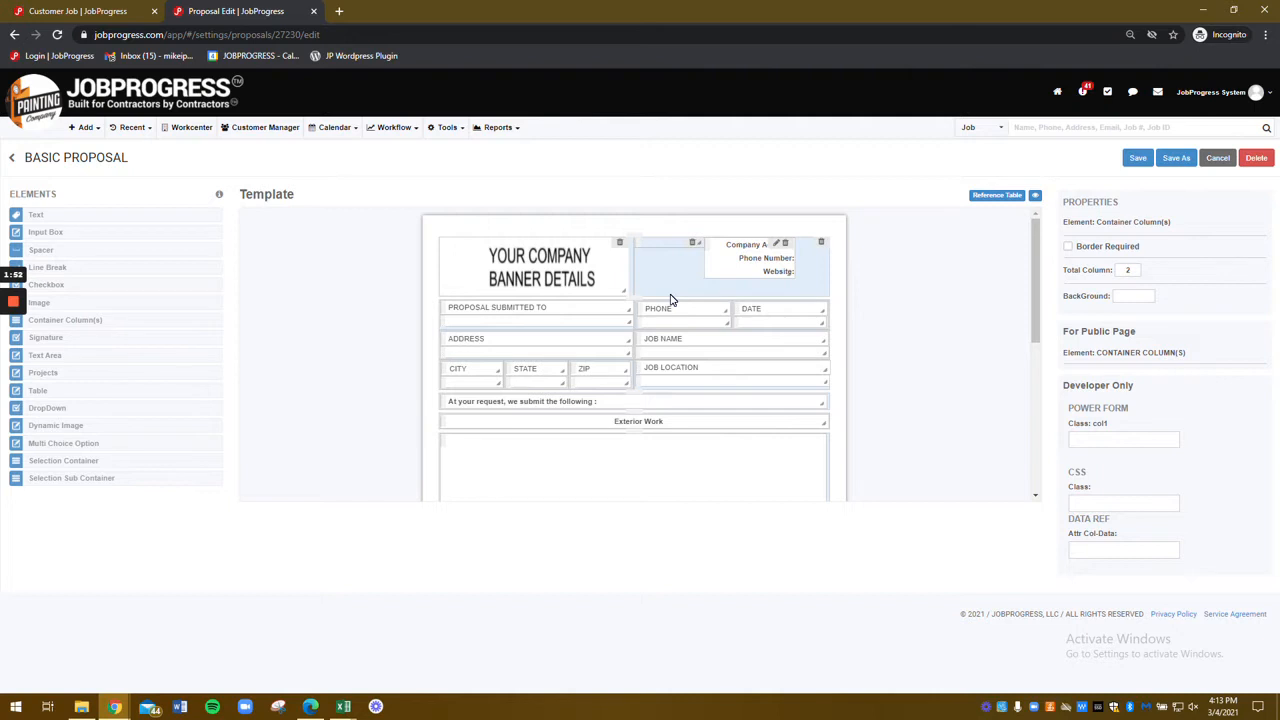
# Step: Select the banner image and cancel replacing it with a picture from the Pictures folder
pyautogui.click(557, 280)
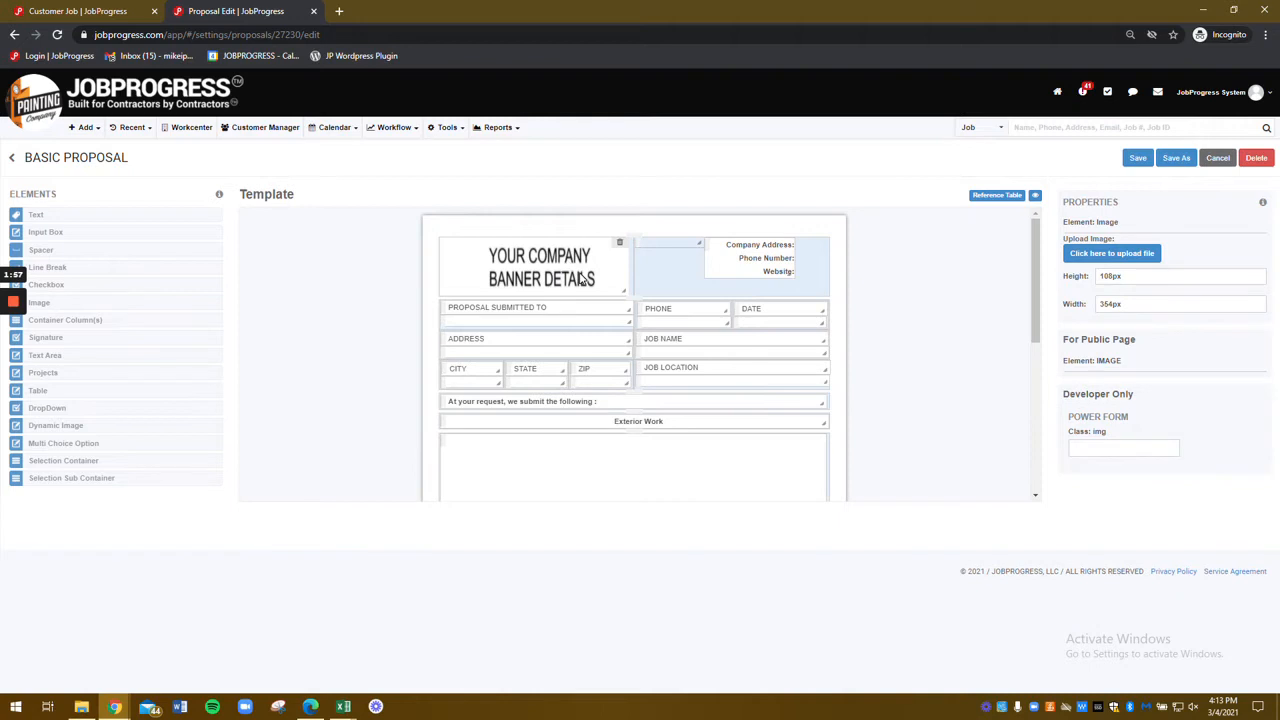
pyautogui.click(1150, 254)
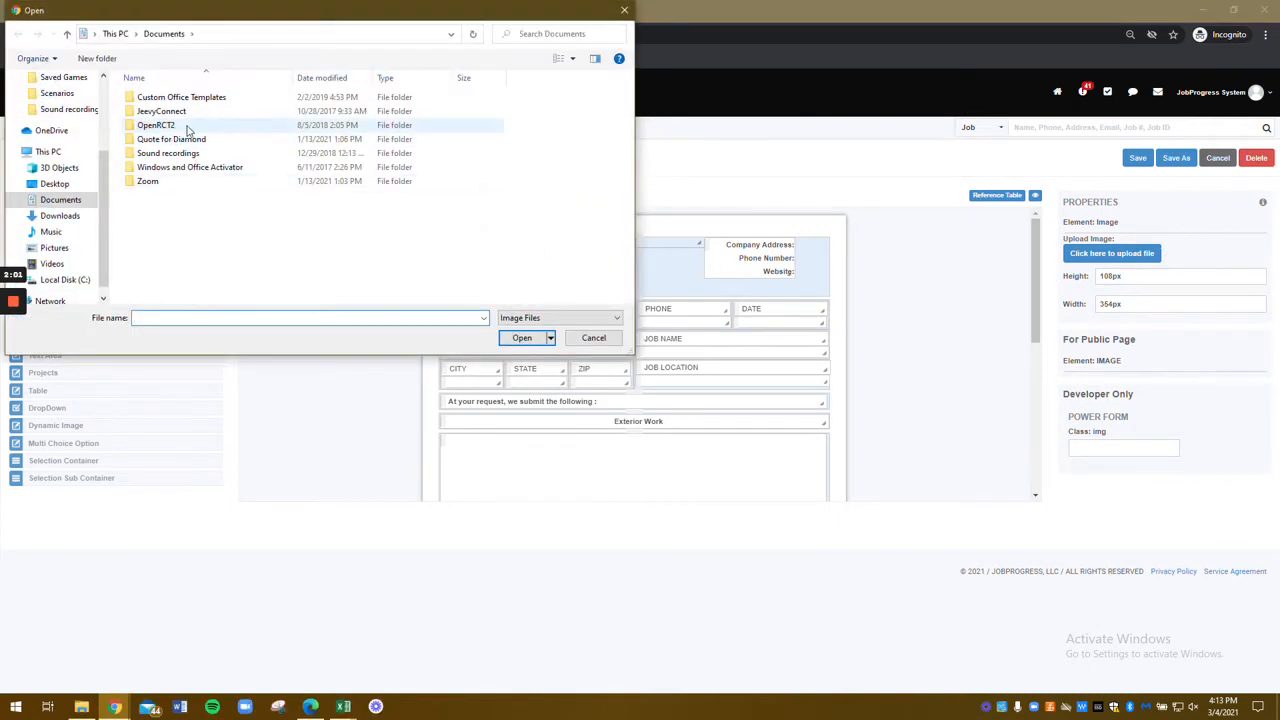
pyautogui.click(54, 248)
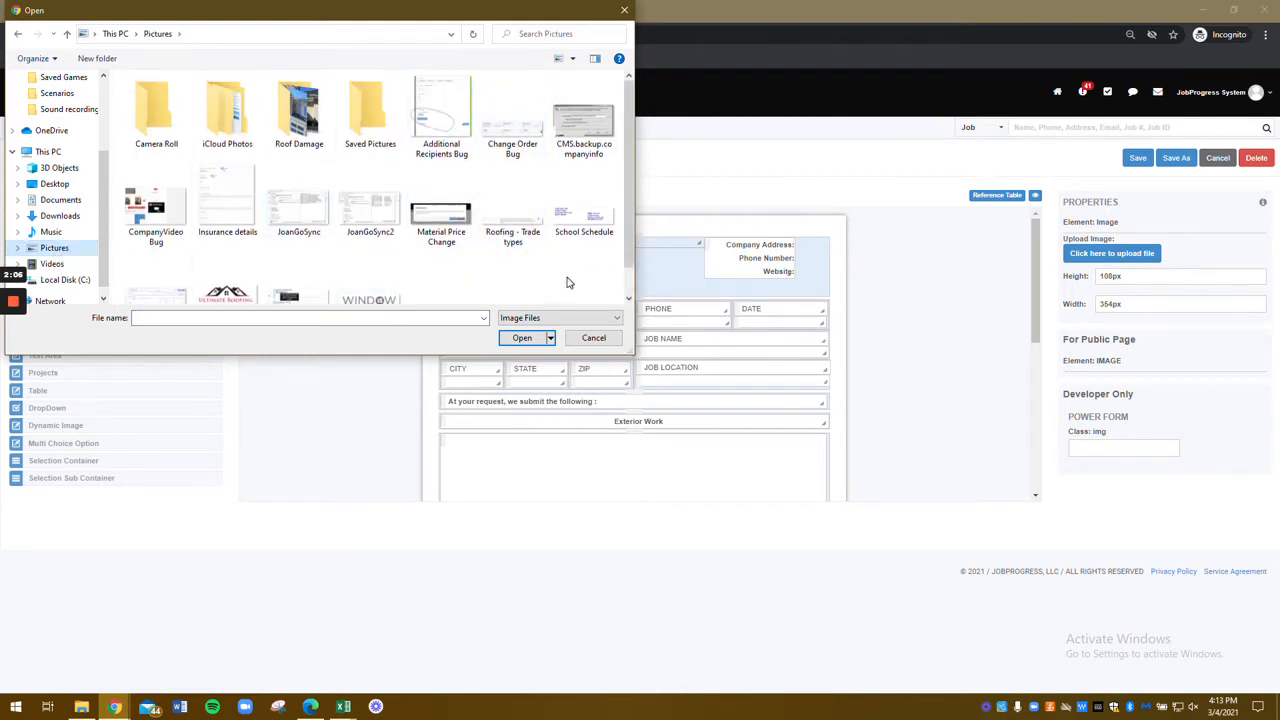
pyautogui.click(594, 338)
pyautogui.scroll(-1, 605, 275)
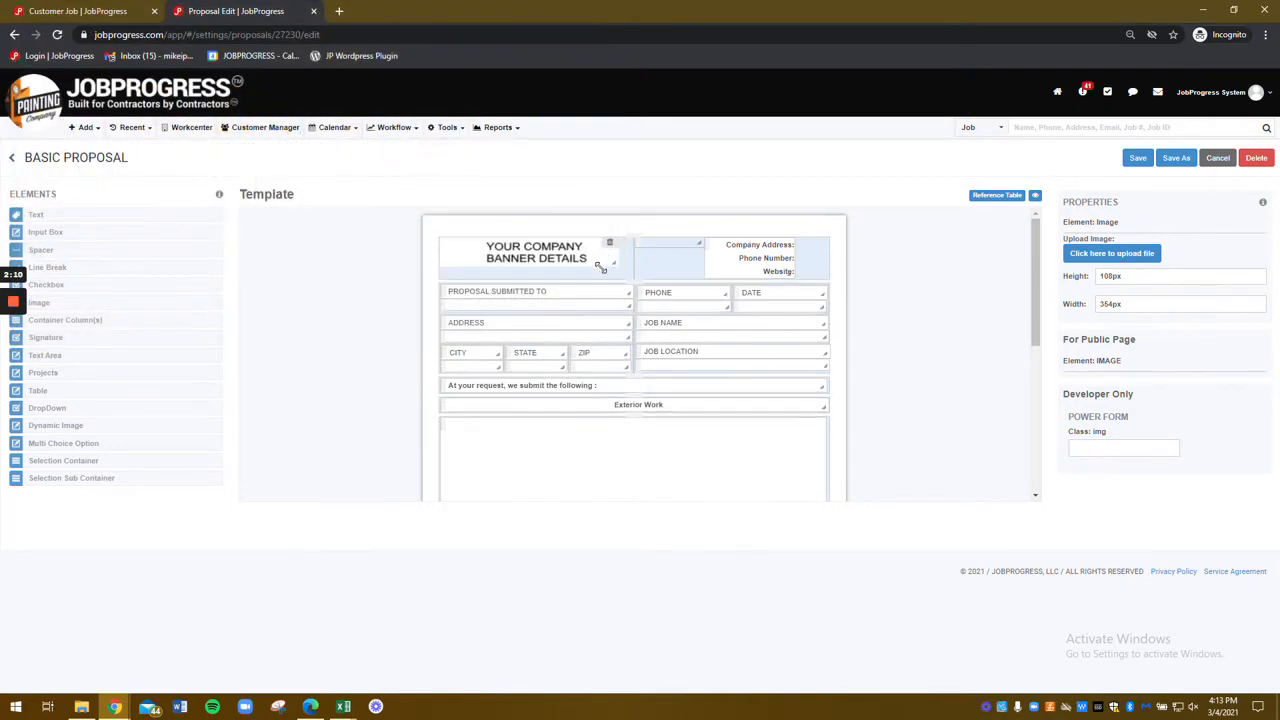
# Step: Shrink the banner image, add a spacer to its left, and widen the right spacer
pyautogui.moveTo(601, 268); pyautogui.dragTo(566, 290)
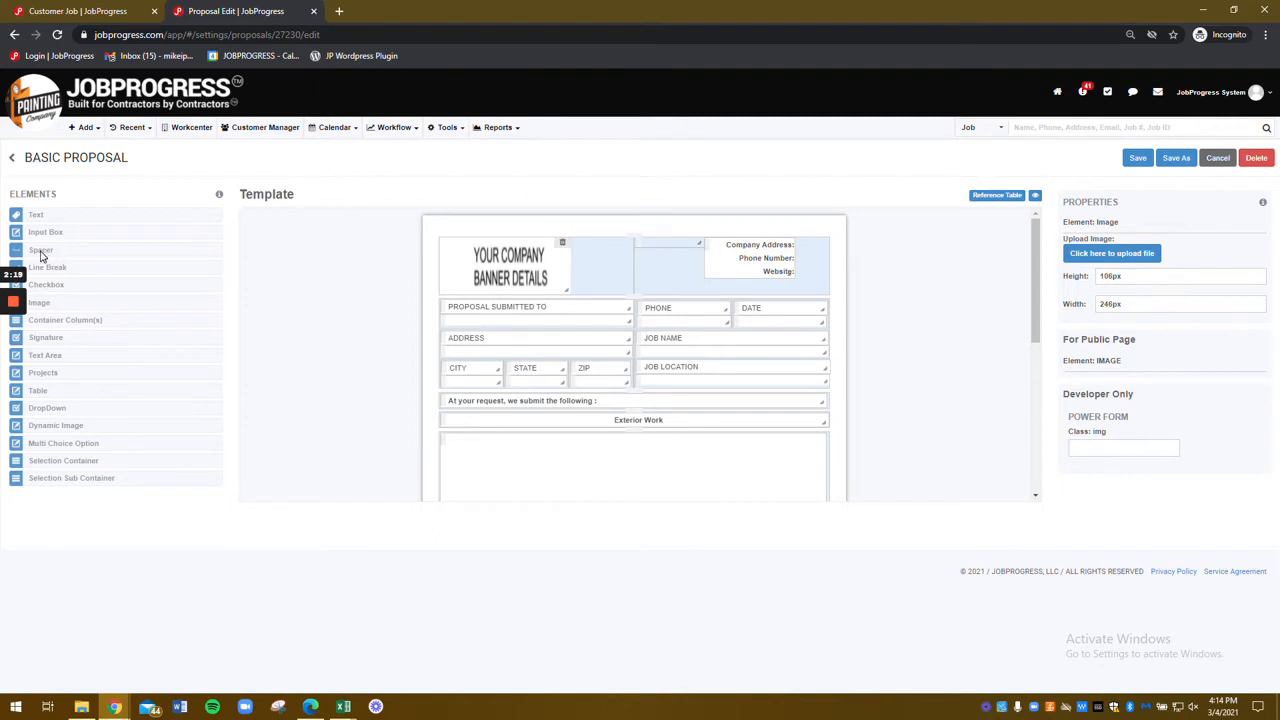
pyautogui.moveTo(27, 255); pyautogui.dragTo(465, 245)
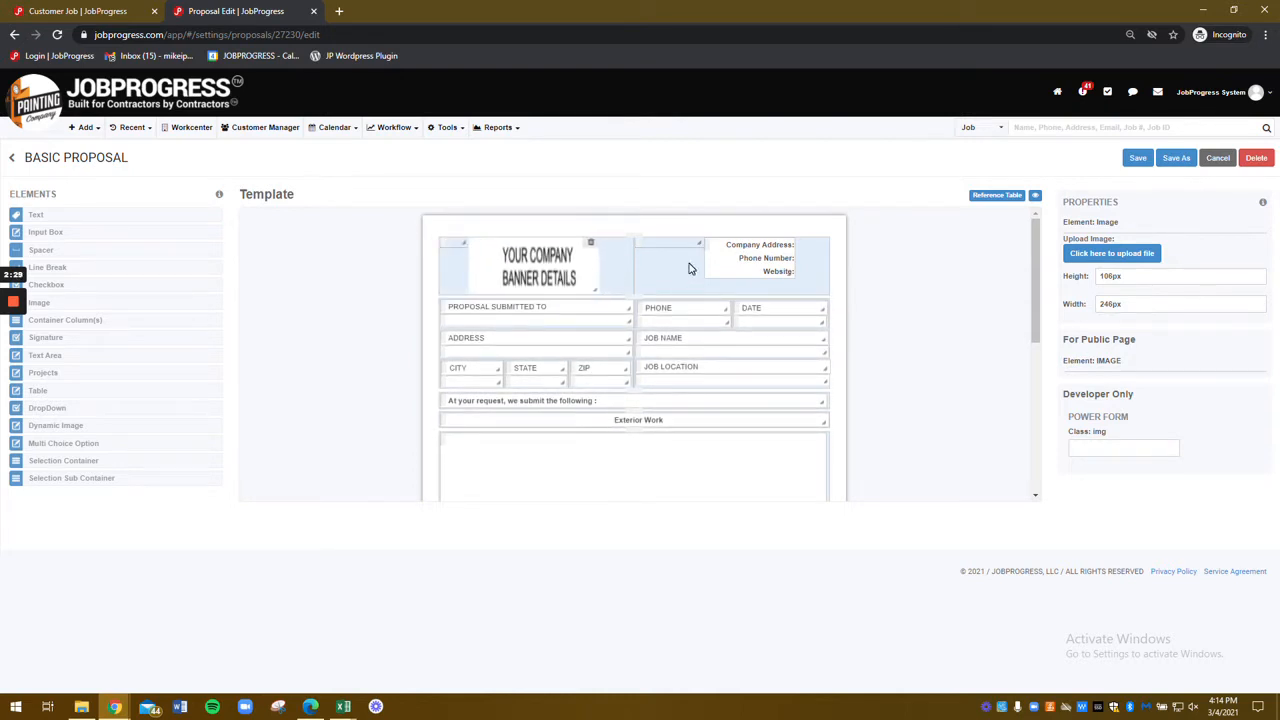
pyautogui.moveTo(700, 242); pyautogui.dragTo(720, 242)
pyautogui.click(768, 260)
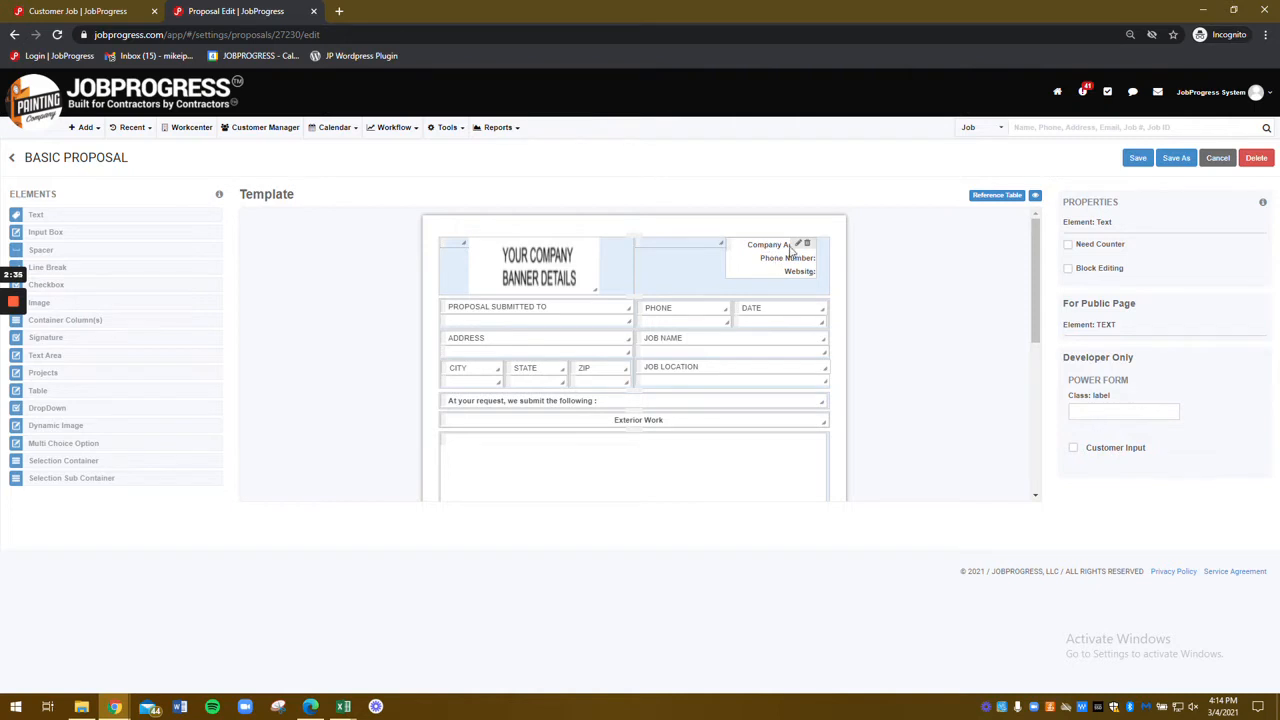
pyautogui.click(799, 245)
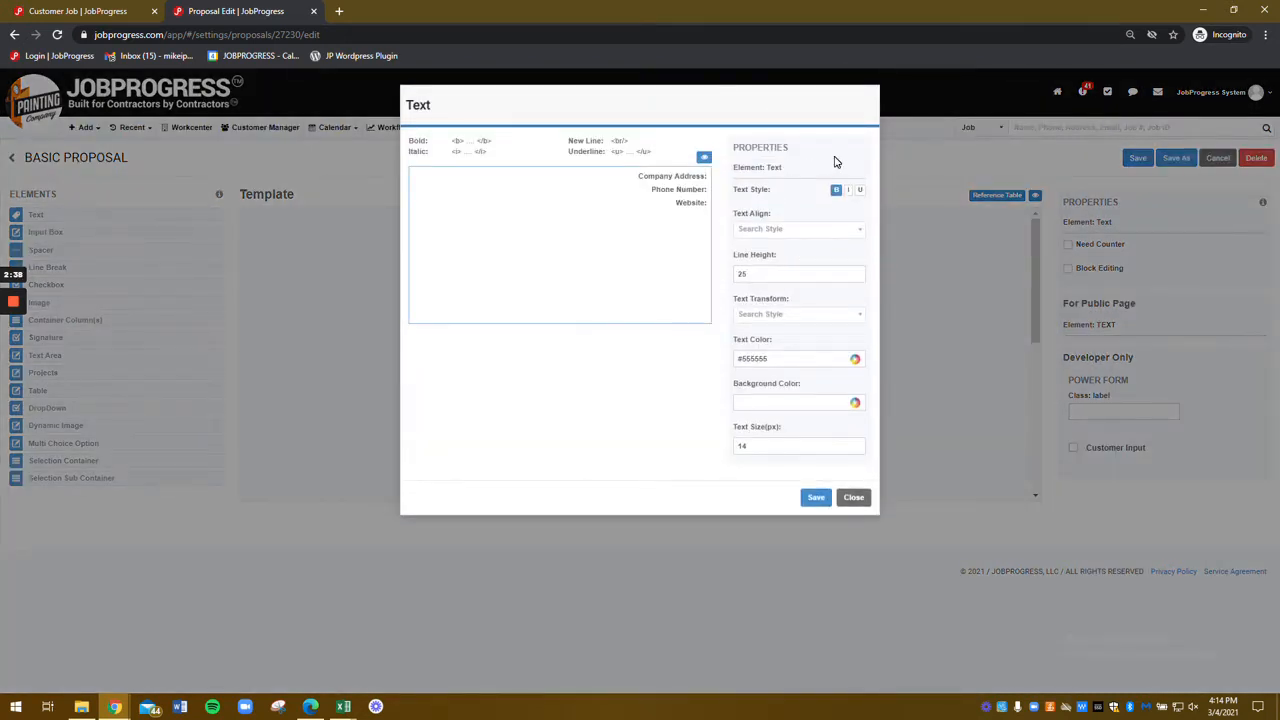
pyautogui.press('BackSpace')
pyautogui.press('BackSpace')
pyautogui.press('BackSpace')
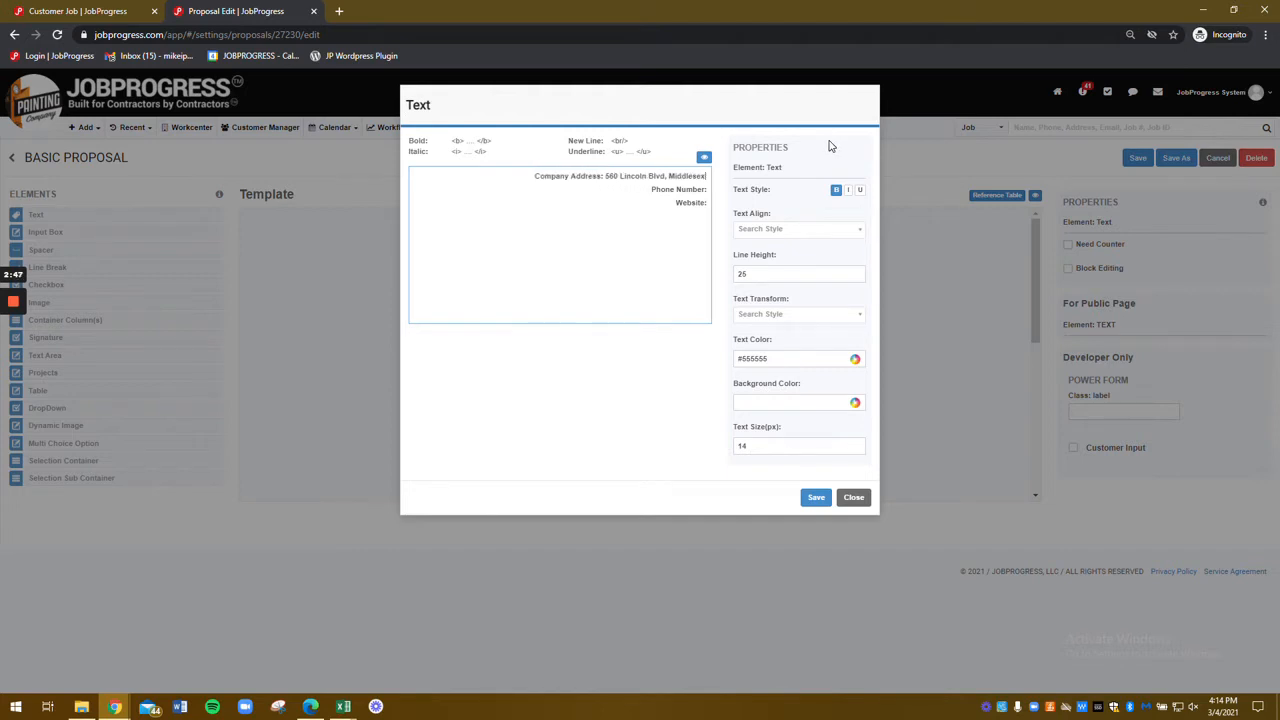
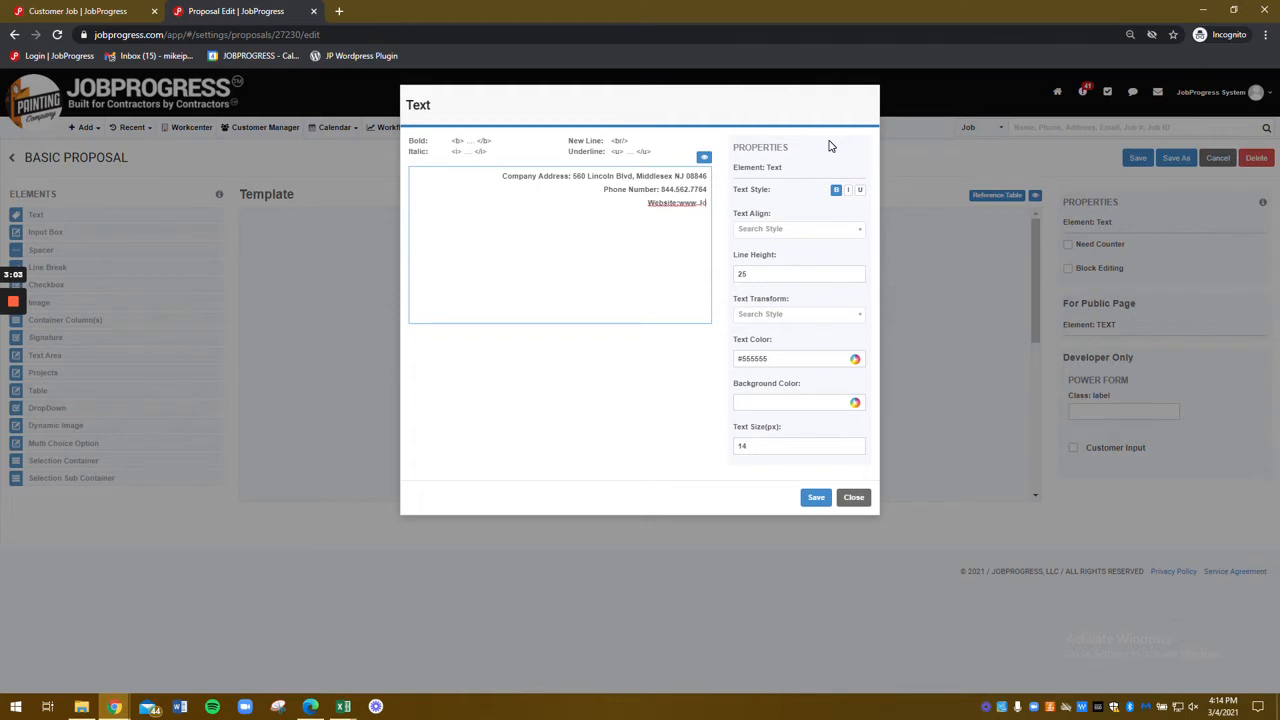
pyautogui.moveTo(648, 152); pyautogui.dragTo(409, 140)
pyautogui.click(512, 140)
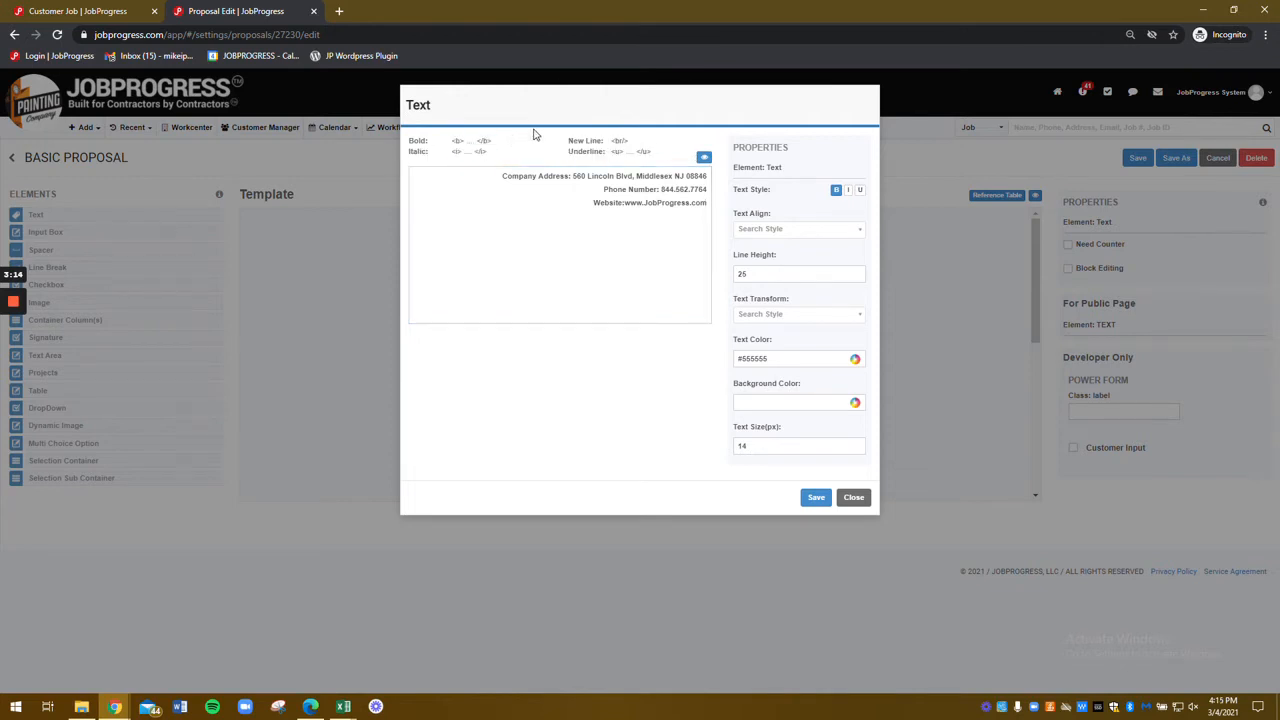
# Step: Preview and save the header text, then start deleting the header spacer
pyautogui.click(704, 158)
pyautogui.click(704, 158)
pyautogui.click(704, 158)
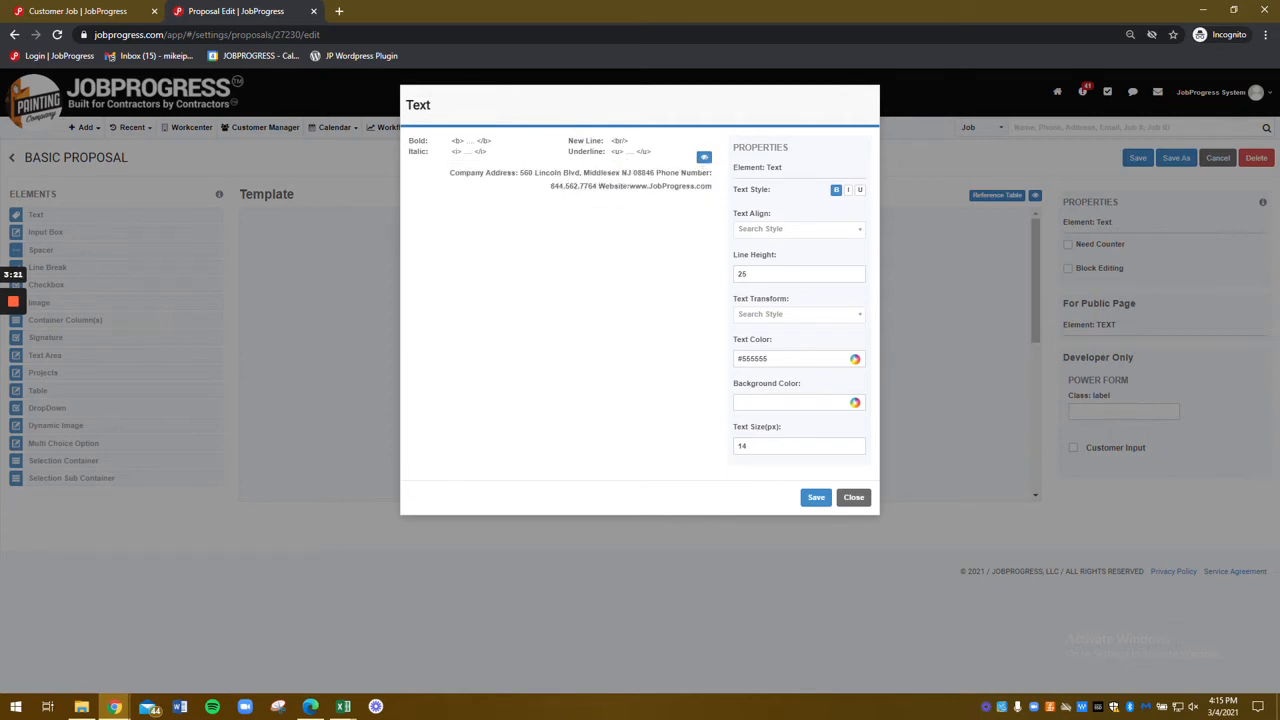
pyautogui.click(704, 158)
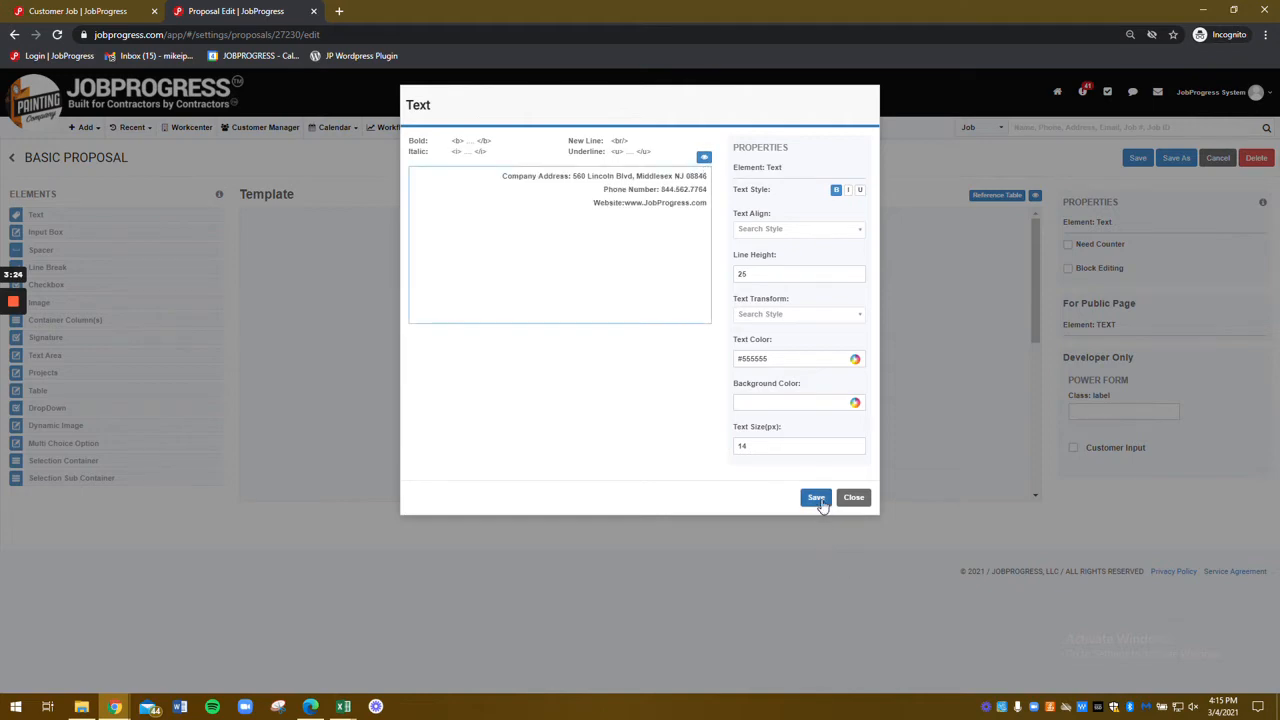
pyautogui.click(820, 500)
pyautogui.click(712, 246)
pyautogui.click(714, 243)
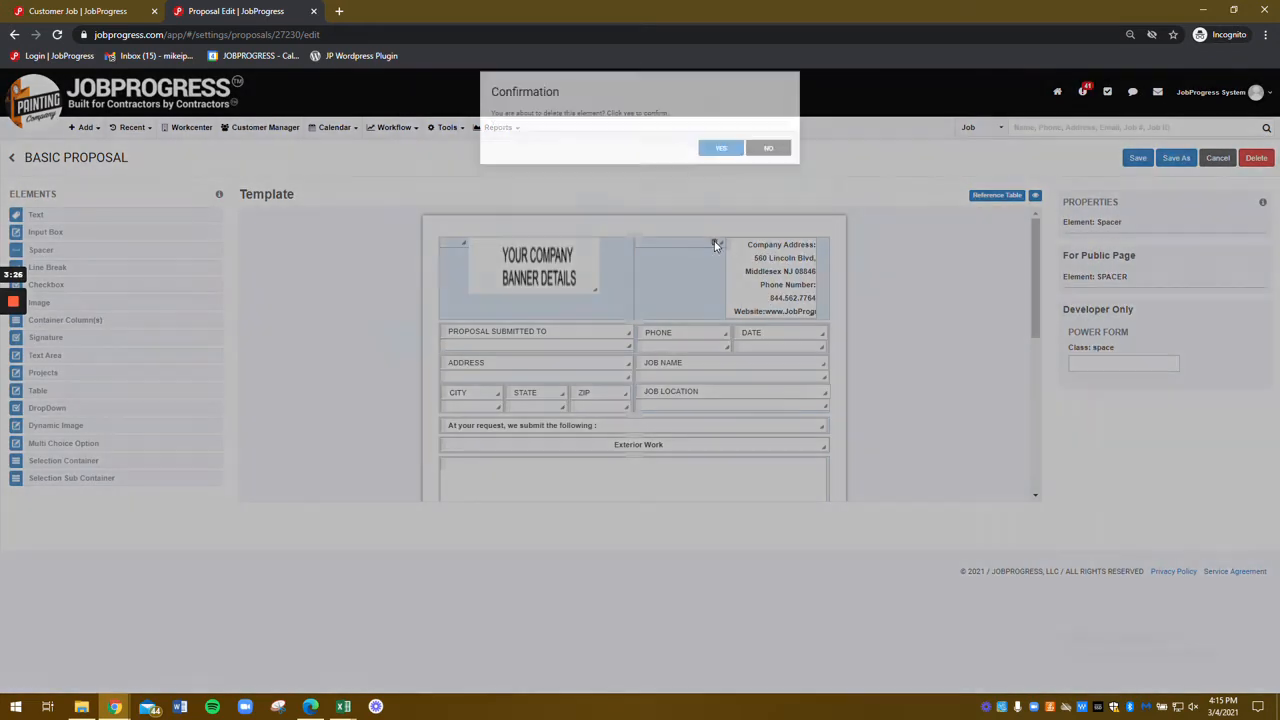
# Step: Delete the header spacer and resize the company address block to fit three lines
pyautogui.click(714, 161)
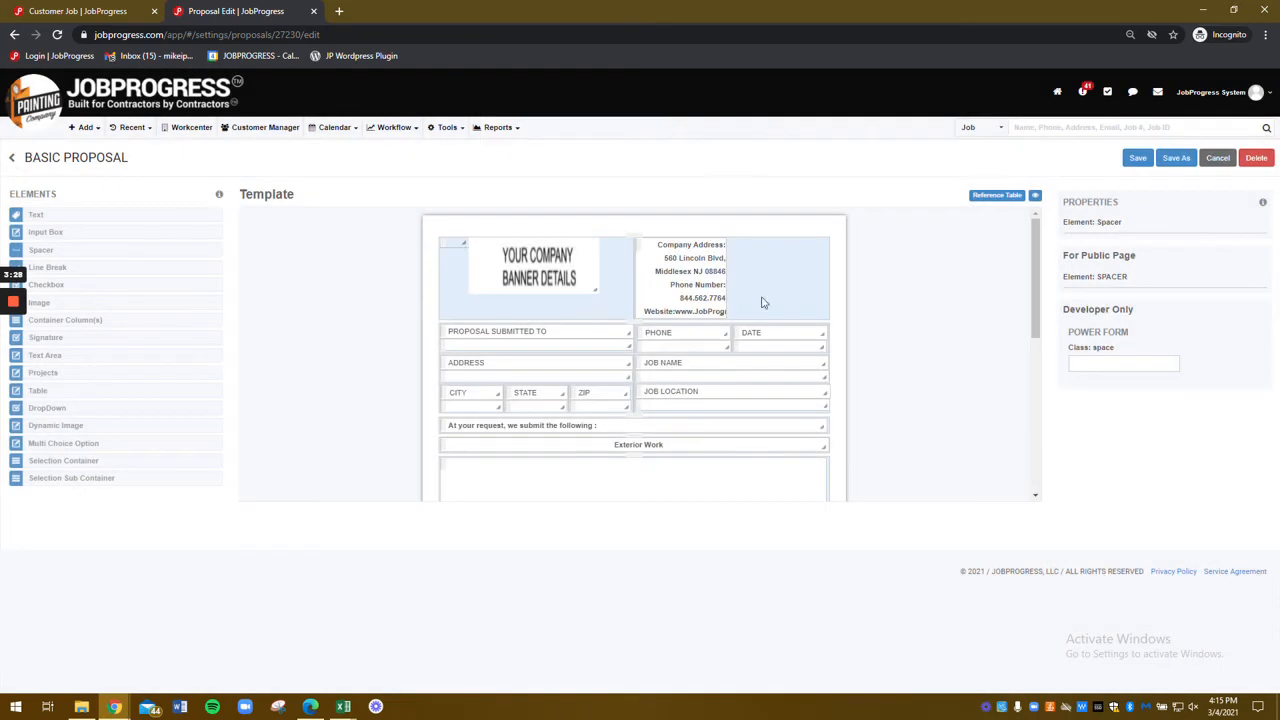
pyautogui.moveTo(840, 276); pyautogui.dragTo(826, 276)
pyautogui.moveTo(777, 278); pyautogui.dragTo(831, 259)
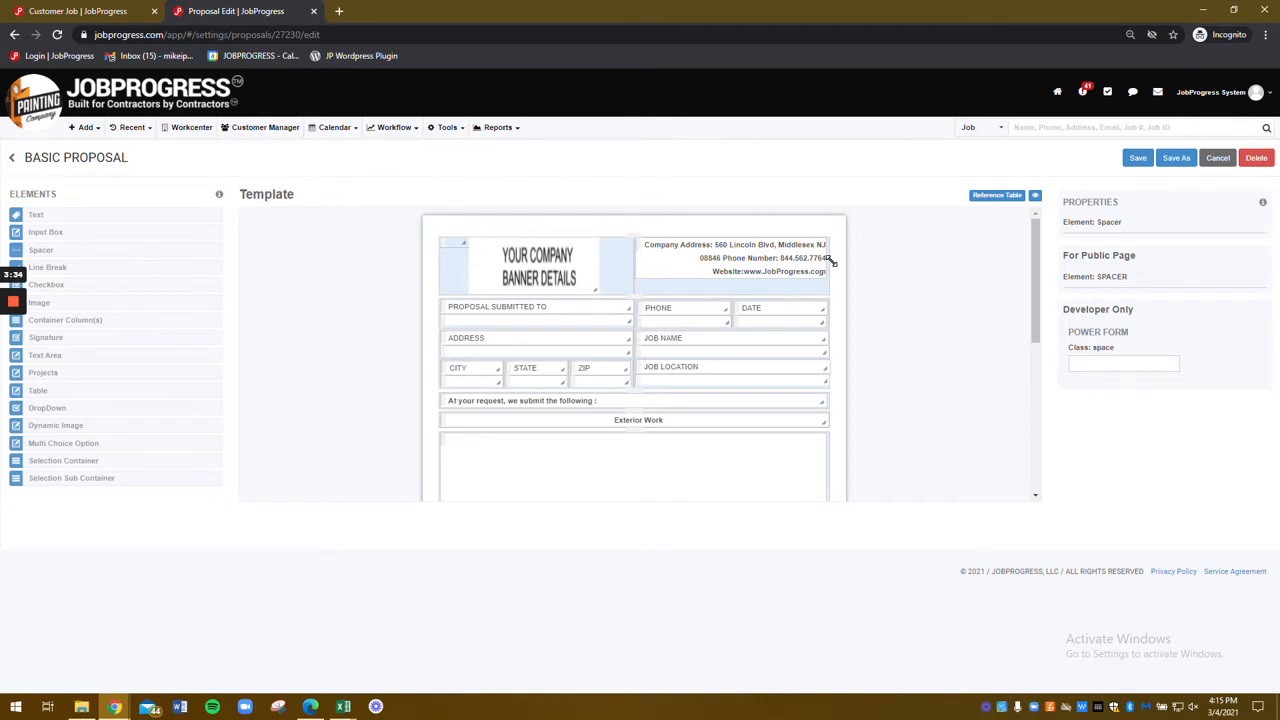
pyautogui.click(780, 263)
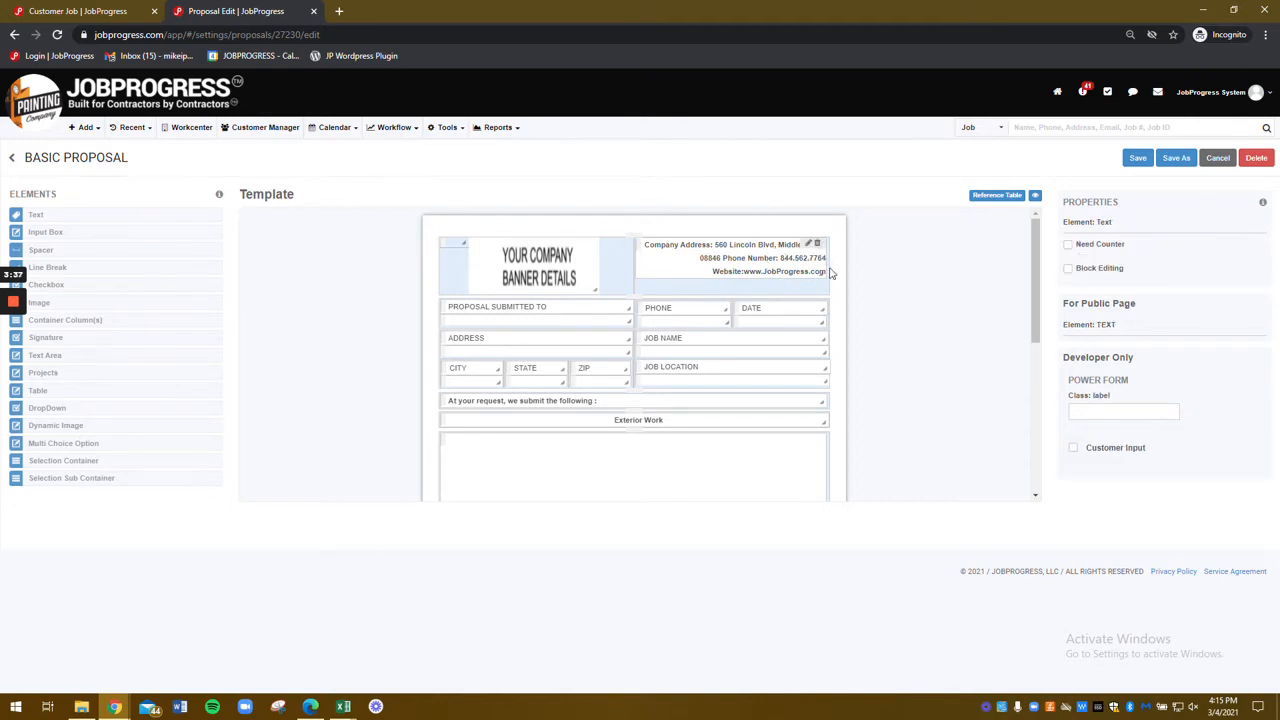
pyautogui.moveTo(826, 276); pyautogui.dragTo(723, 269)
pyautogui.click(723, 269)
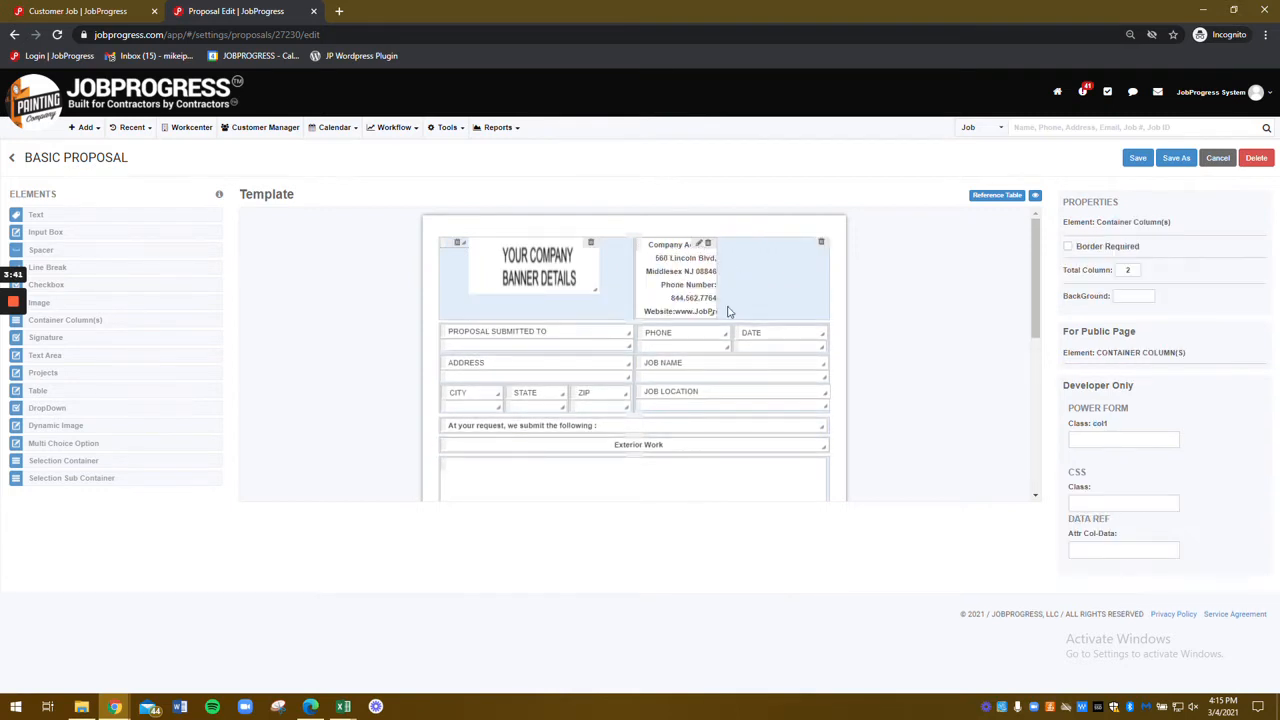
pyautogui.moveTo(718, 313); pyautogui.dragTo(832, 279)
# Step: Insert <br/> line breaks after the ZIP code and phone number, then save the address text
pyautogui.click(810, 243)
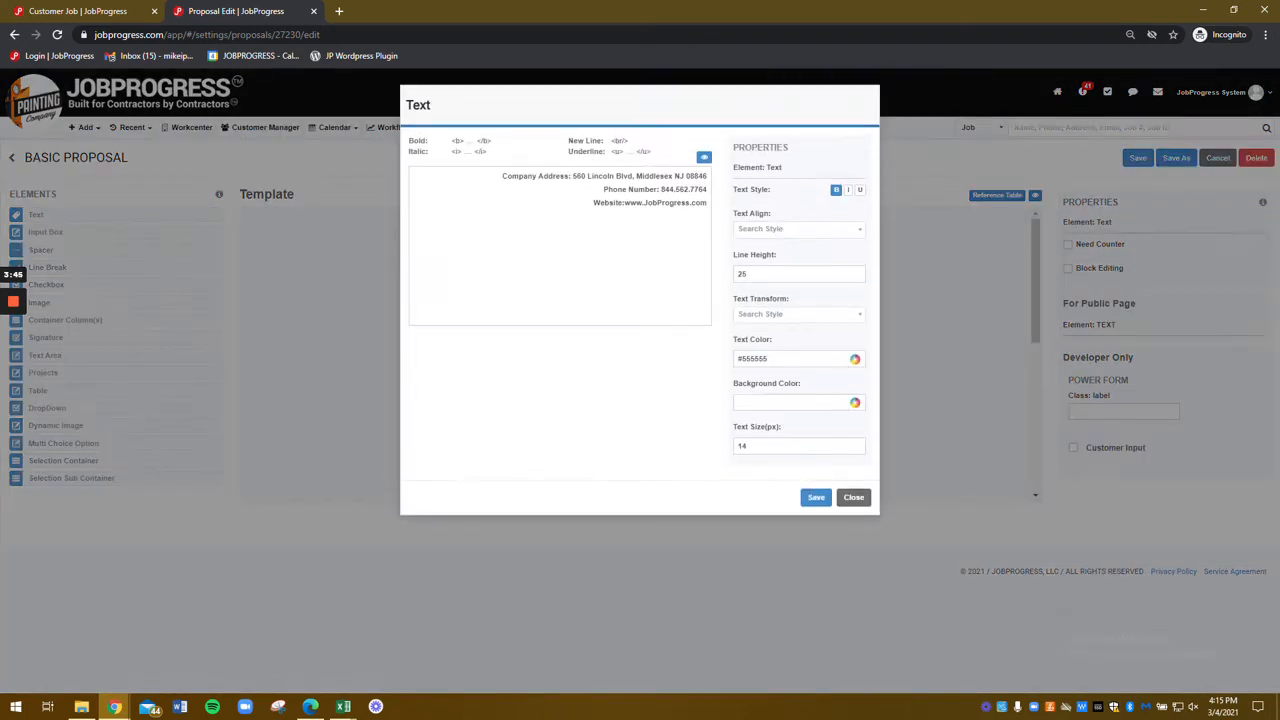
pyautogui.rightClick(627, 141)
pyautogui.click(665, 152)
pyautogui.click(706, 176)
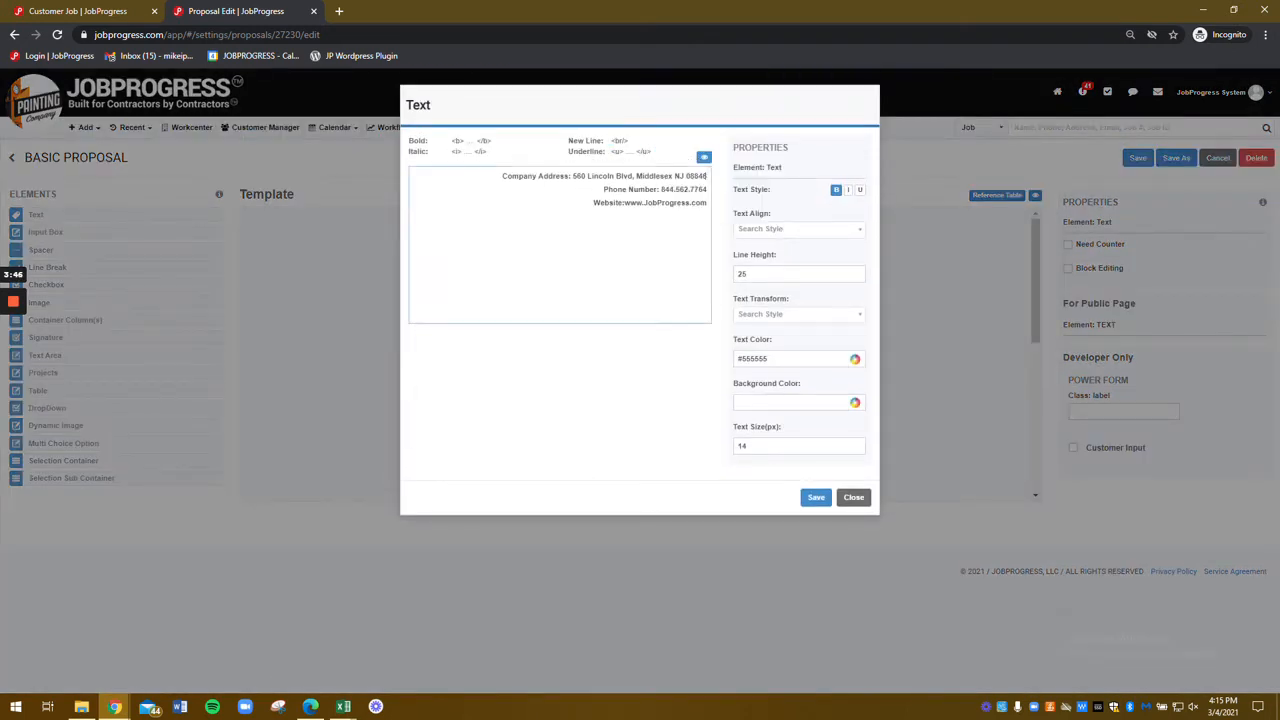
pyautogui.write('<br/>')
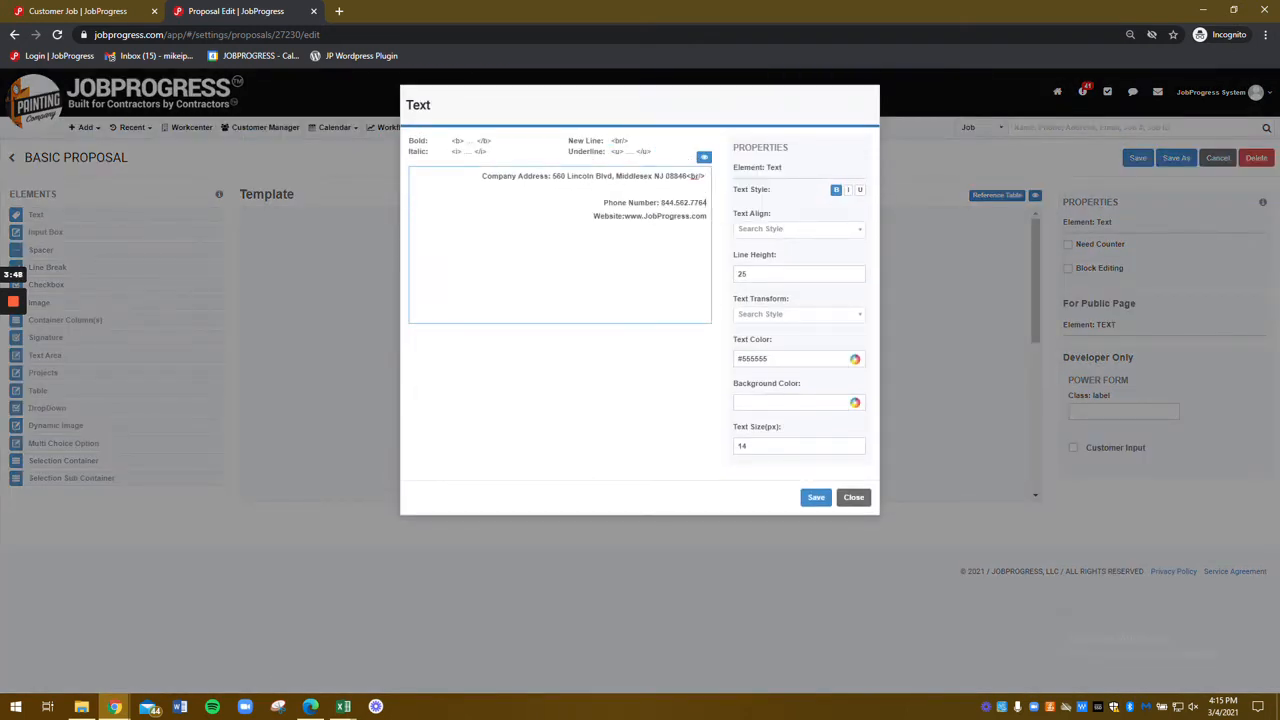
pyautogui.click(716, 203)
pyautogui.write('<br/>')
pyautogui.click(703, 159)
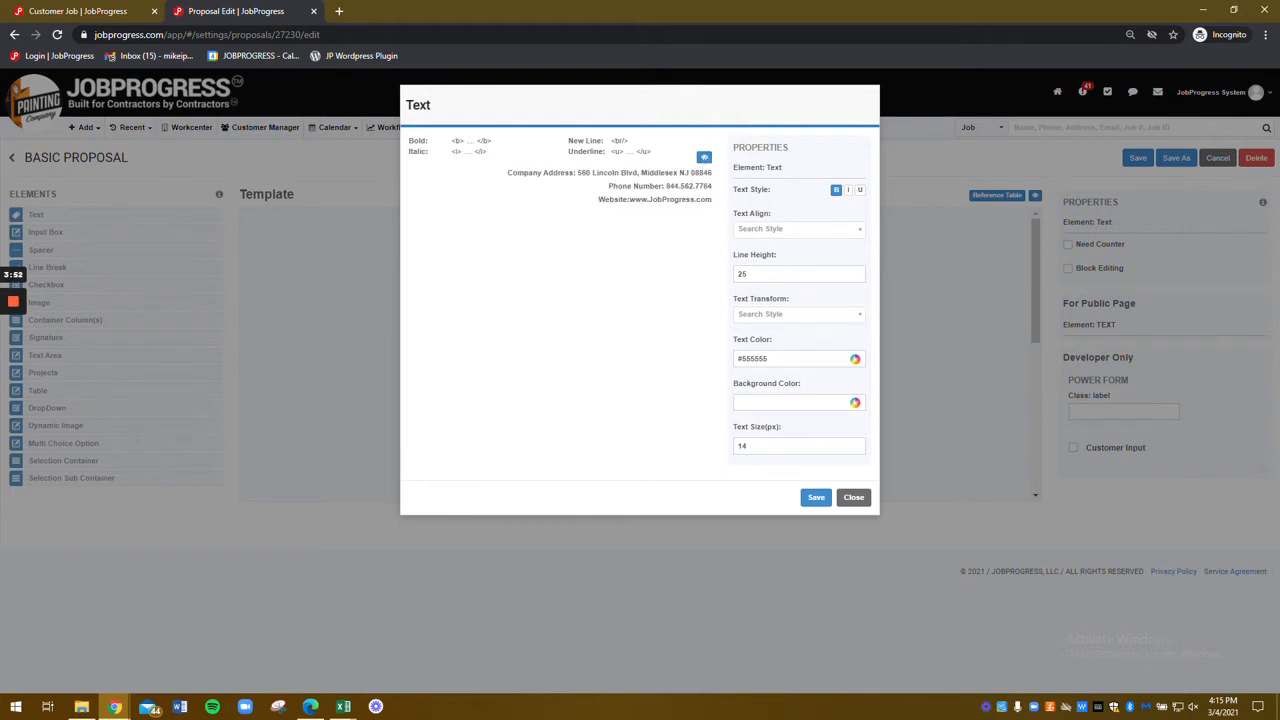
pyautogui.click(816, 497)
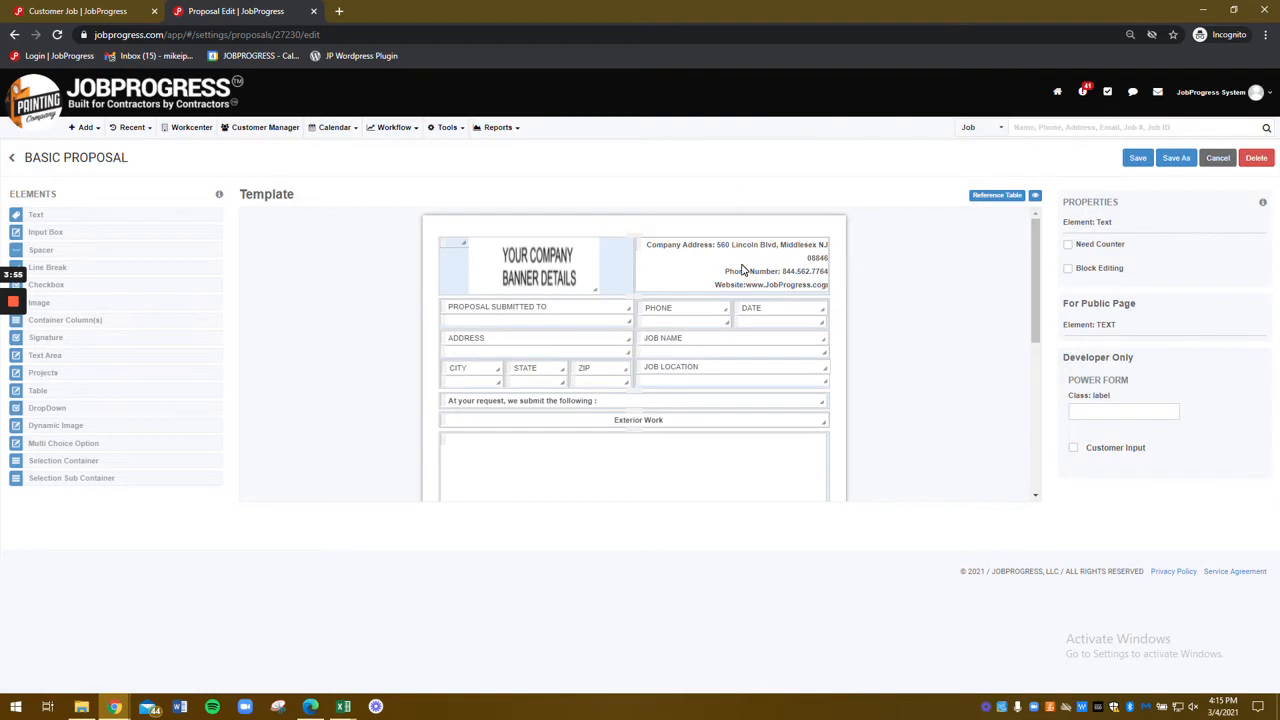
pyautogui.click(585, 311)
pyautogui.scroll(-1, 585, 311)
pyautogui.scroll(1, 592, 261)
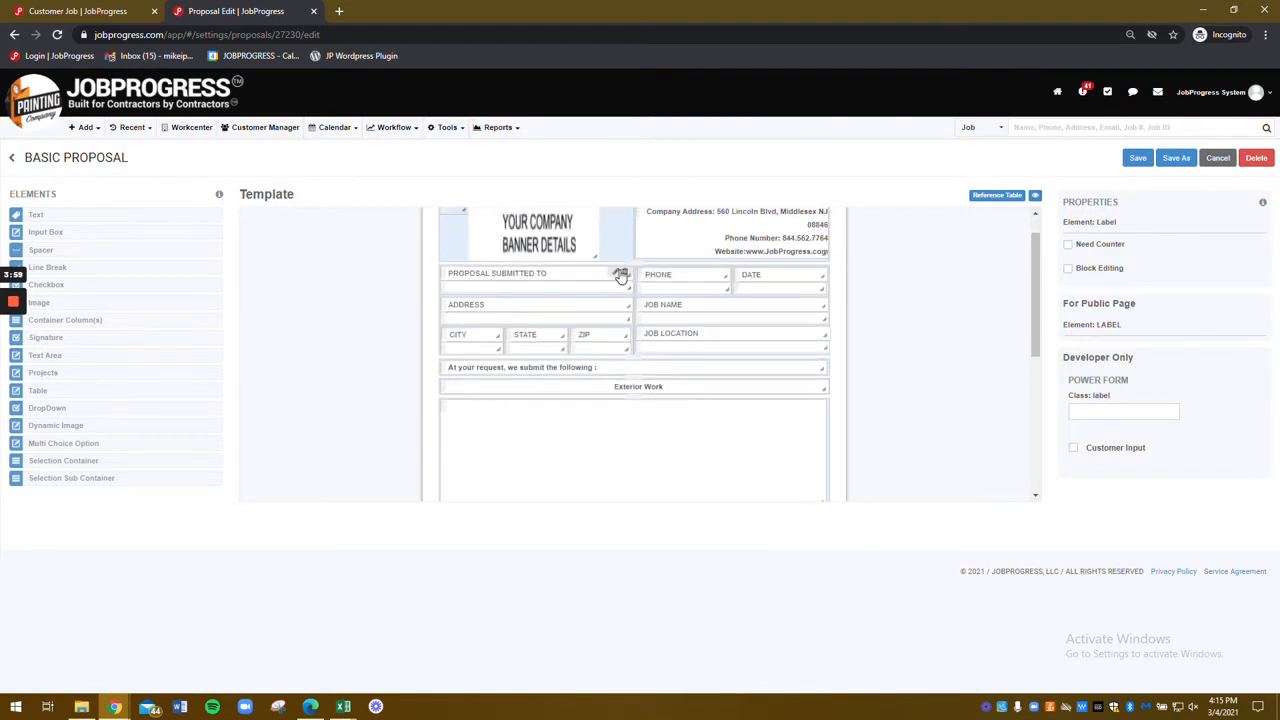
# Step: Change the PROPOSAL SUBMITTED TO label to bold CUSTOMER NAME
pyautogui.click(616, 268)
pyautogui.write('CUSTOMER NAME')
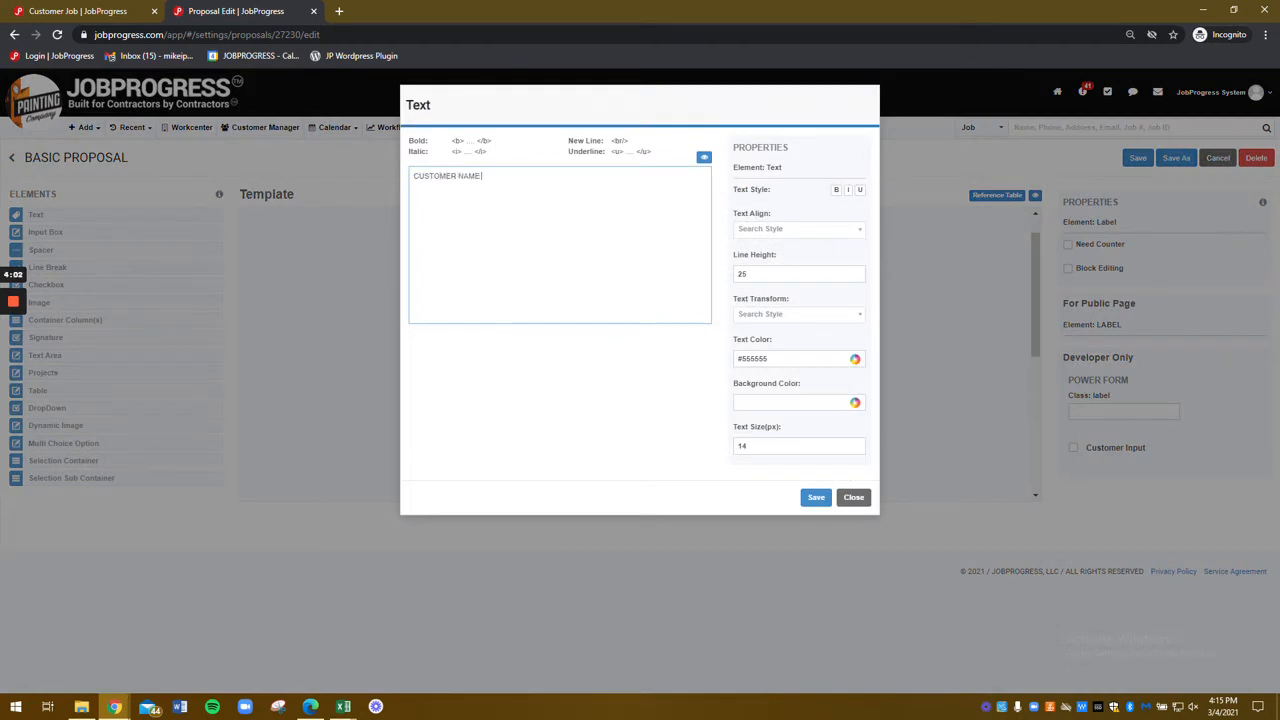
pyautogui.click(835, 190)
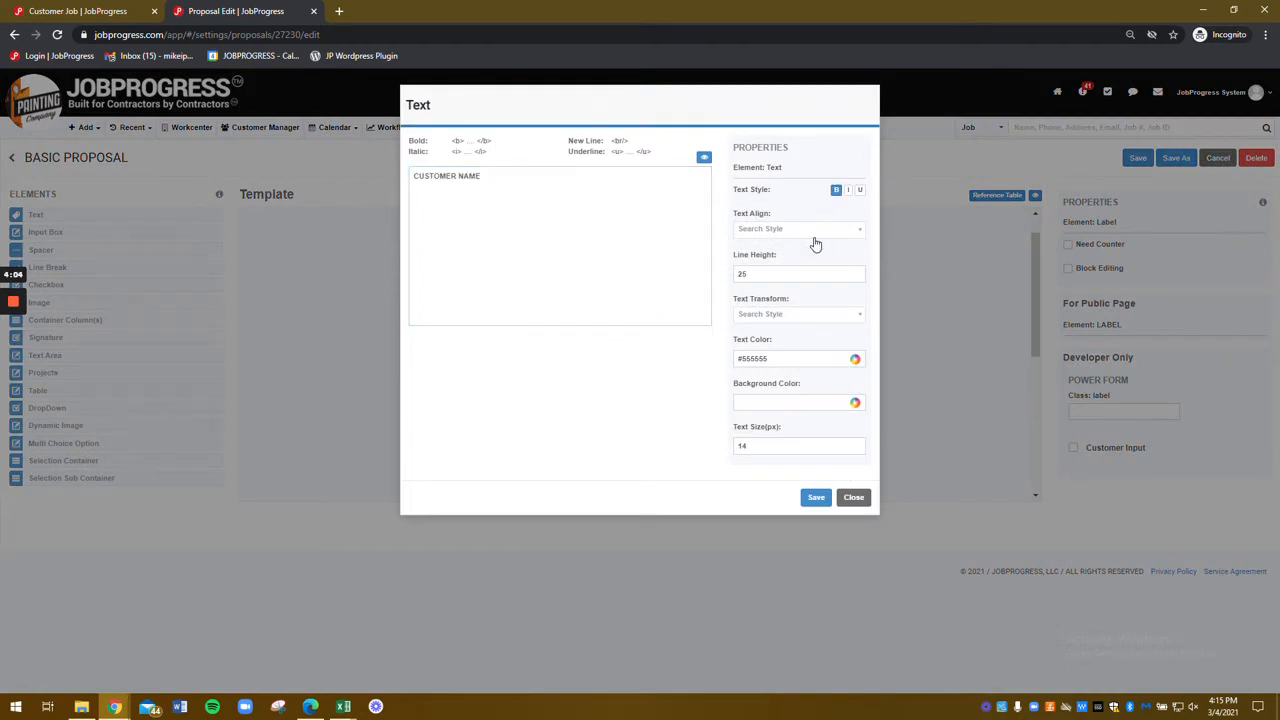
pyautogui.click(812, 232)
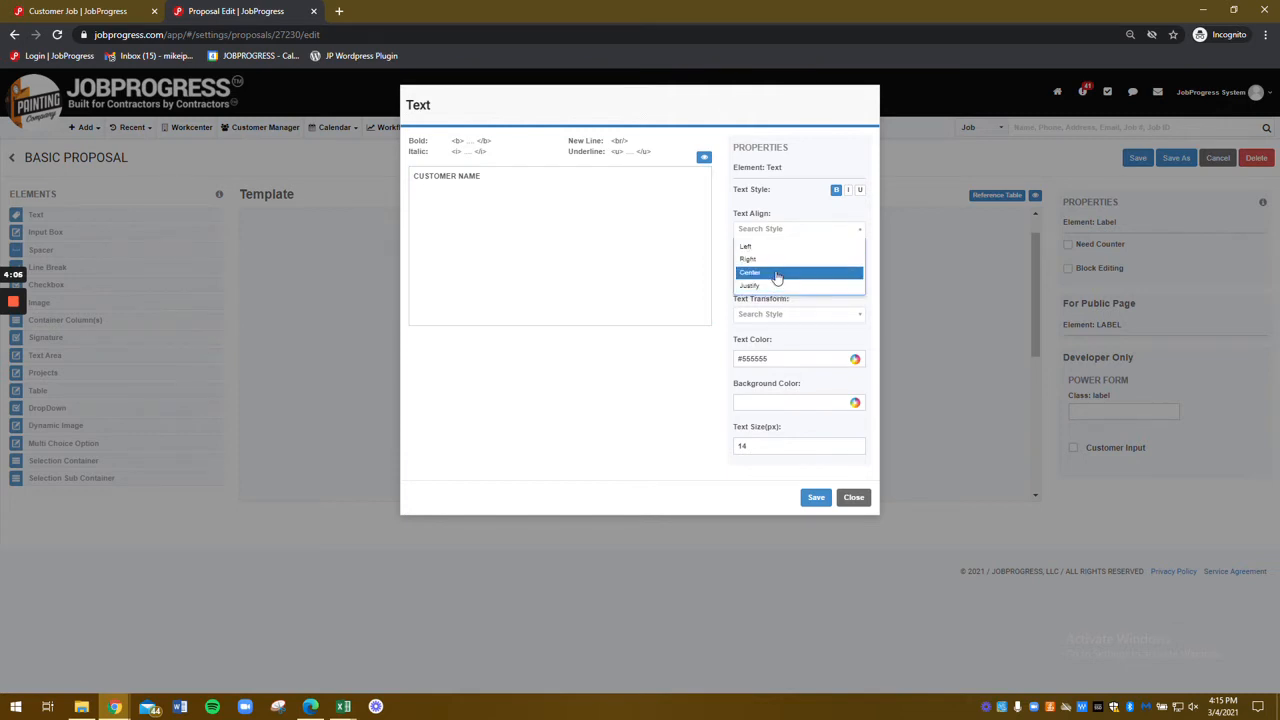
pyautogui.click(792, 217)
pyautogui.doubleClick(744, 274)
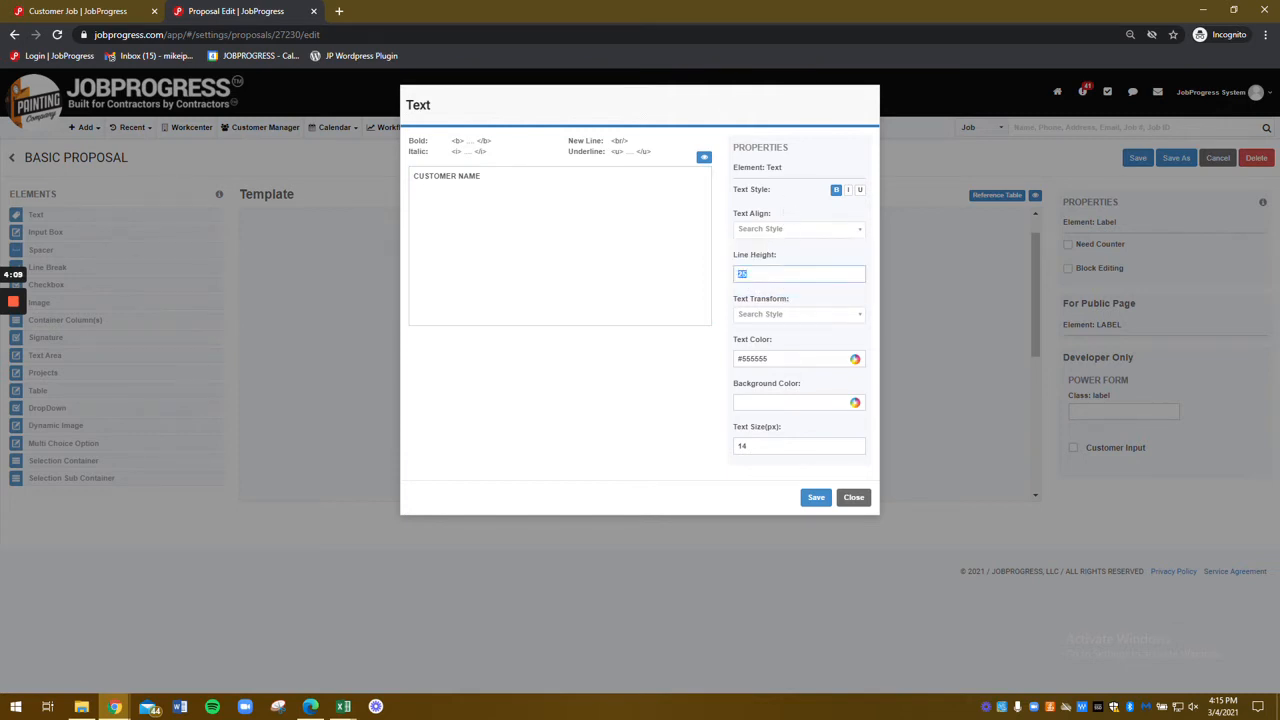
pyautogui.click(488, 178)
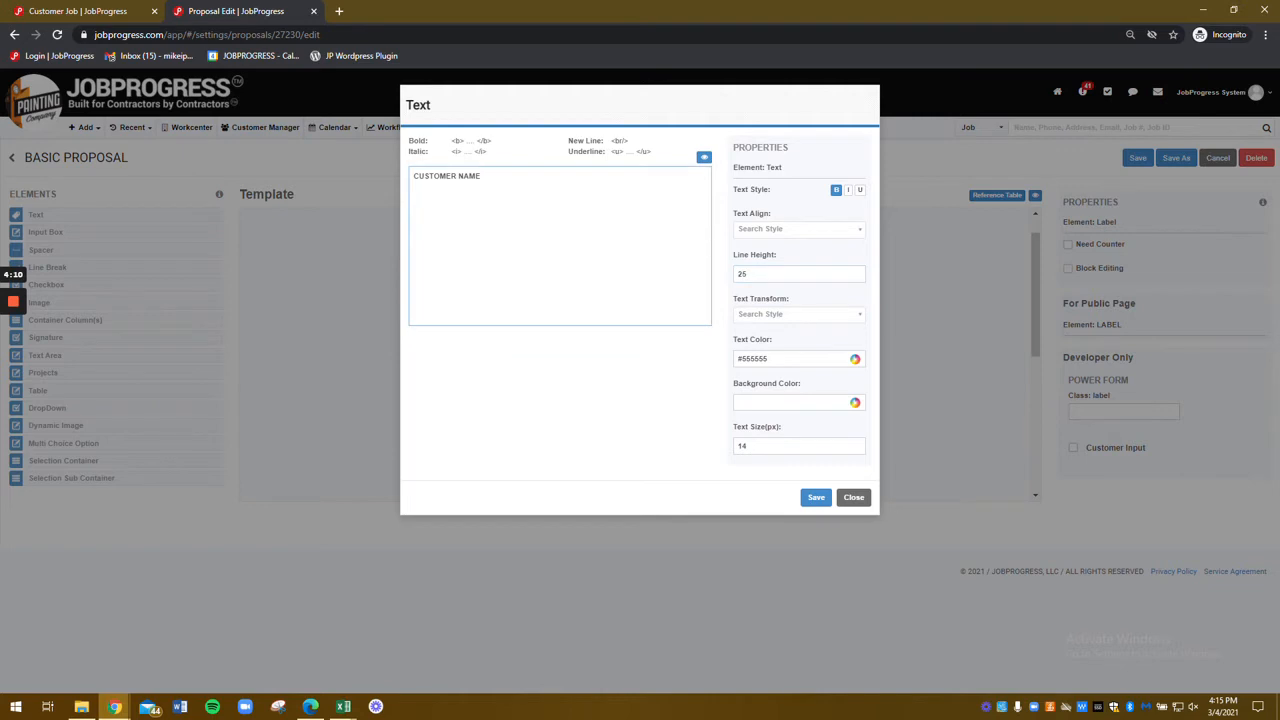
pyautogui.press('Return')
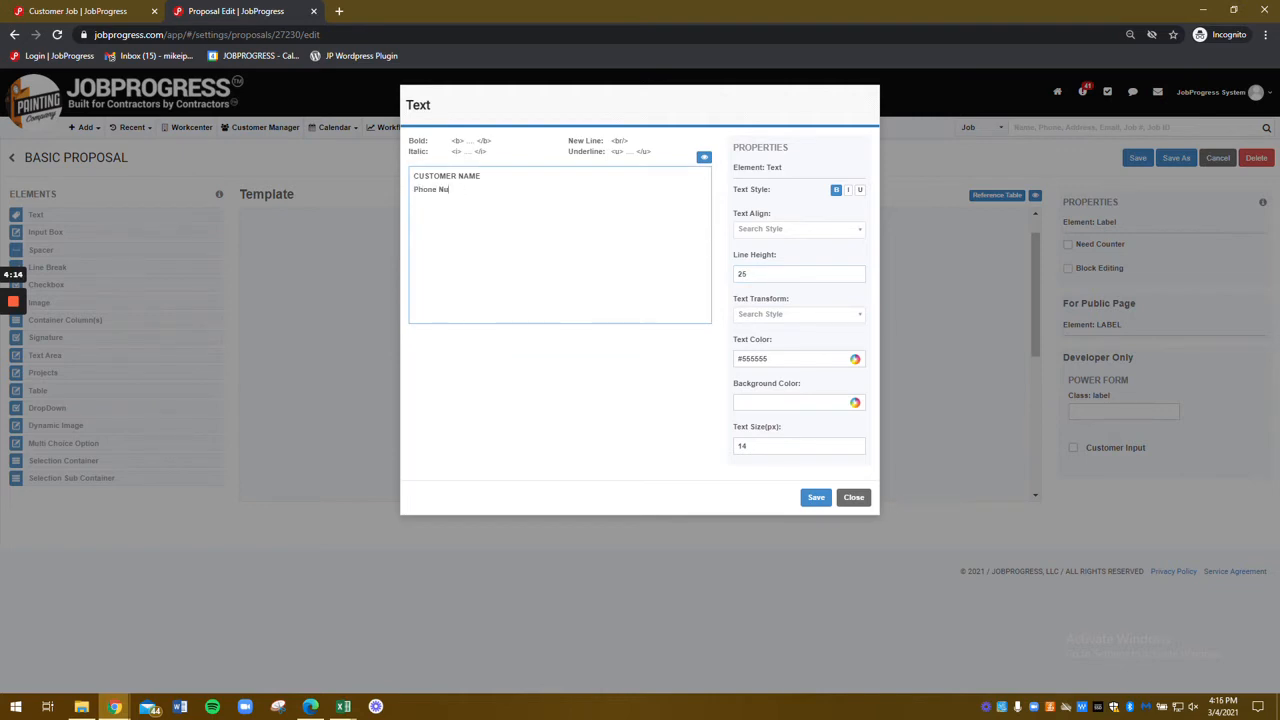
# Step: Insert a <br/> line break after CUSTOMER NAME
pyautogui.tripleClick(622, 140)
pyautogui.rightClick(622, 139)
pyautogui.click(641, 148)
pyautogui.click(484, 177)
pyautogui.hotkey('ctrl', 'v')
# Step: Set text size 12 and line height 25, and delete the Phone Number line
pyautogui.press('Tab')
pyautogui.write('14')
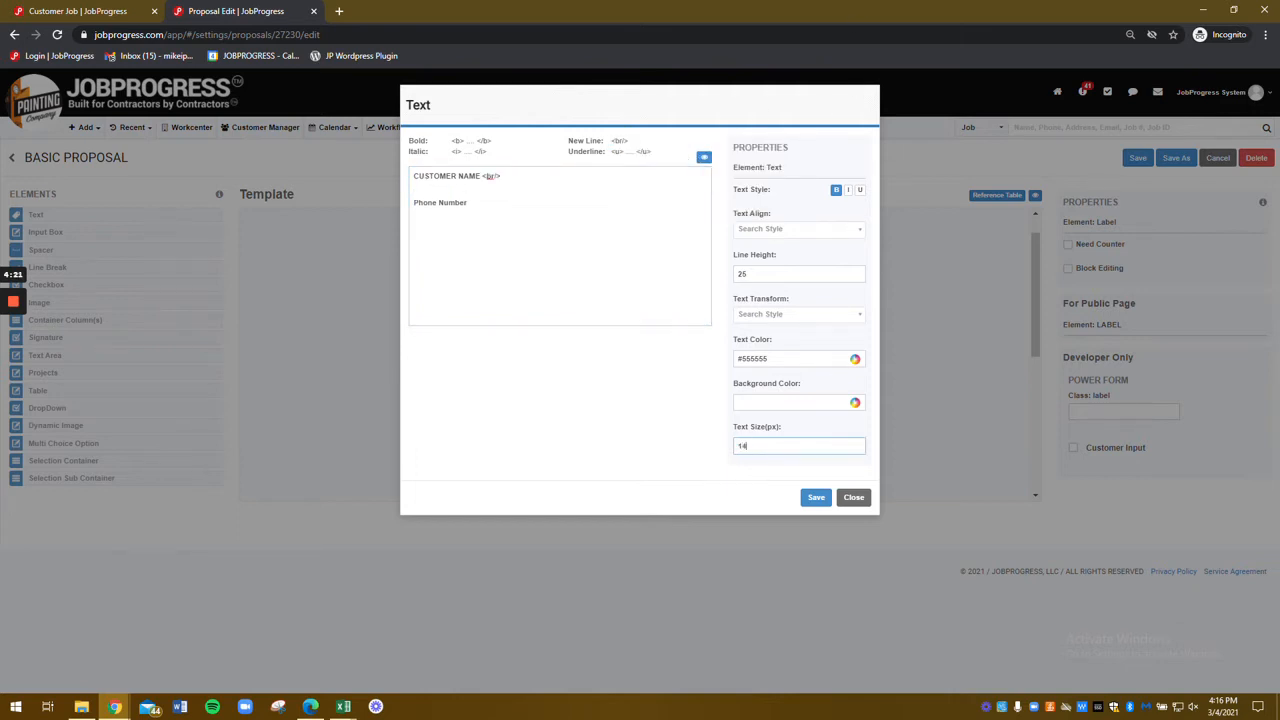
pyautogui.doubleClick(742, 274)
pyautogui.write('20')
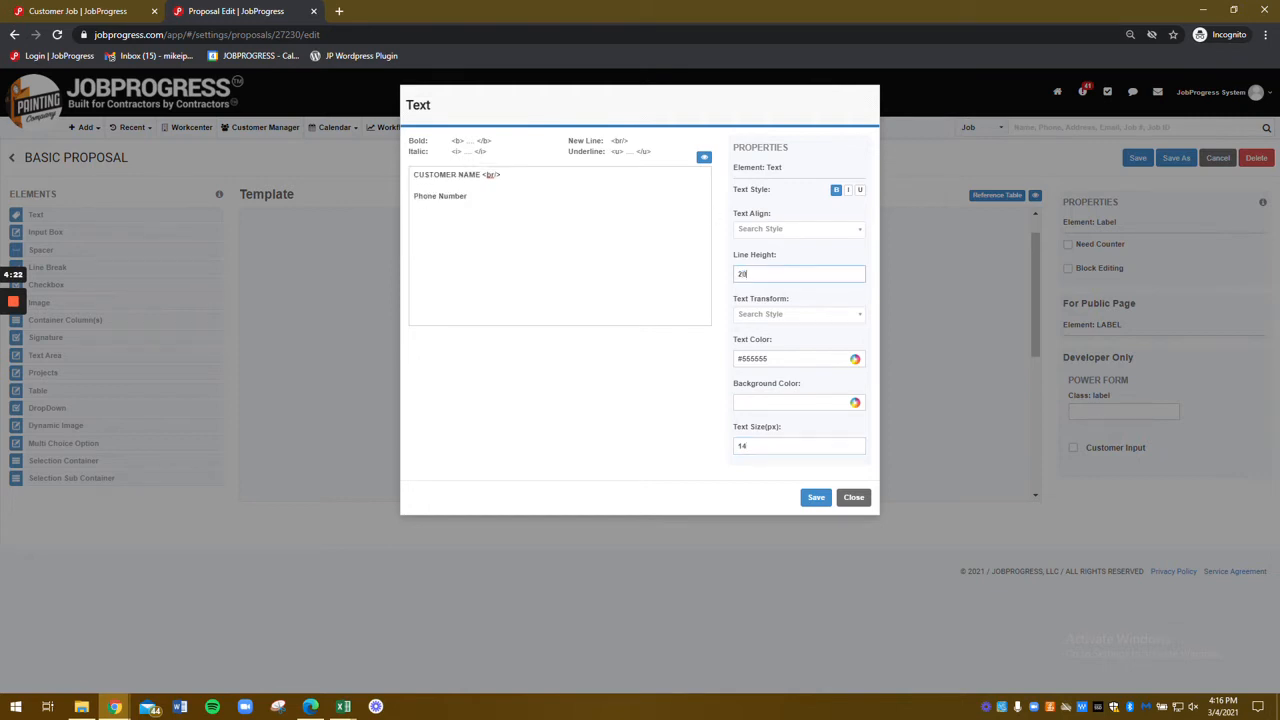
pyautogui.doubleClick(742, 446)
pyautogui.write('12')
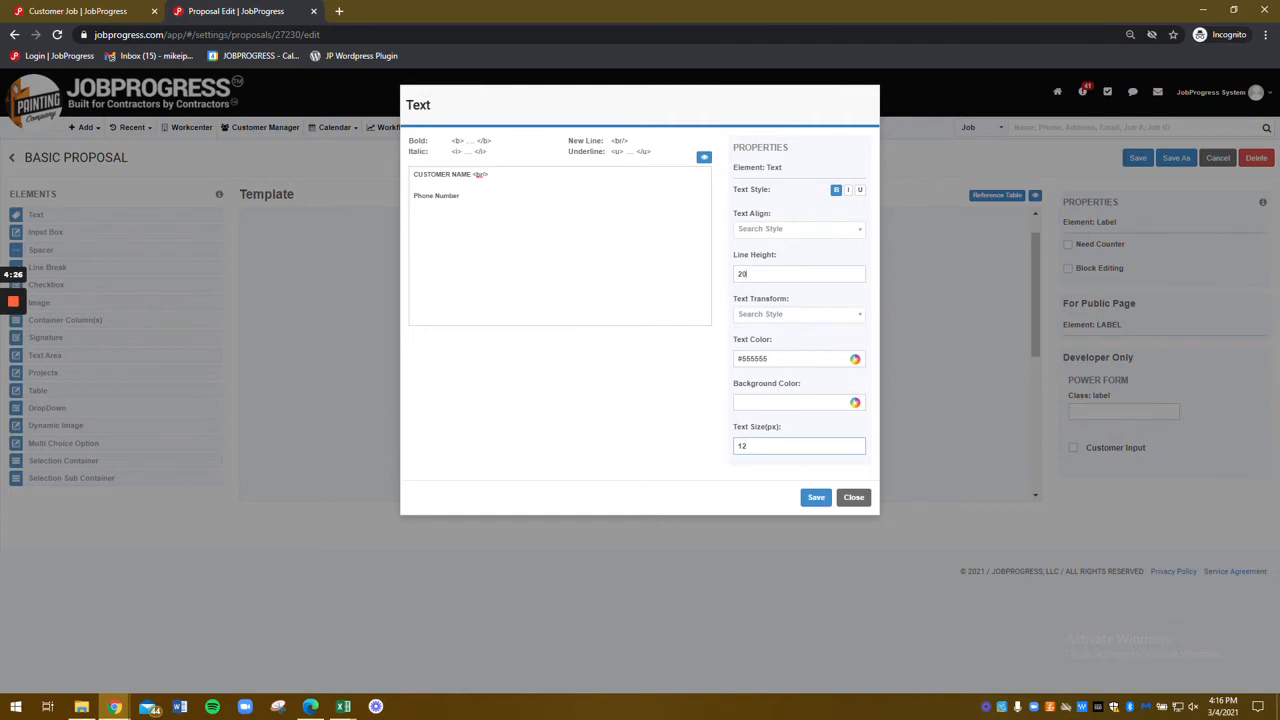
pyautogui.doubleClick(742, 274)
pyautogui.write('10')
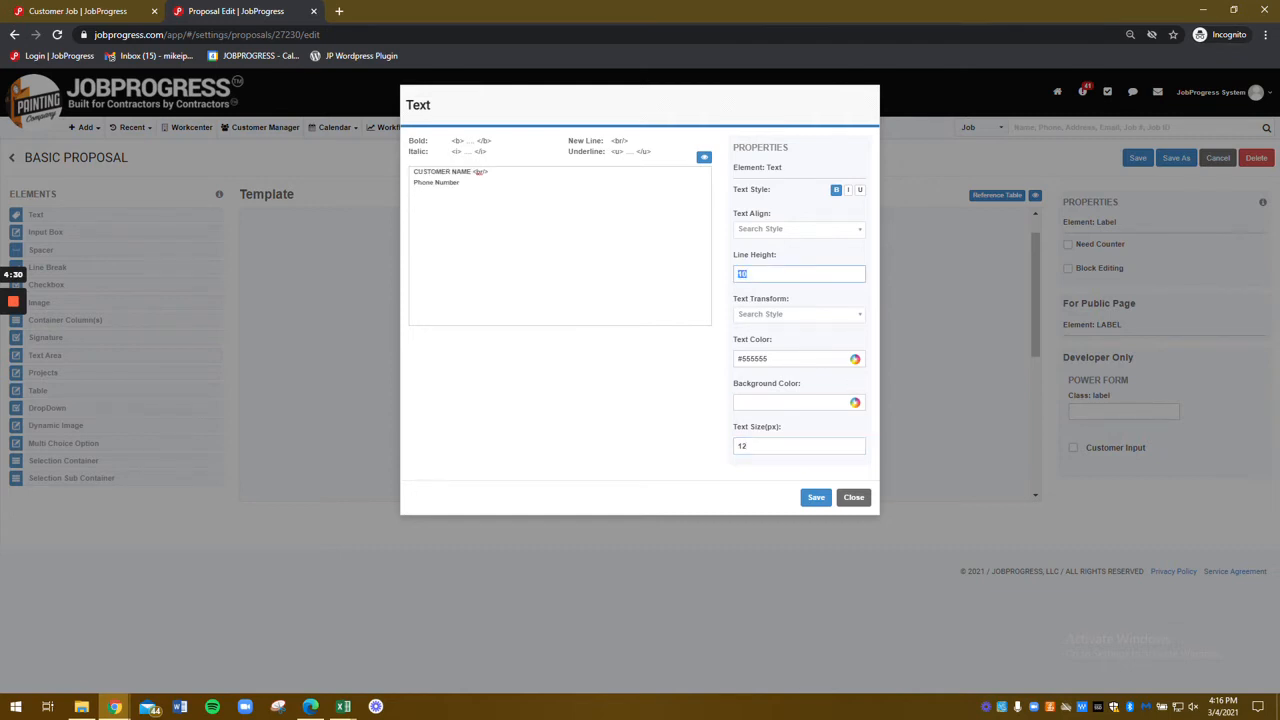
pyautogui.write('25')
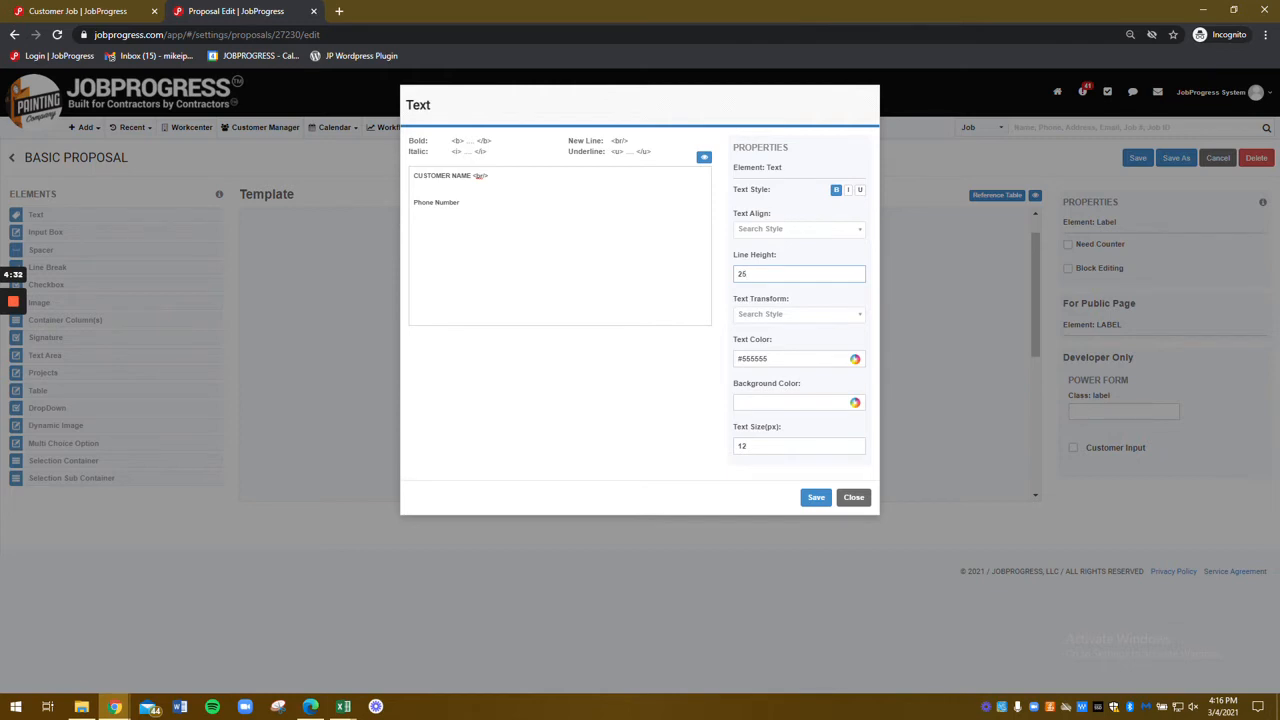
pyautogui.moveTo(462, 203); pyautogui.dragTo(412, 203)
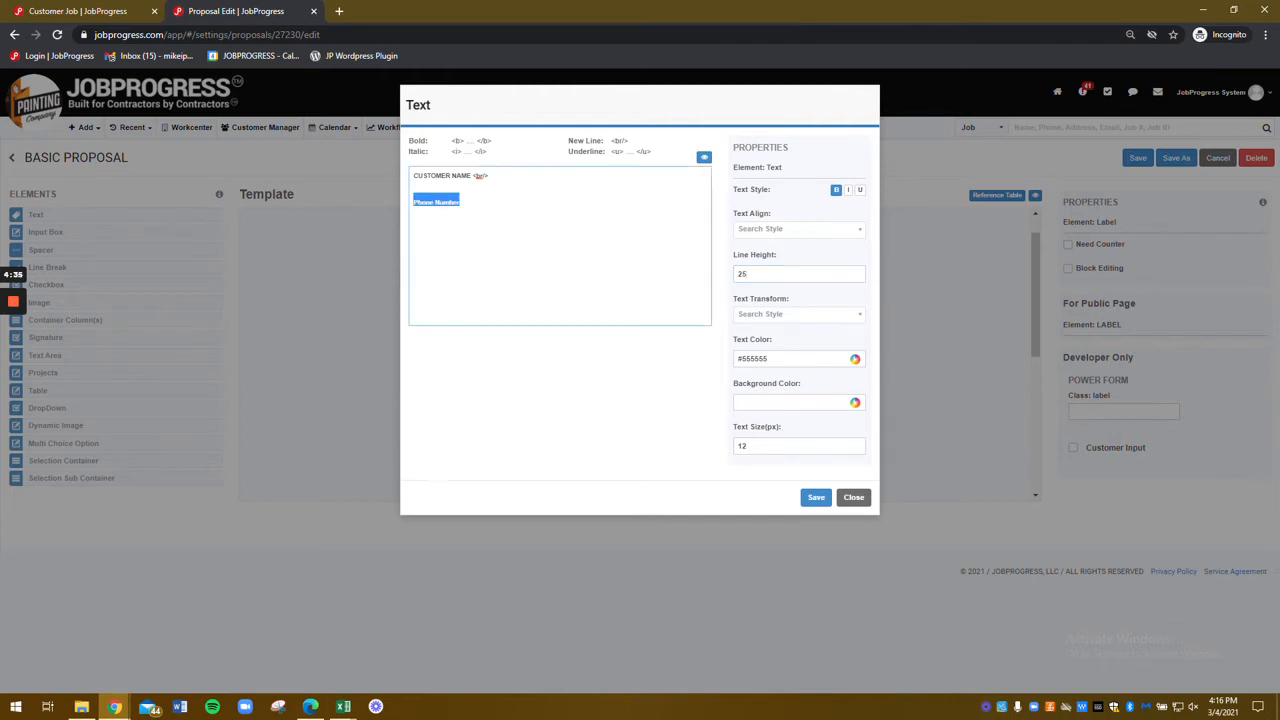
pyautogui.press('BackSpace')
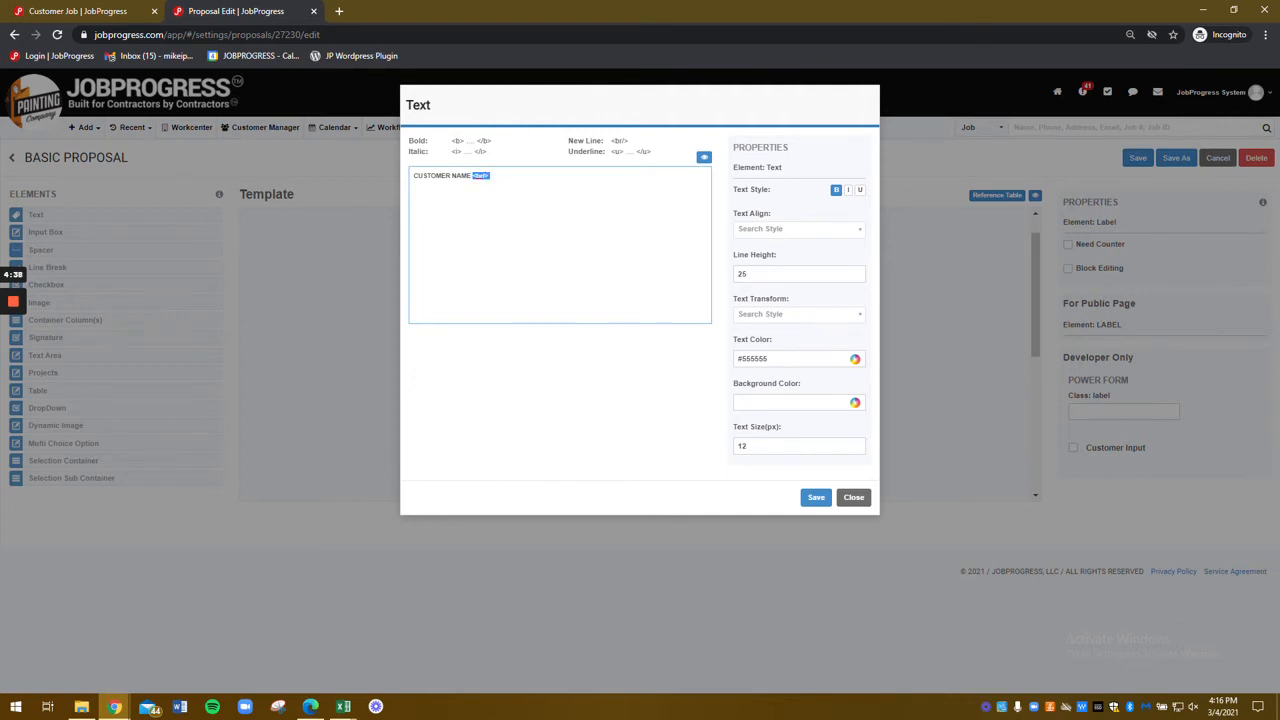
pyautogui.press('BackSpace')
# Step: Save the CUSTOMER NAME label and inspect the input box beneath it
pyautogui.click(816, 497)
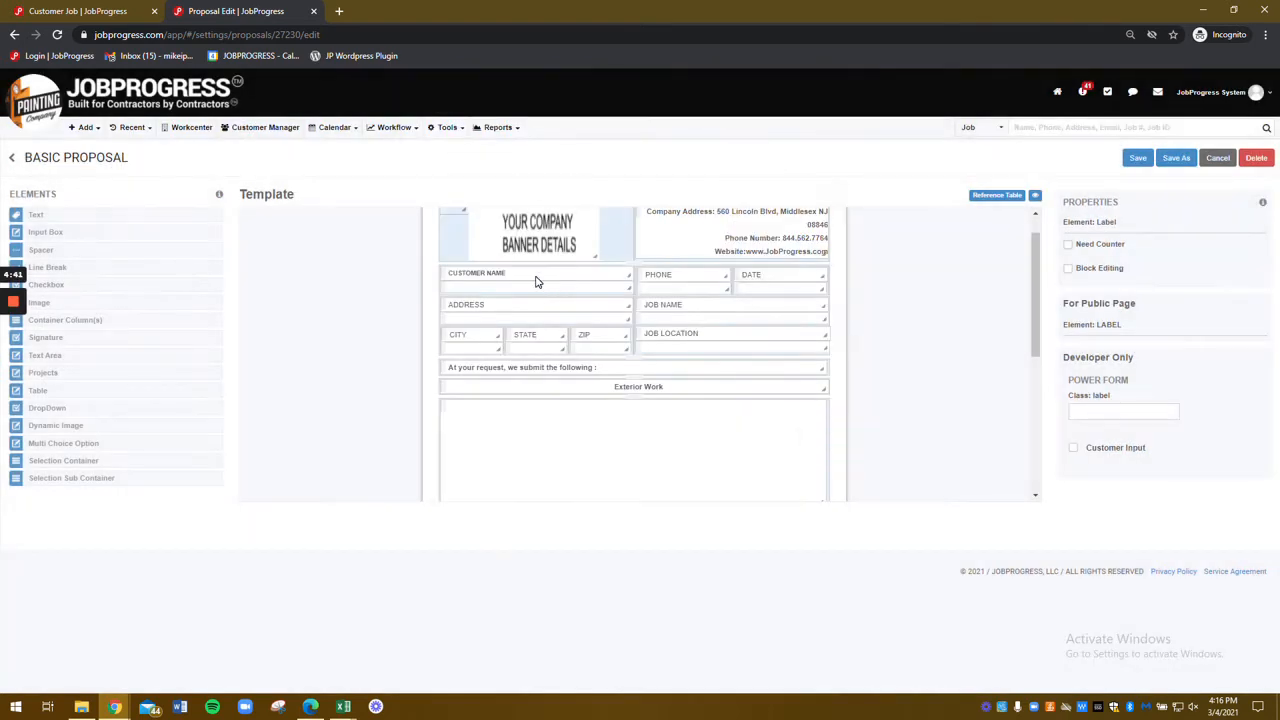
pyautogui.click(535, 288)
pyautogui.click(546, 286)
pyautogui.click(535, 290)
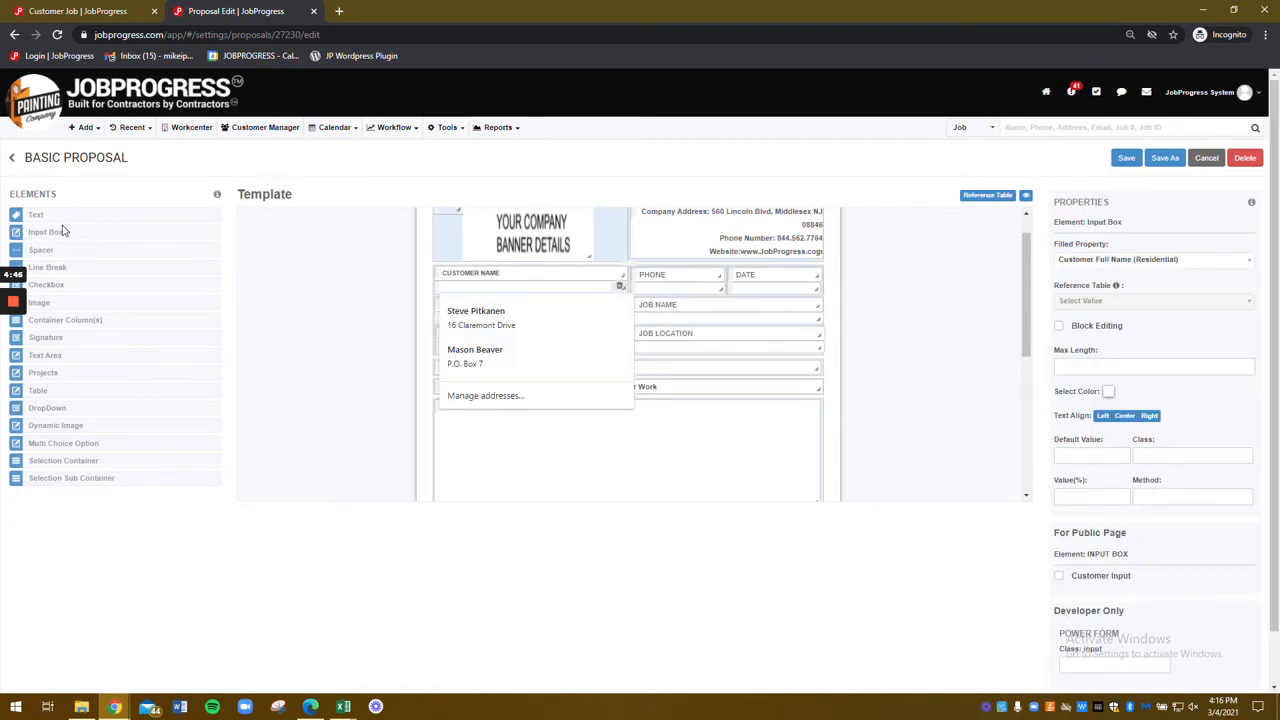
pyautogui.click(661, 292)
# Step: Review the DATE input box's autofill field, Date (MM/DD/YYYY)
pyautogui.click(779, 292)
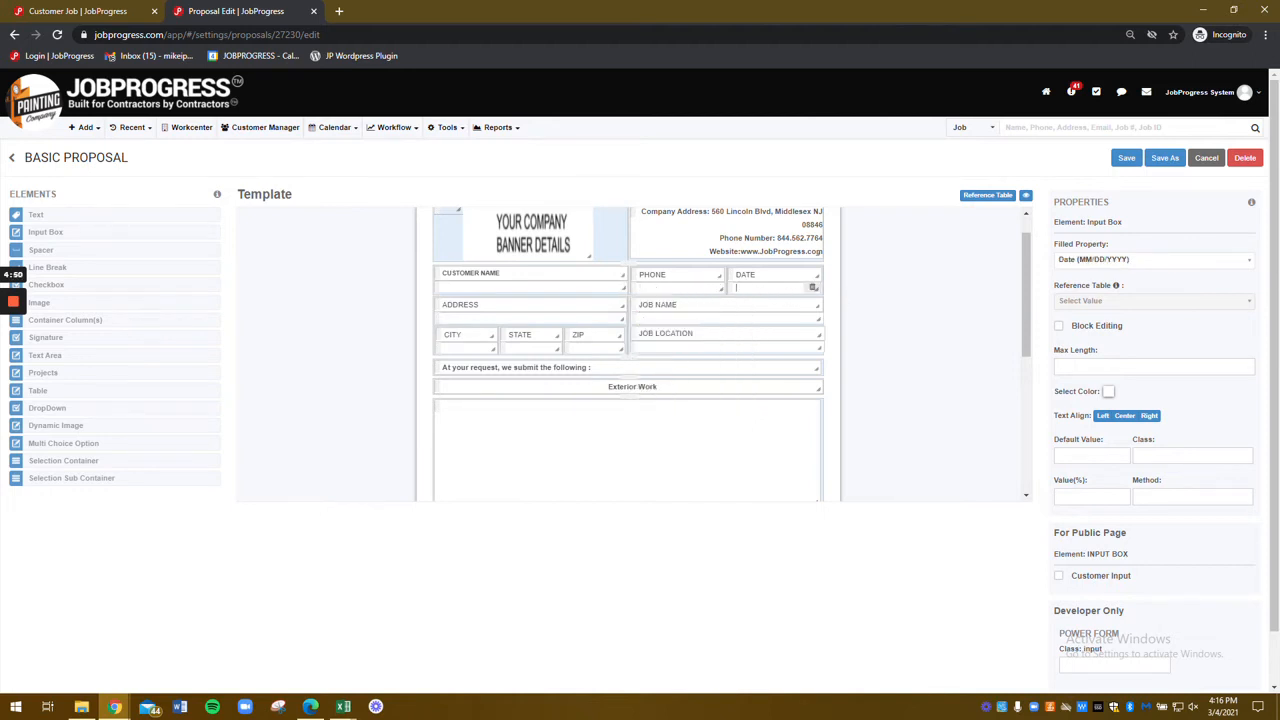
pyautogui.click(1186, 262)
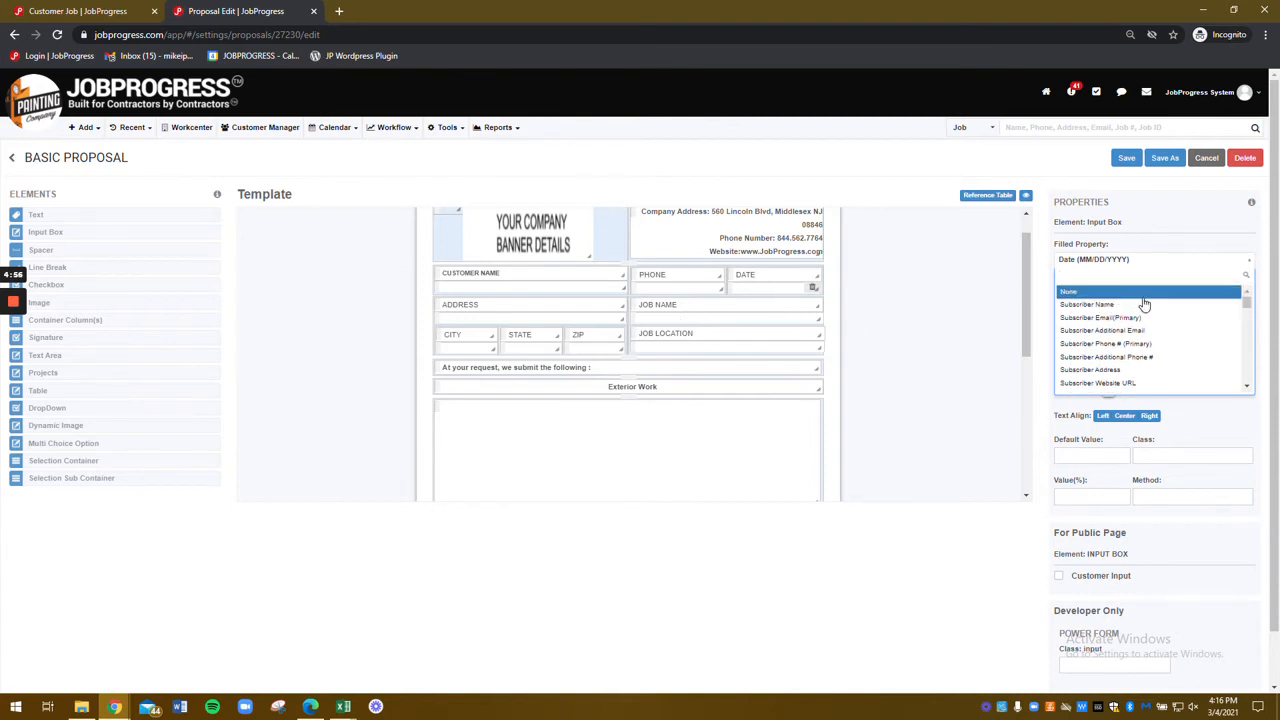
pyautogui.scroll(-3, 1143, 310)
pyautogui.scroll(-3, 1145, 312)
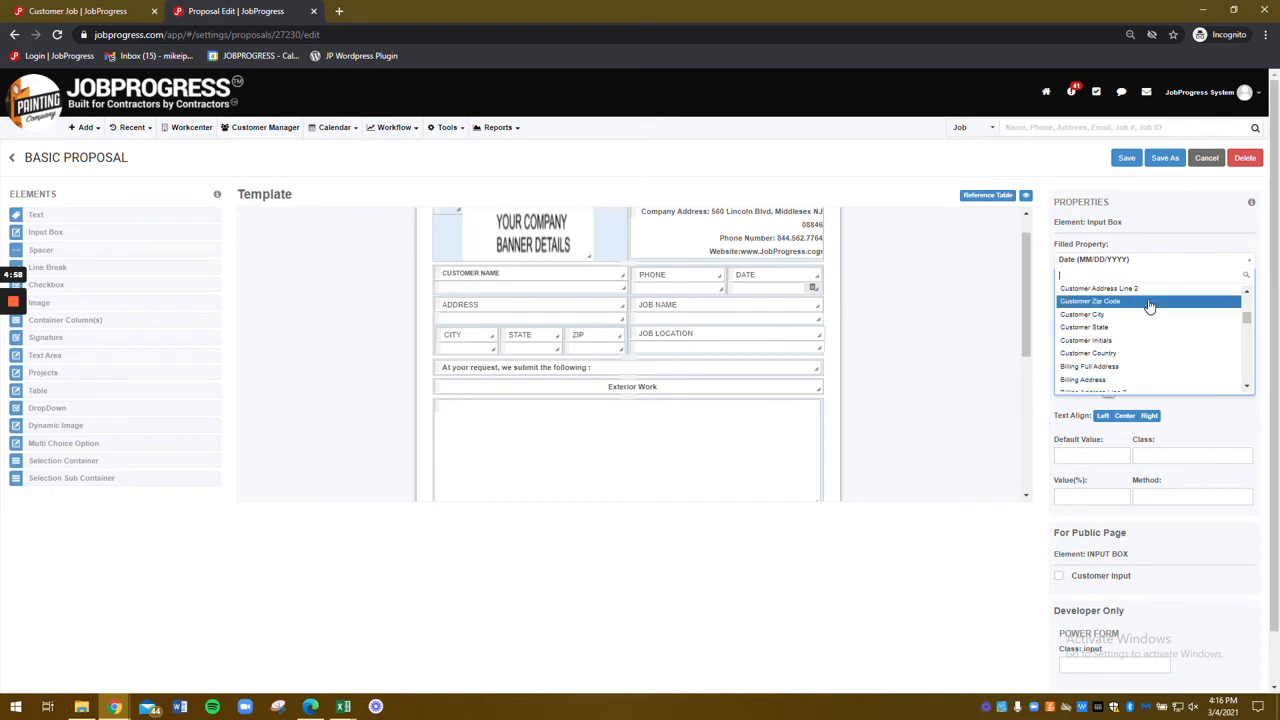
pyautogui.click(847, 303)
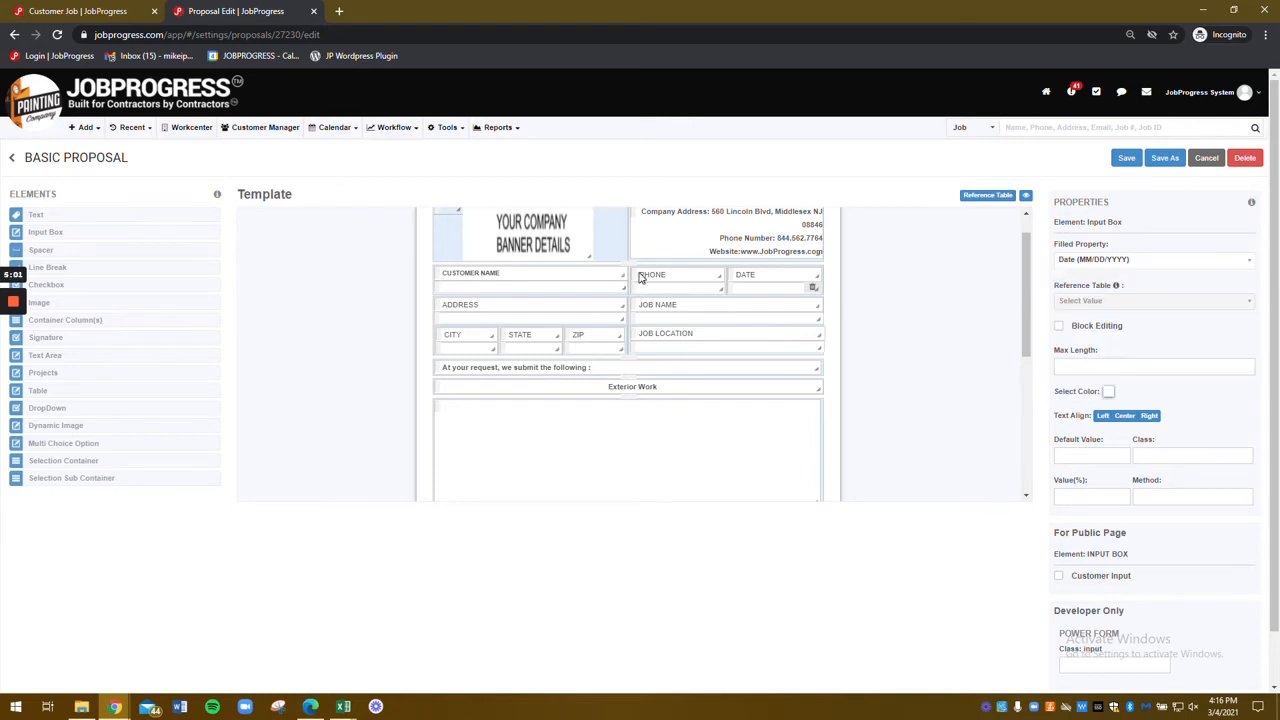
pyautogui.scroll(-2, 641, 278)
pyautogui.scroll(2, 641, 278)
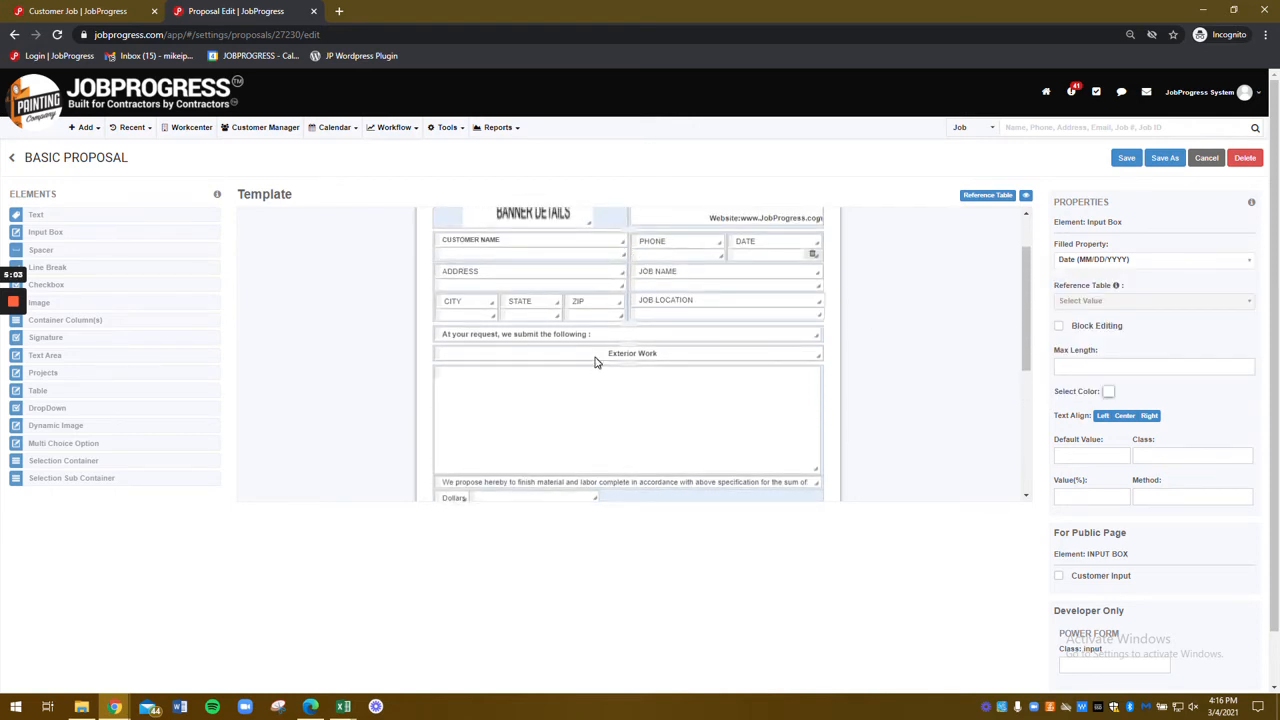
# Step: Check the Dollars input box below Exterior Work and save the Basic Proposal template
pyautogui.click(708, 374)
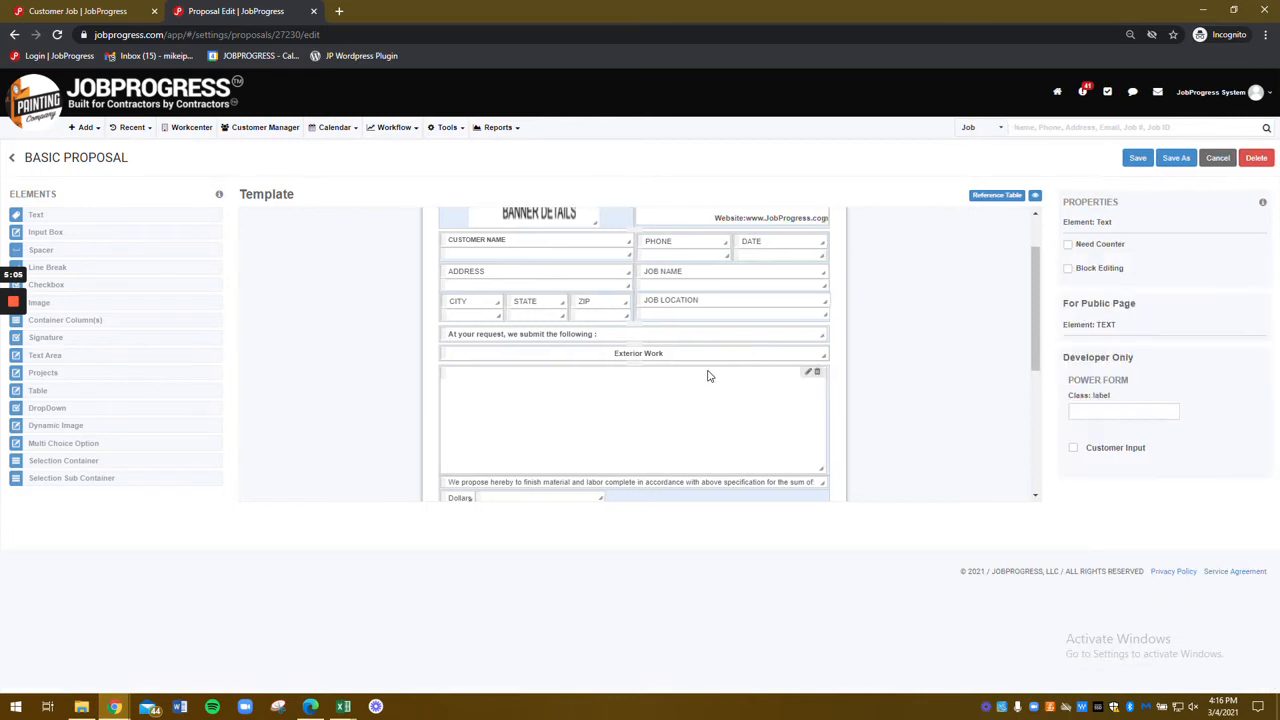
pyautogui.scroll(-3, 660, 366)
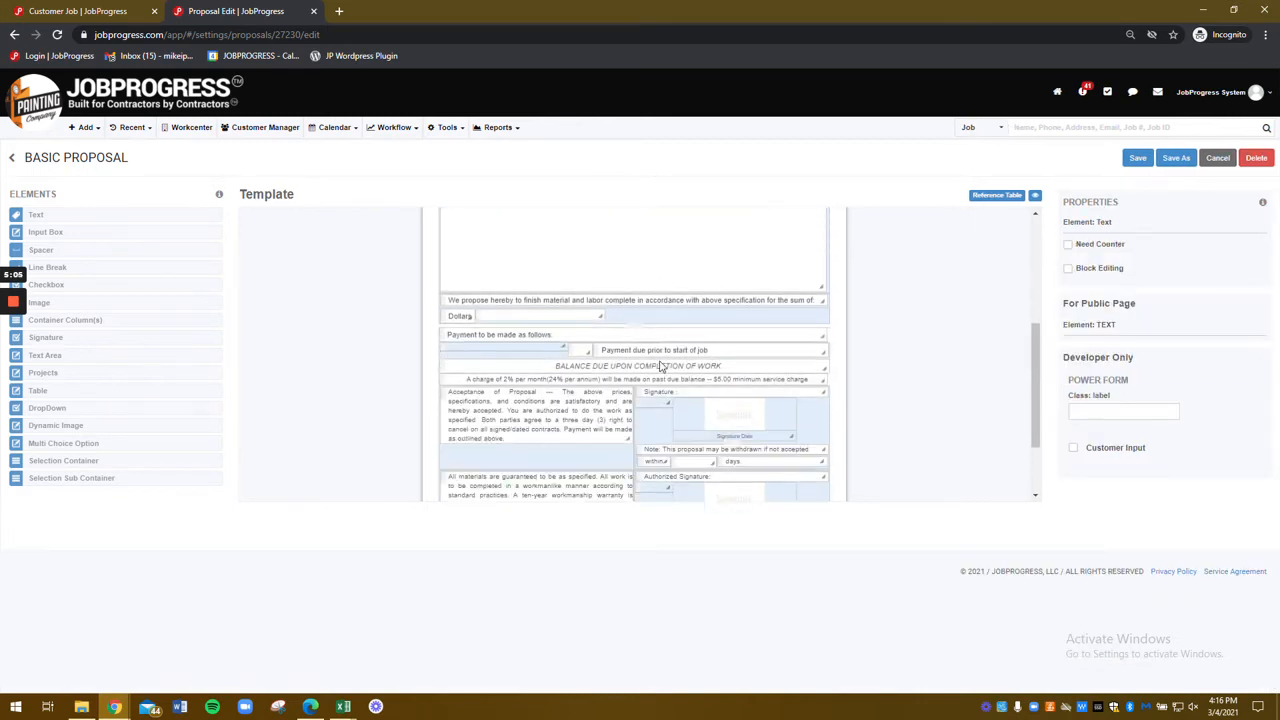
pyautogui.click(524, 320)
pyautogui.scroll(2, 680, 336)
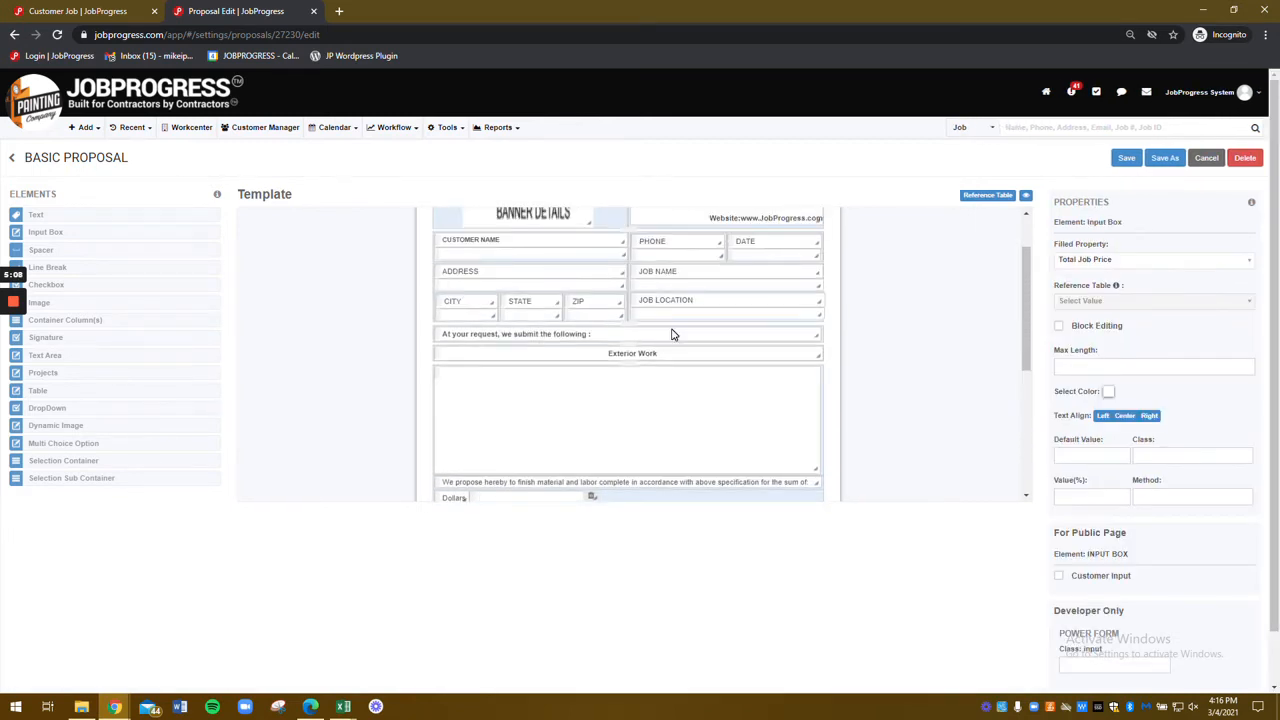
pyautogui.scroll(1, 672, 334)
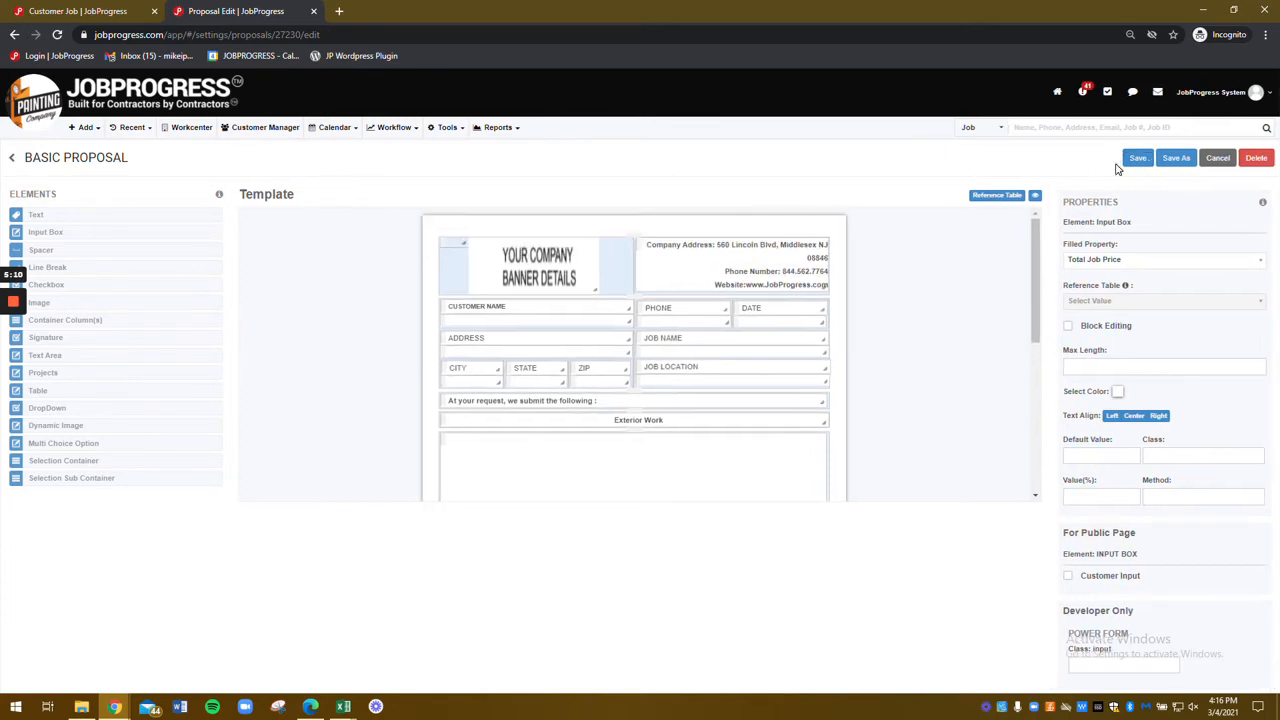
pyautogui.click(1136, 158)
# Step: Confirm the template update and start a new Standard-size form/proposal template
pyautogui.click(706, 216)
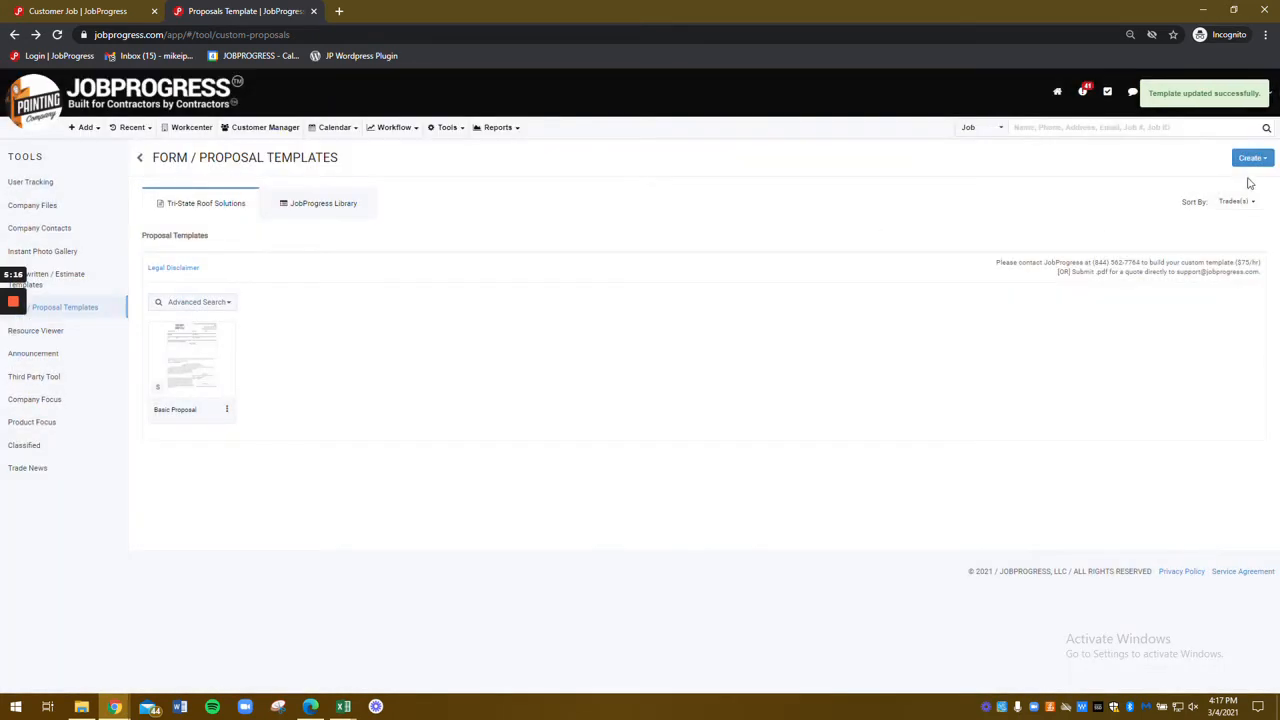
pyautogui.click(1252, 160)
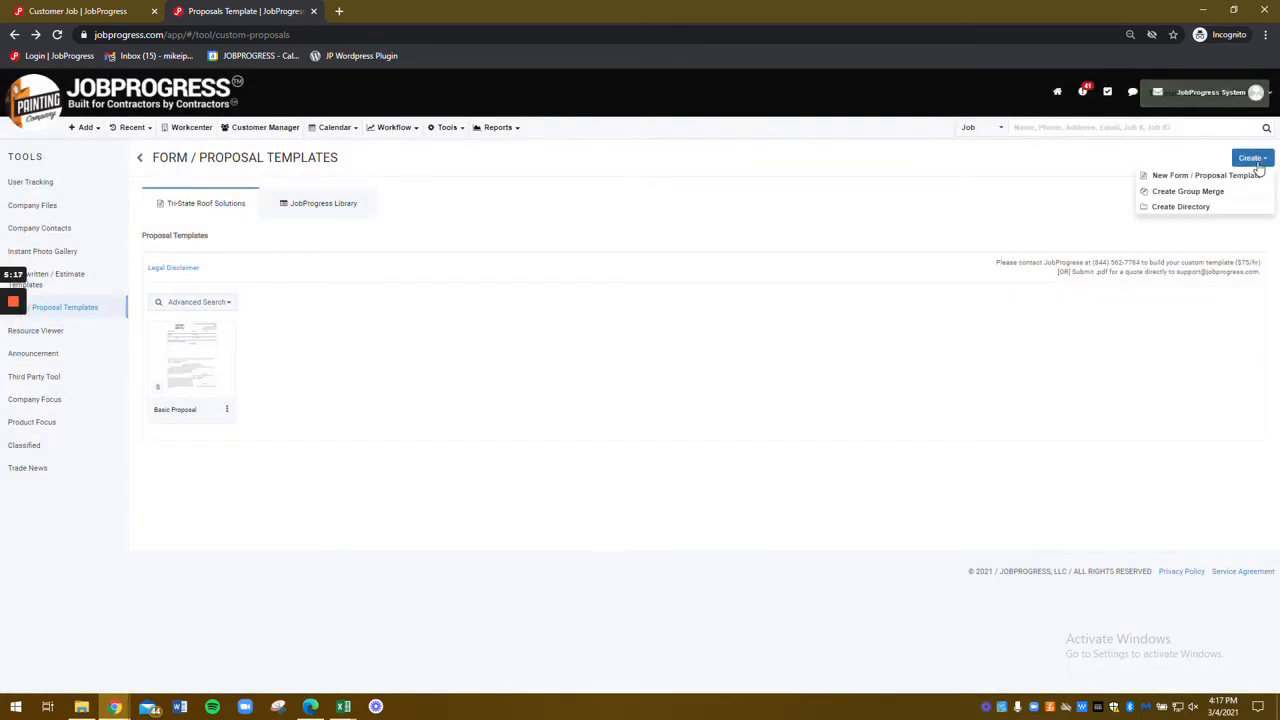
pyautogui.click(1189, 177)
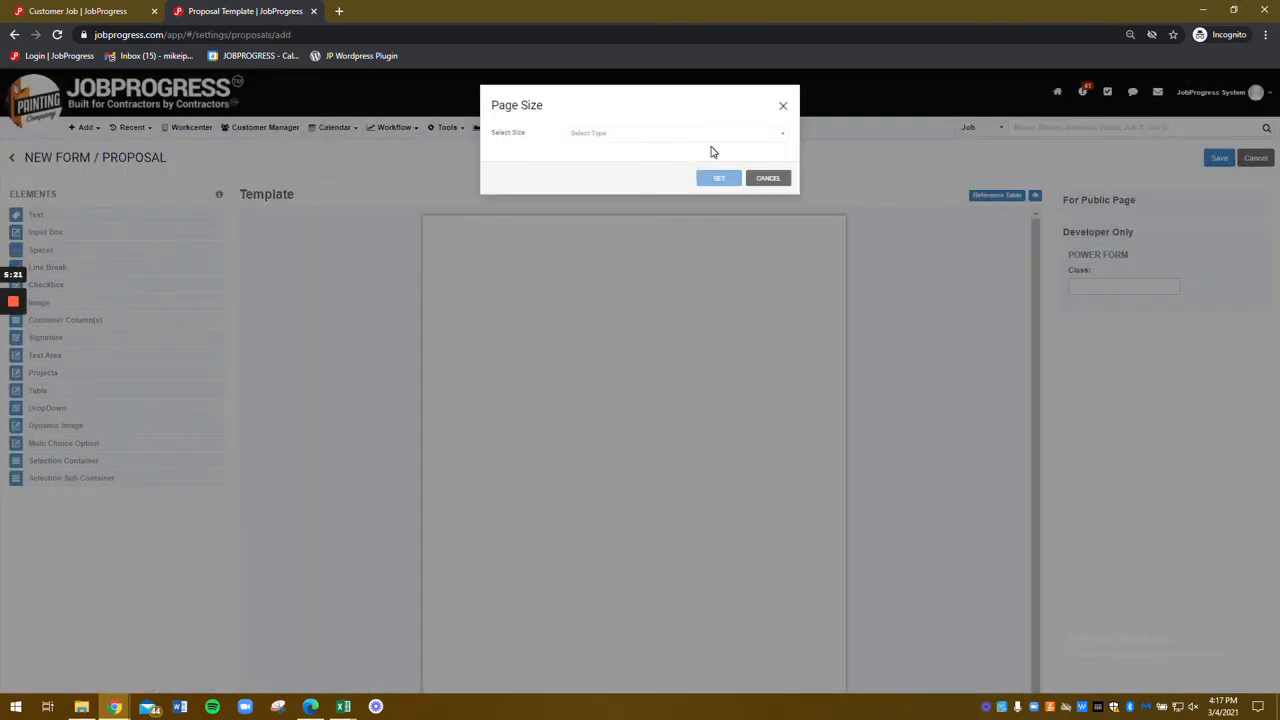
pyautogui.click(714, 135)
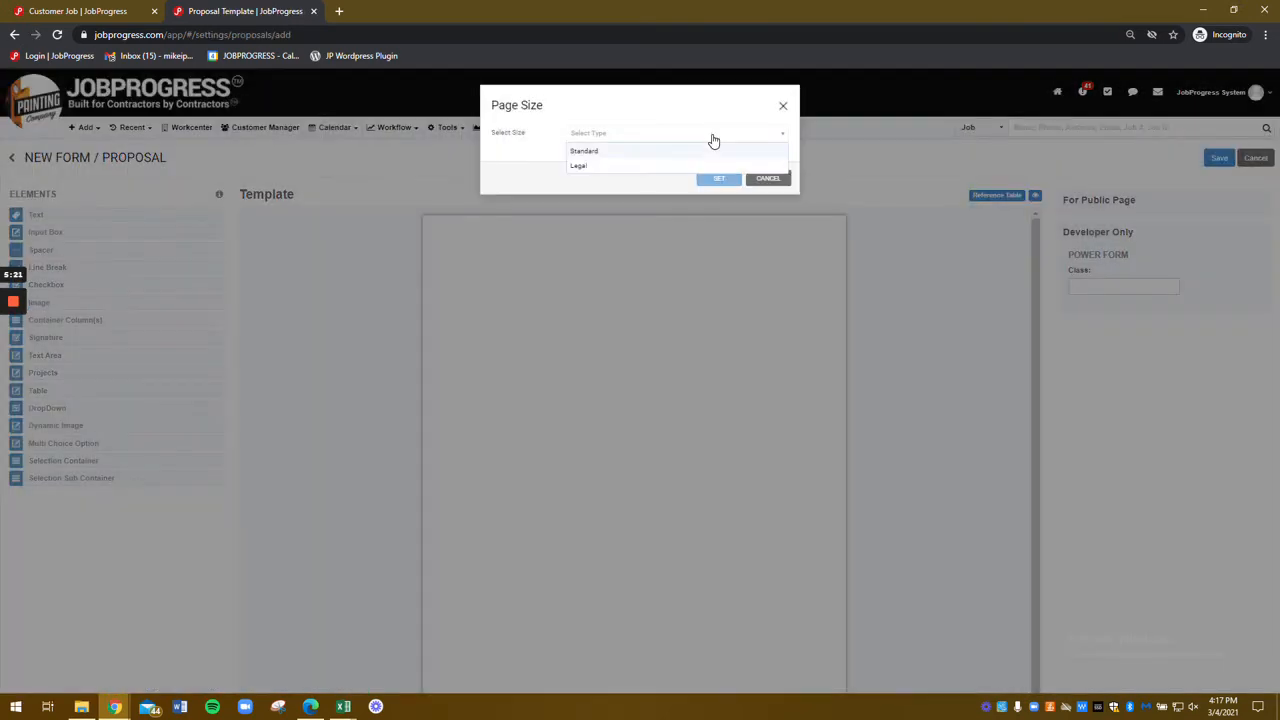
pyautogui.click(595, 152)
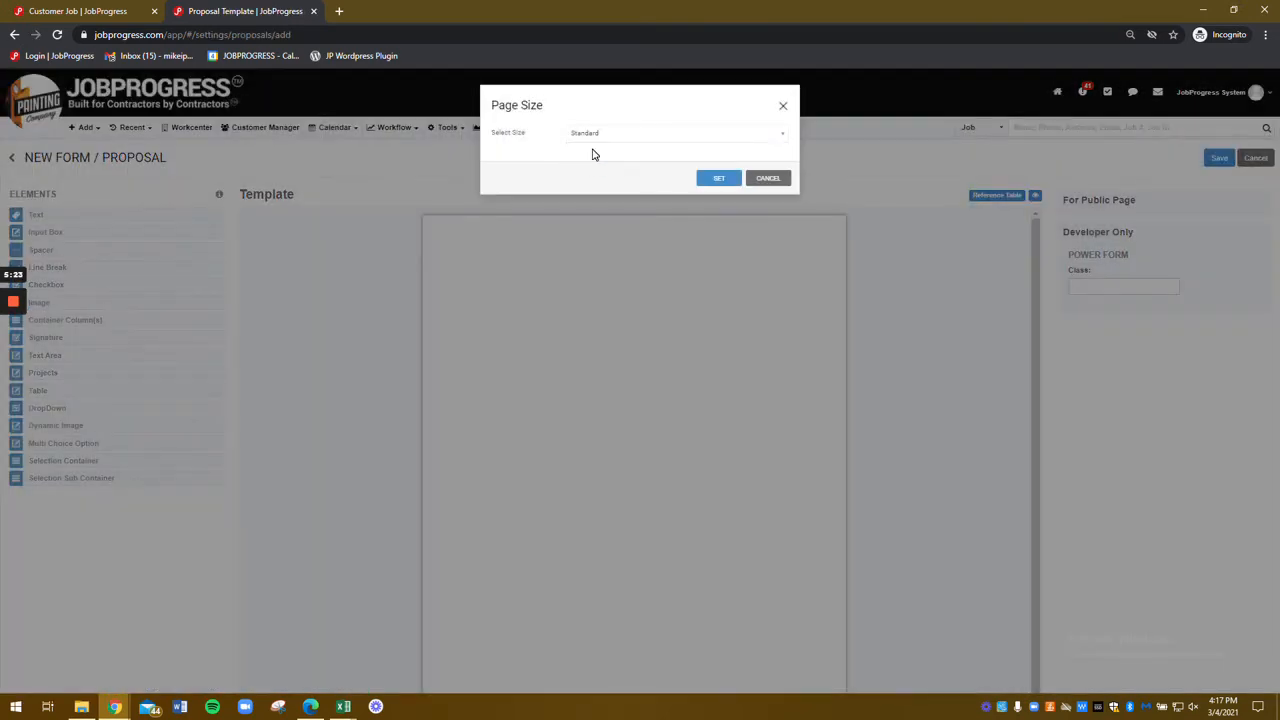
pyautogui.click(718, 180)
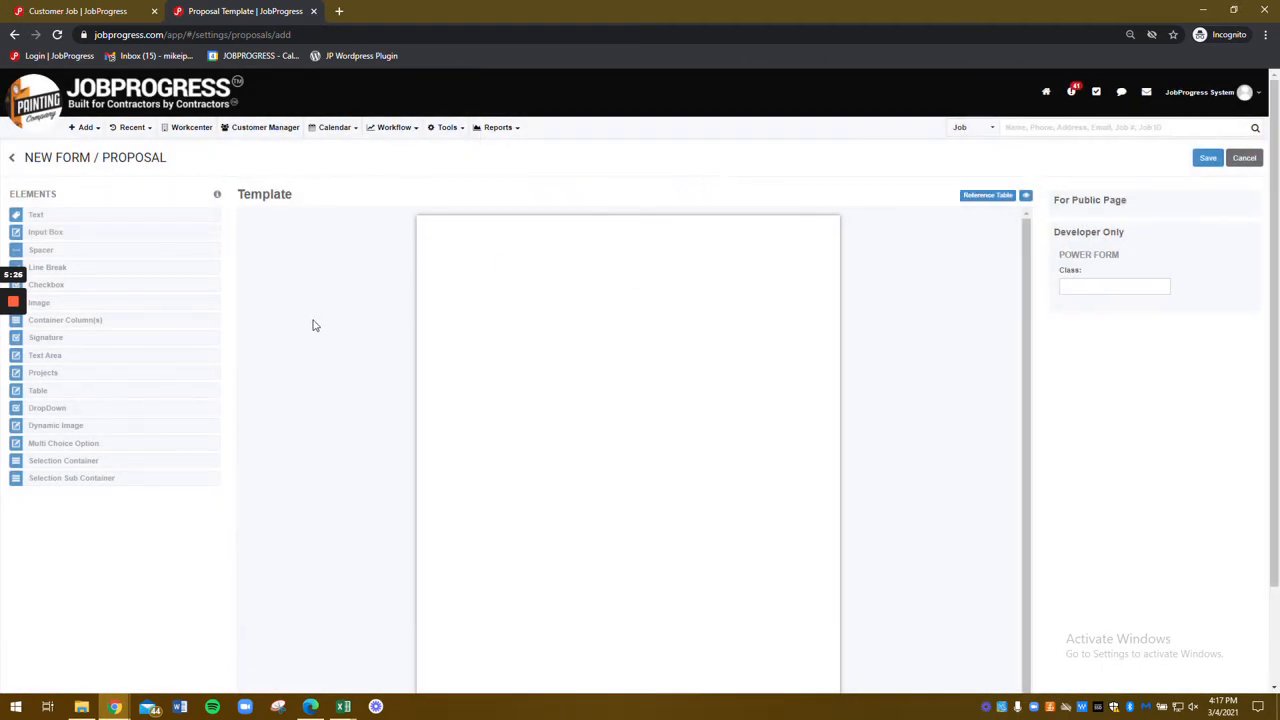
# Step: Add a three-column row with text in the outer columns and an image in the middle
pyautogui.moveTo(86, 320); pyautogui.dragTo(557, 277)
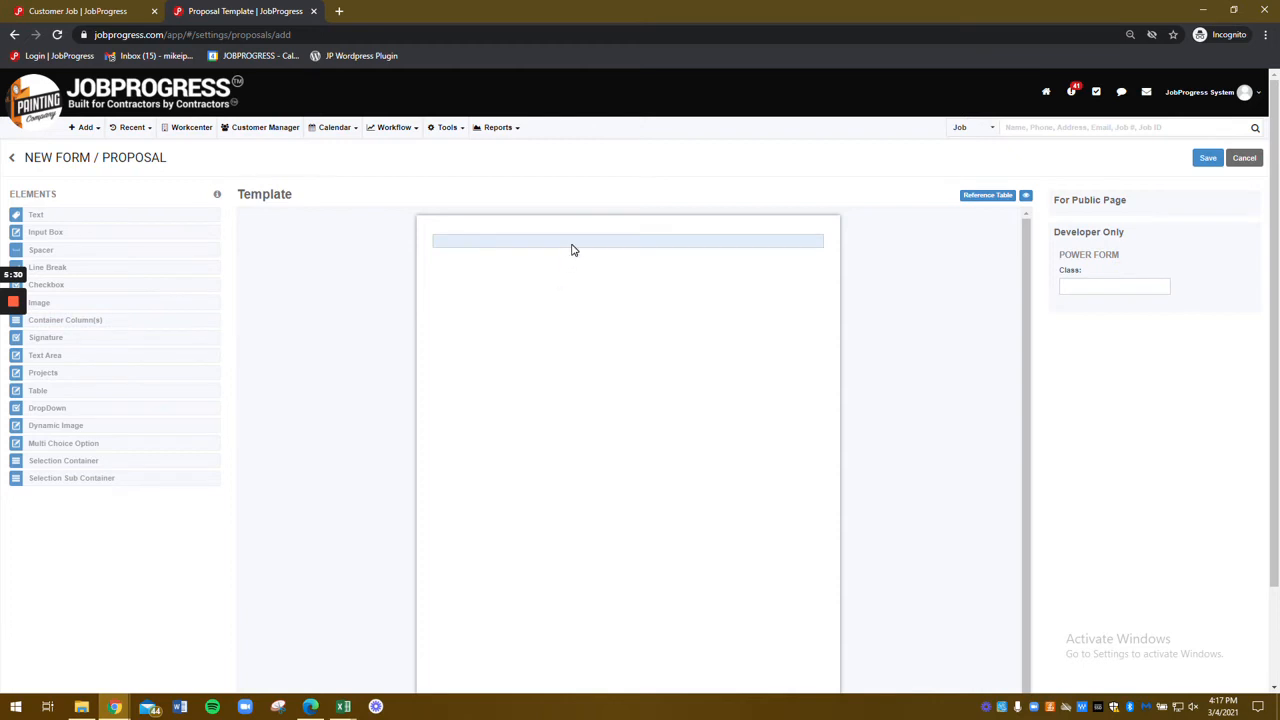
pyautogui.click(571, 249)
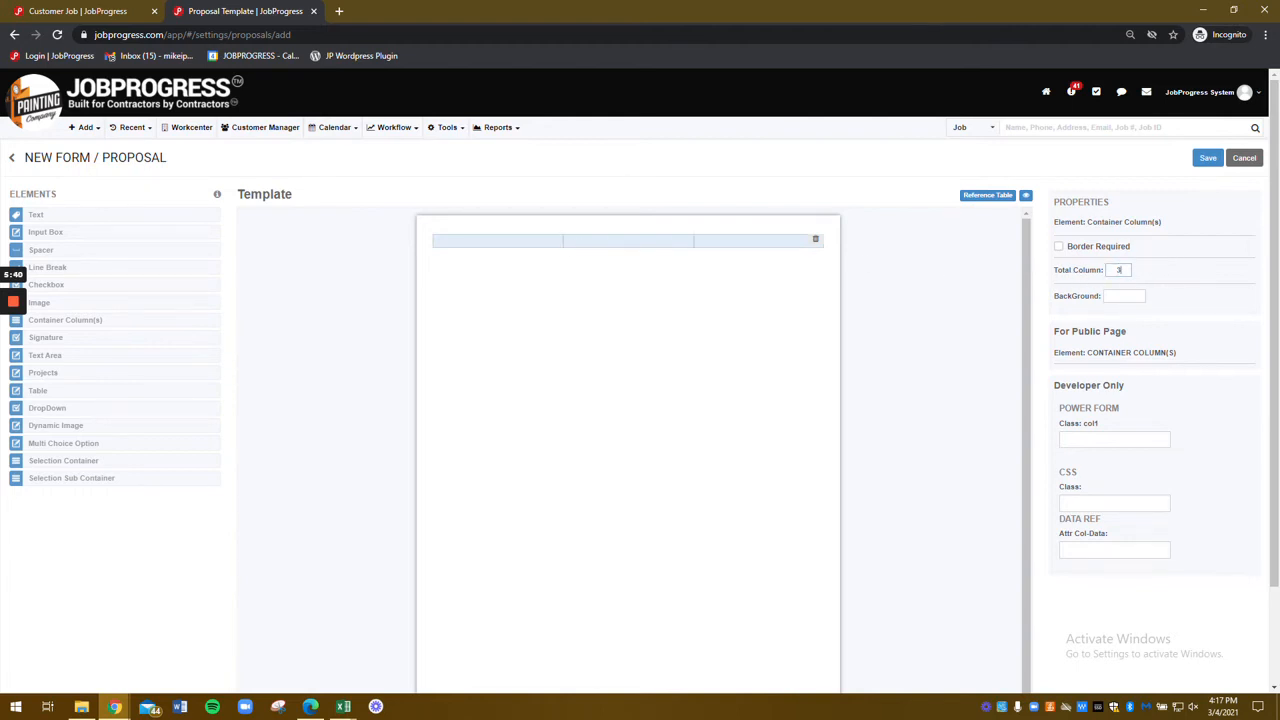
pyautogui.click(1094, 250)
pyautogui.moveTo(30, 215); pyautogui.dragTo(447, 245)
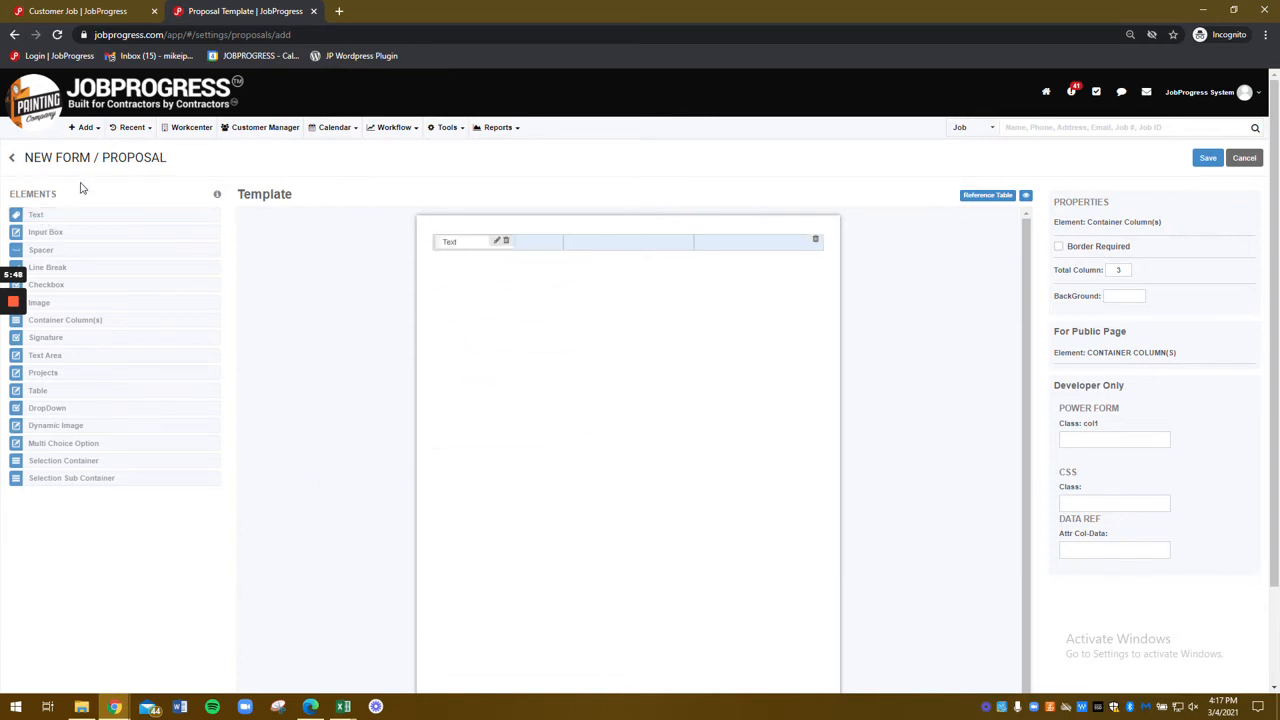
pyautogui.moveTo(42, 217); pyautogui.dragTo(703, 253)
pyautogui.moveTo(60, 304); pyautogui.dragTo(595, 268)
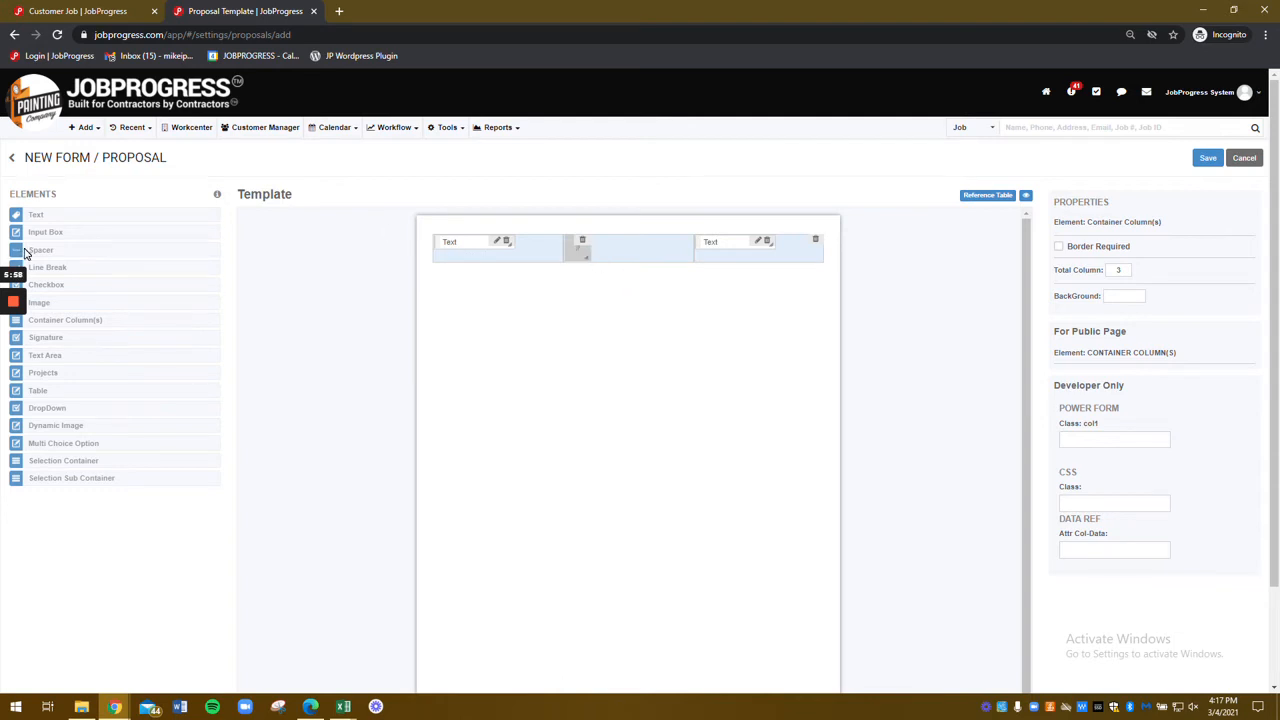
# Step: Add a spacer beside the image, a line break, and a new row holding a multiple-choice list
pyautogui.moveTo(25, 253); pyautogui.dragTo(571, 257)
pyautogui.click(612, 245)
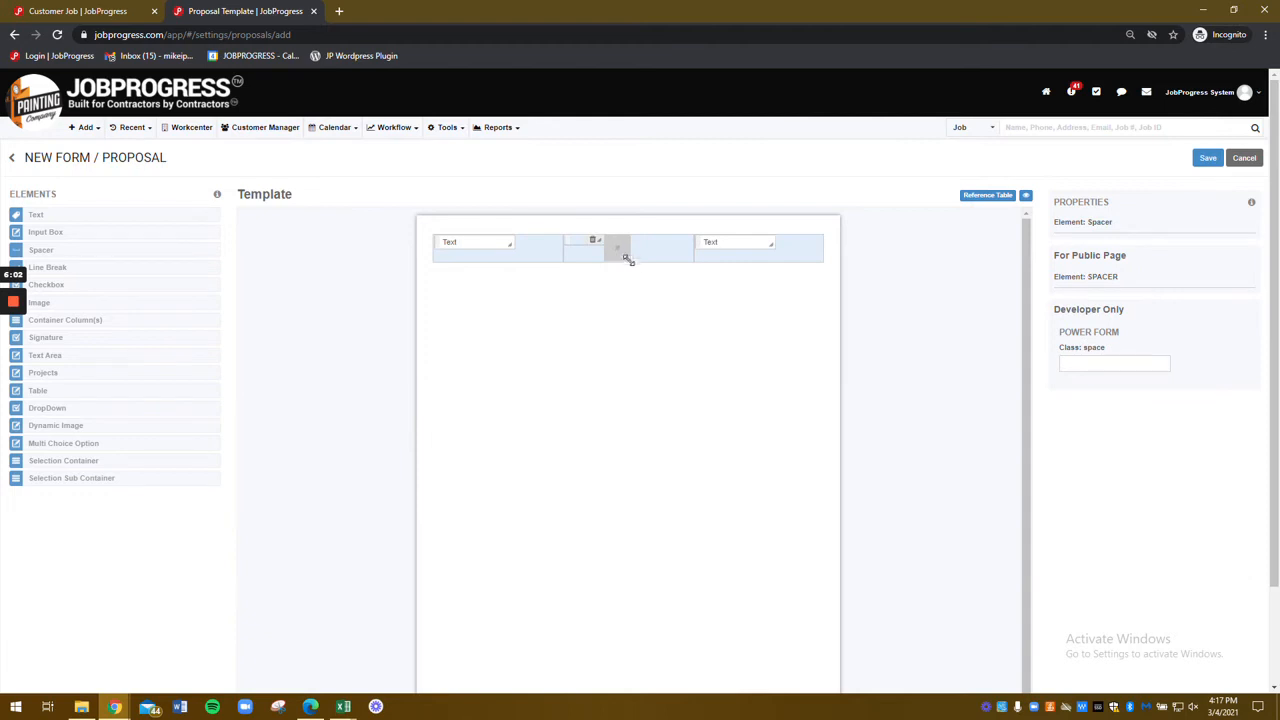
pyautogui.click(600, 244)
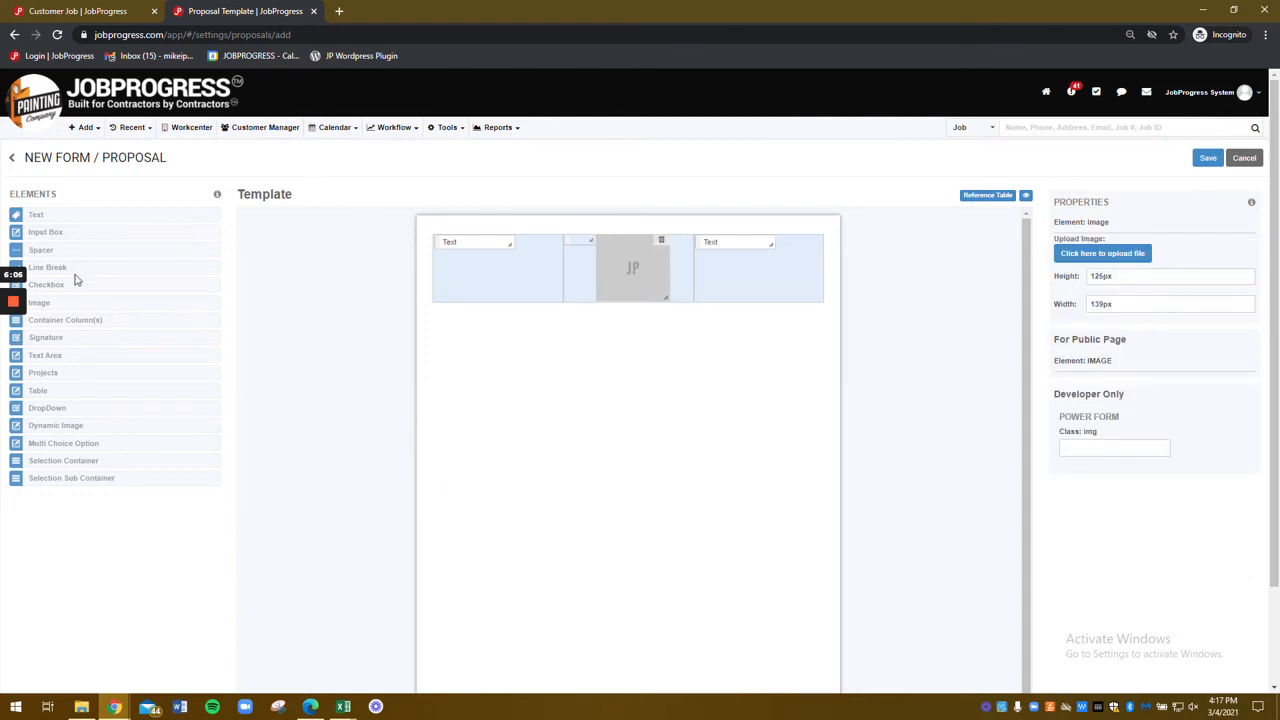
pyautogui.moveTo(50, 268); pyautogui.dragTo(567, 435)
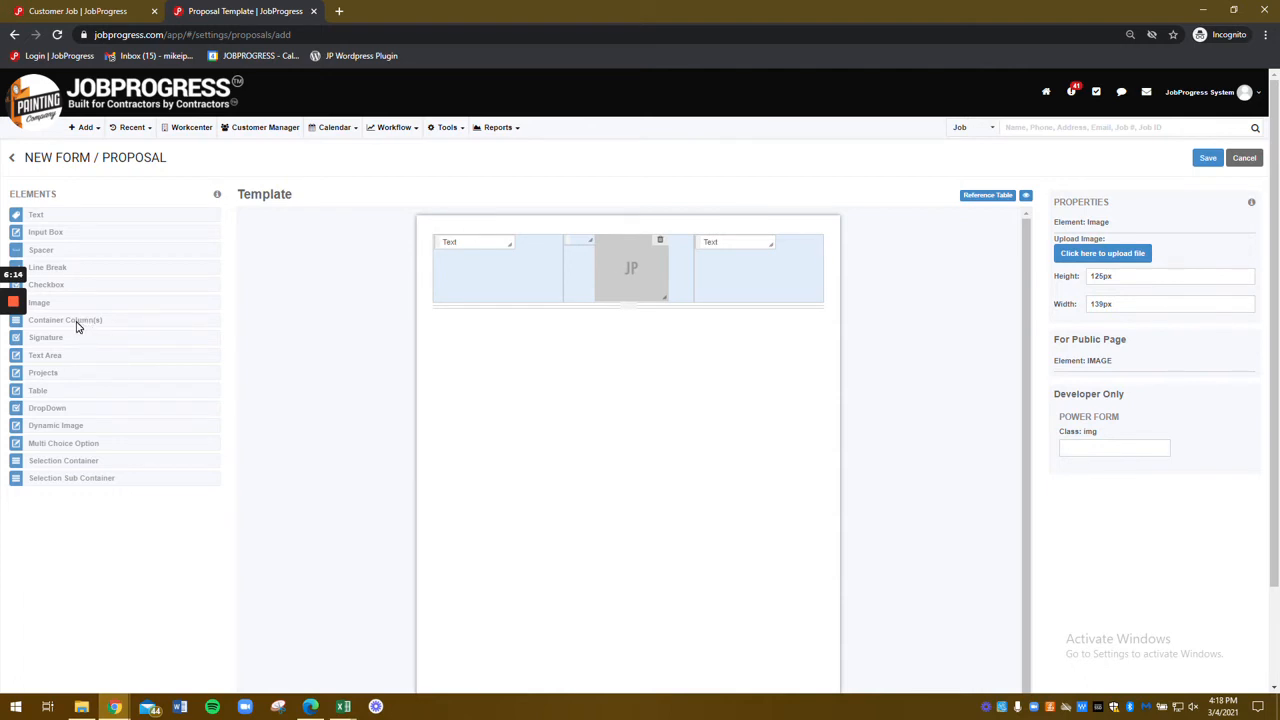
pyautogui.moveTo(77, 326); pyautogui.dragTo(540, 457)
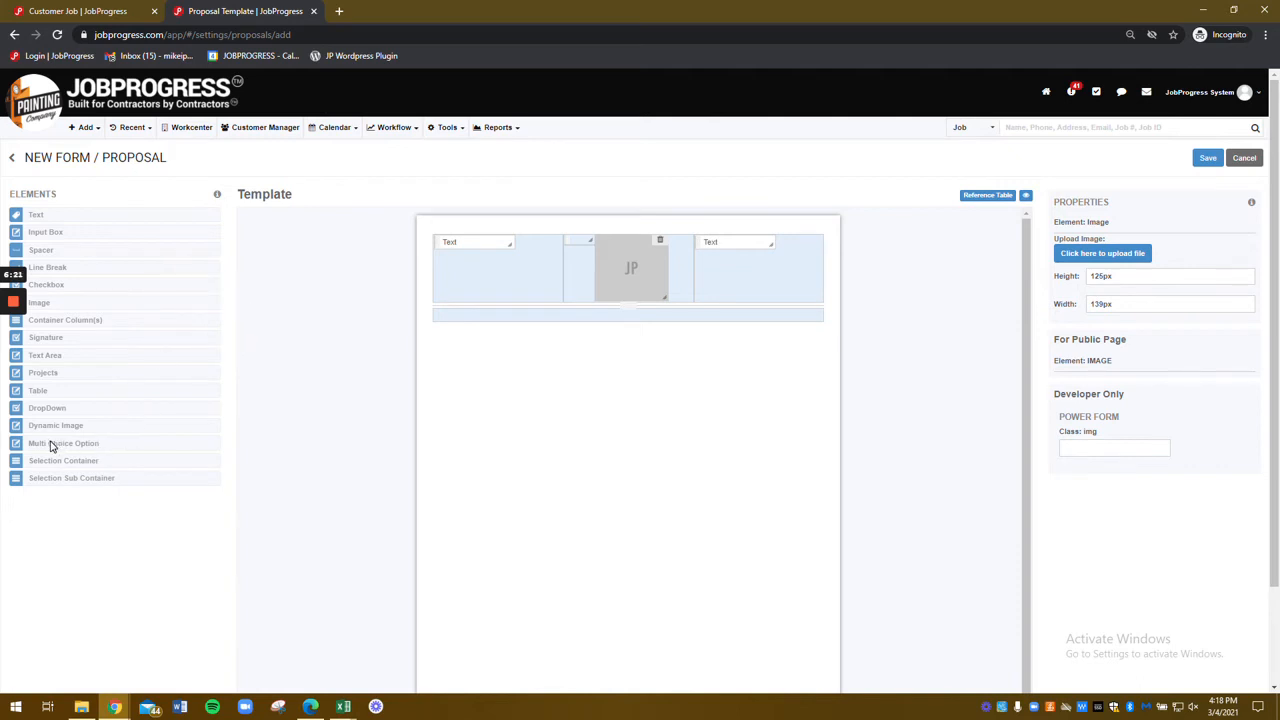
pyautogui.moveTo(32, 450); pyautogui.dragTo(451, 320)
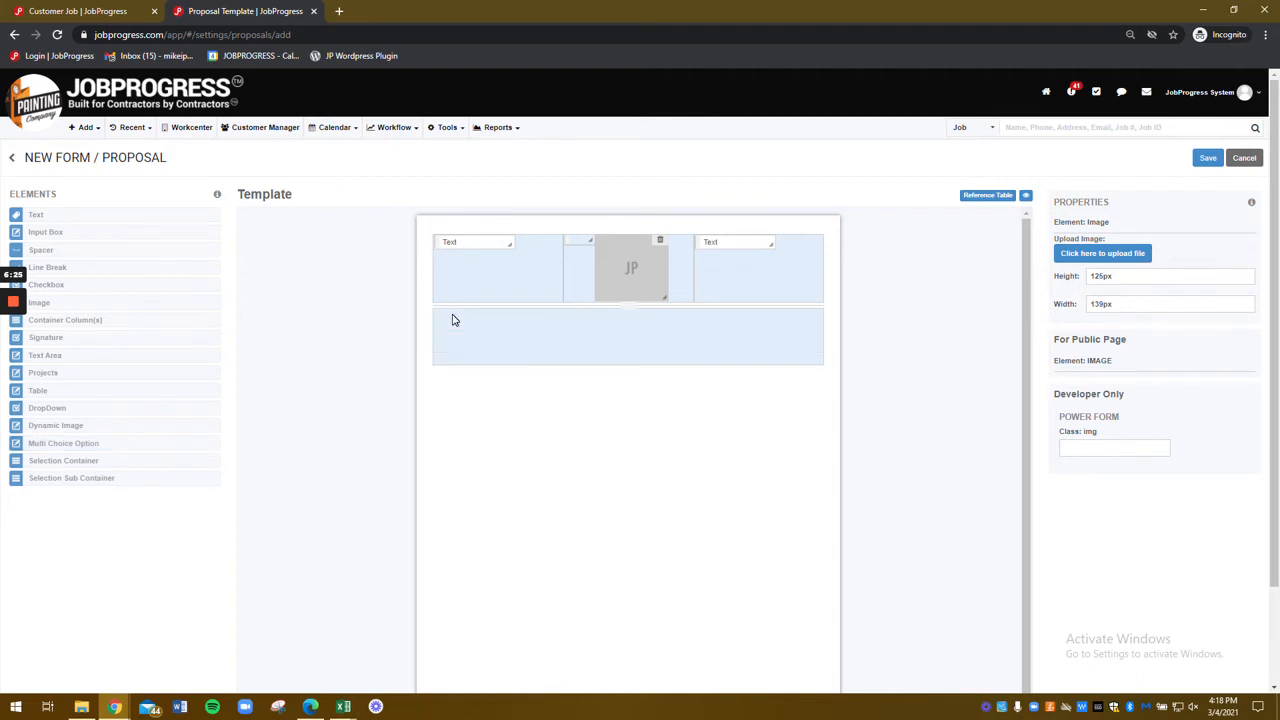
# Step: Fill the second row's multi-choice list with Item 1, Item 2, Item 3 and TEST 4
pyautogui.click(615, 337)
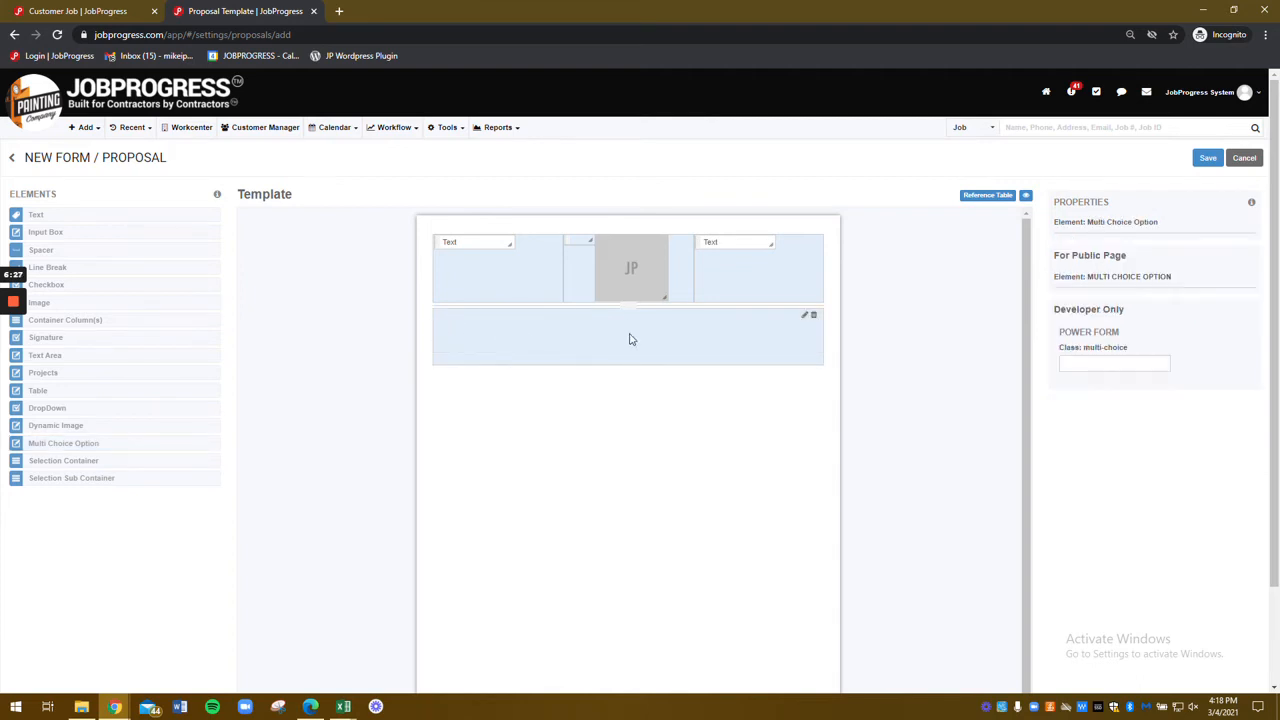
pyautogui.click(805, 317)
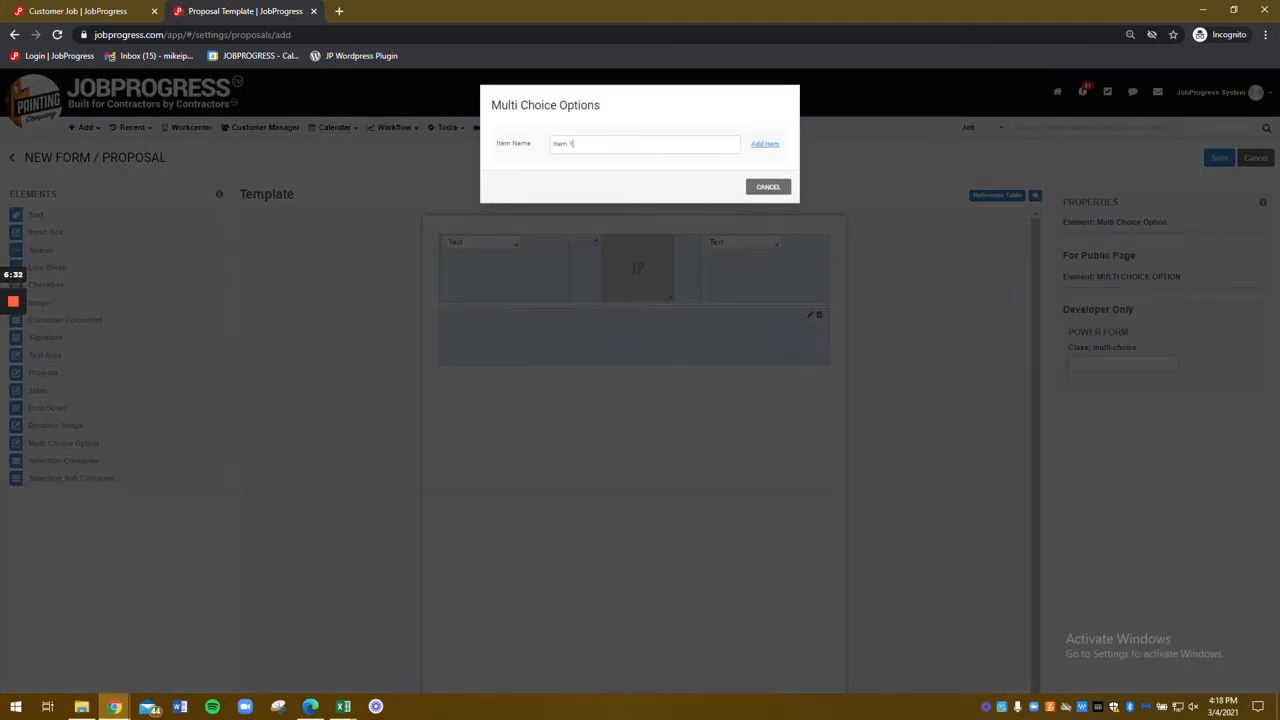
pyautogui.click(765, 144)
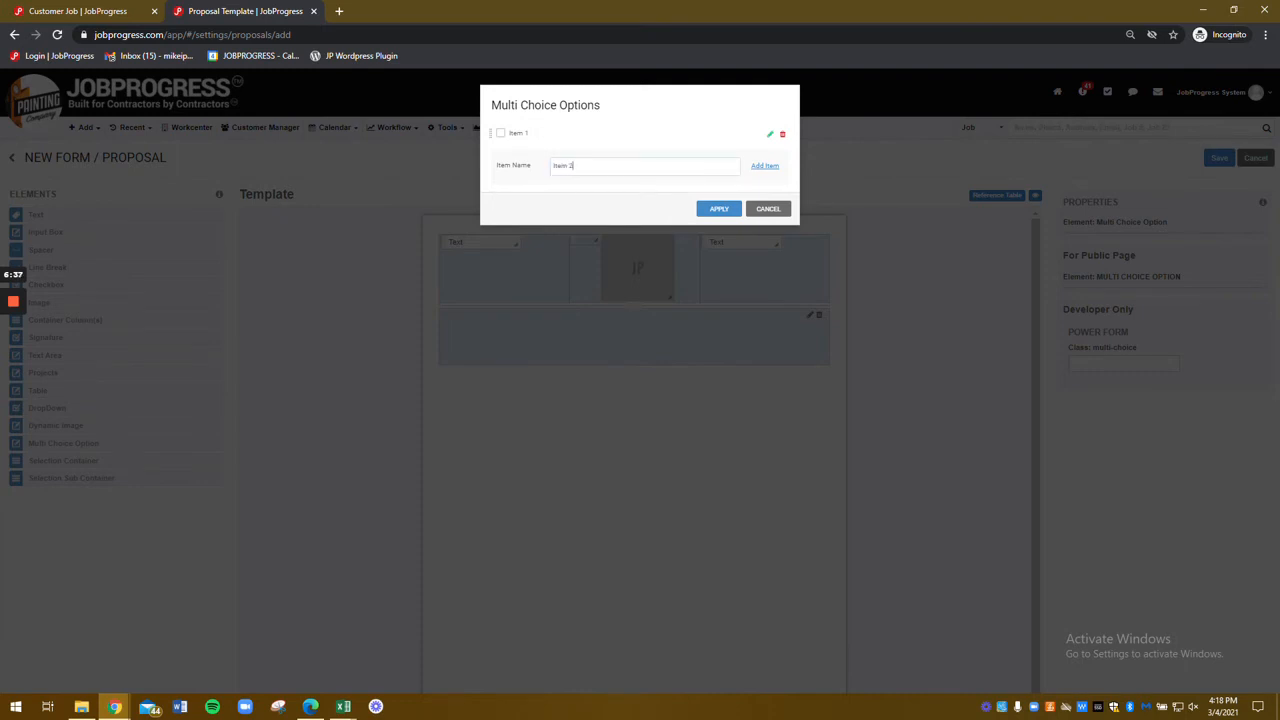
pyautogui.click(762, 167)
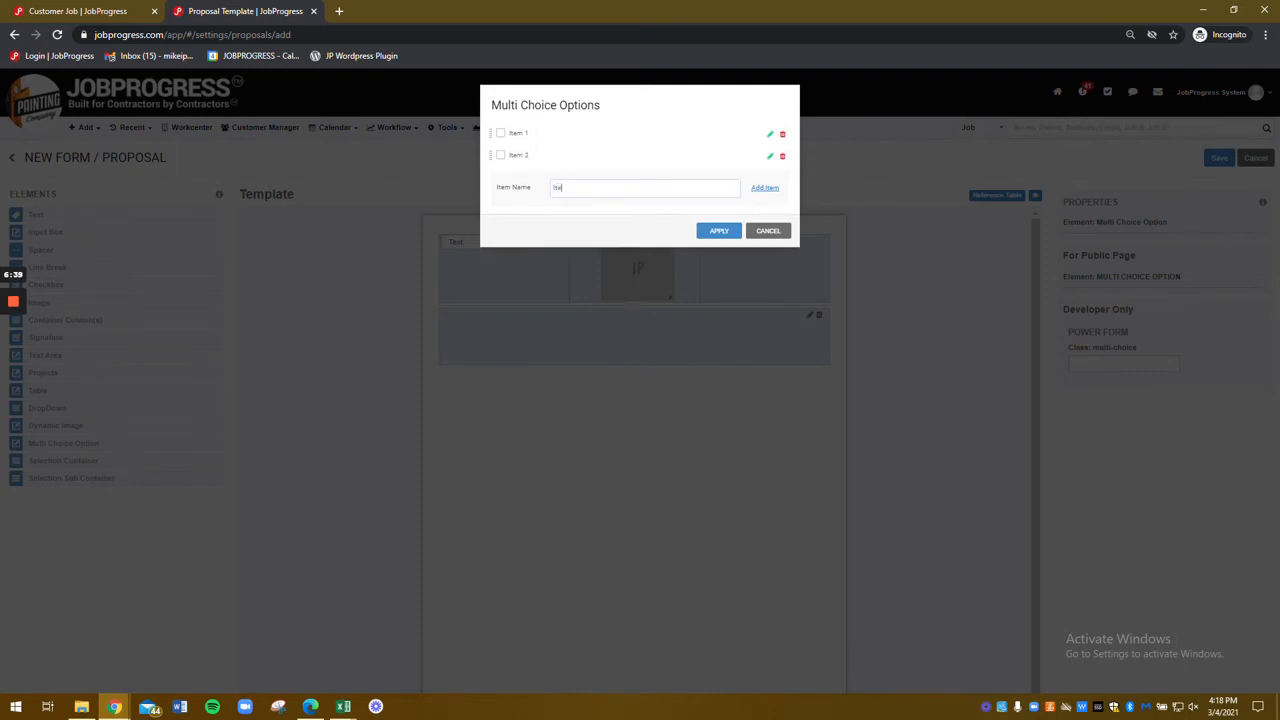
pyautogui.click(766, 188)
pyautogui.click(501, 133)
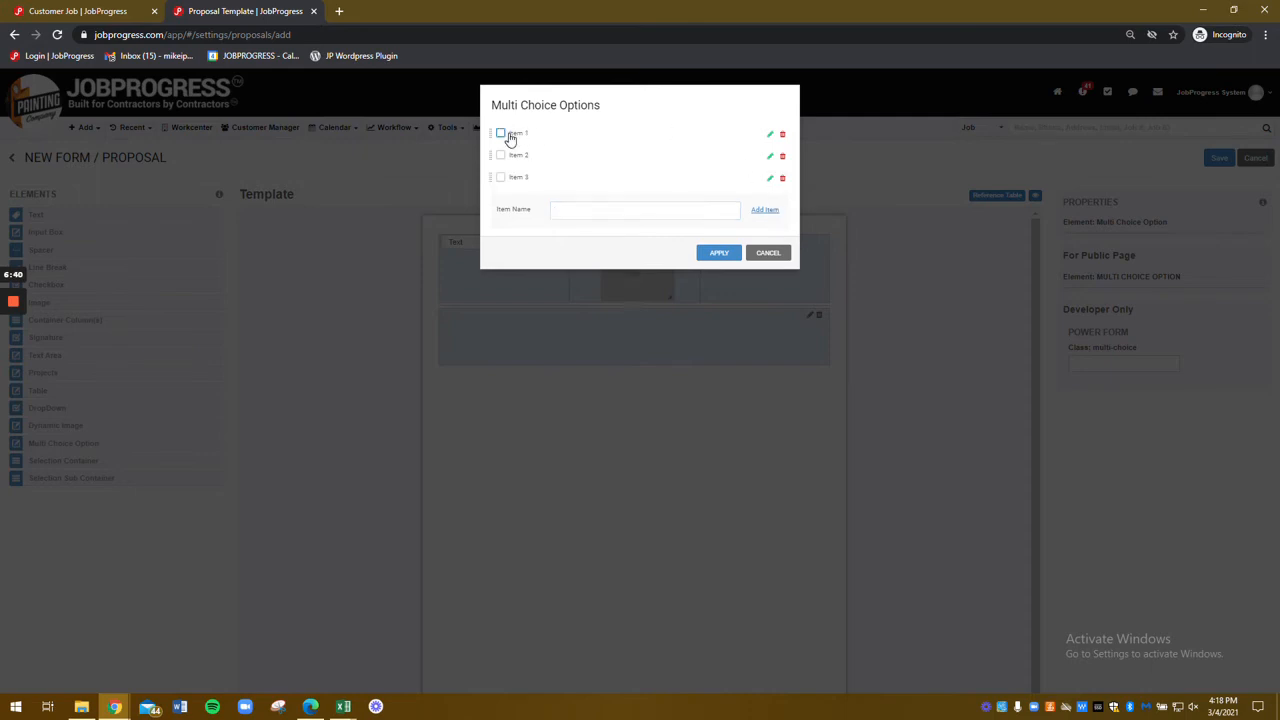
pyautogui.click(736, 258)
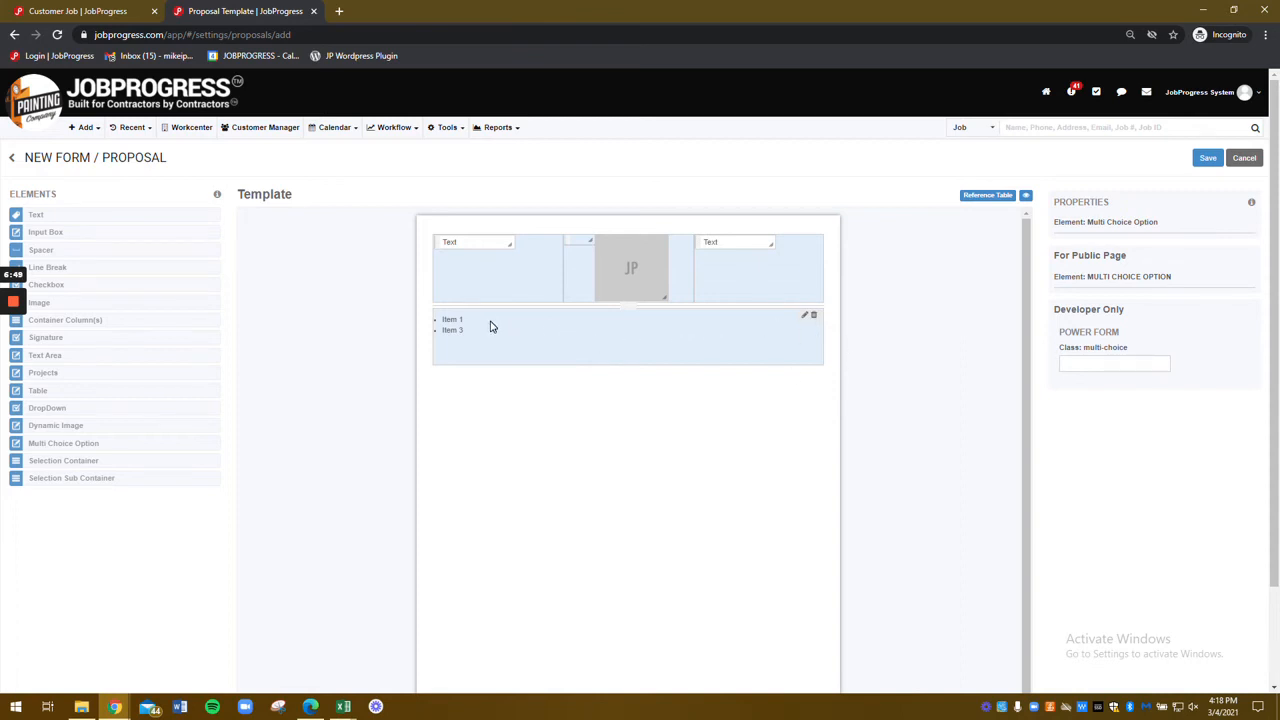
pyautogui.click(806, 318)
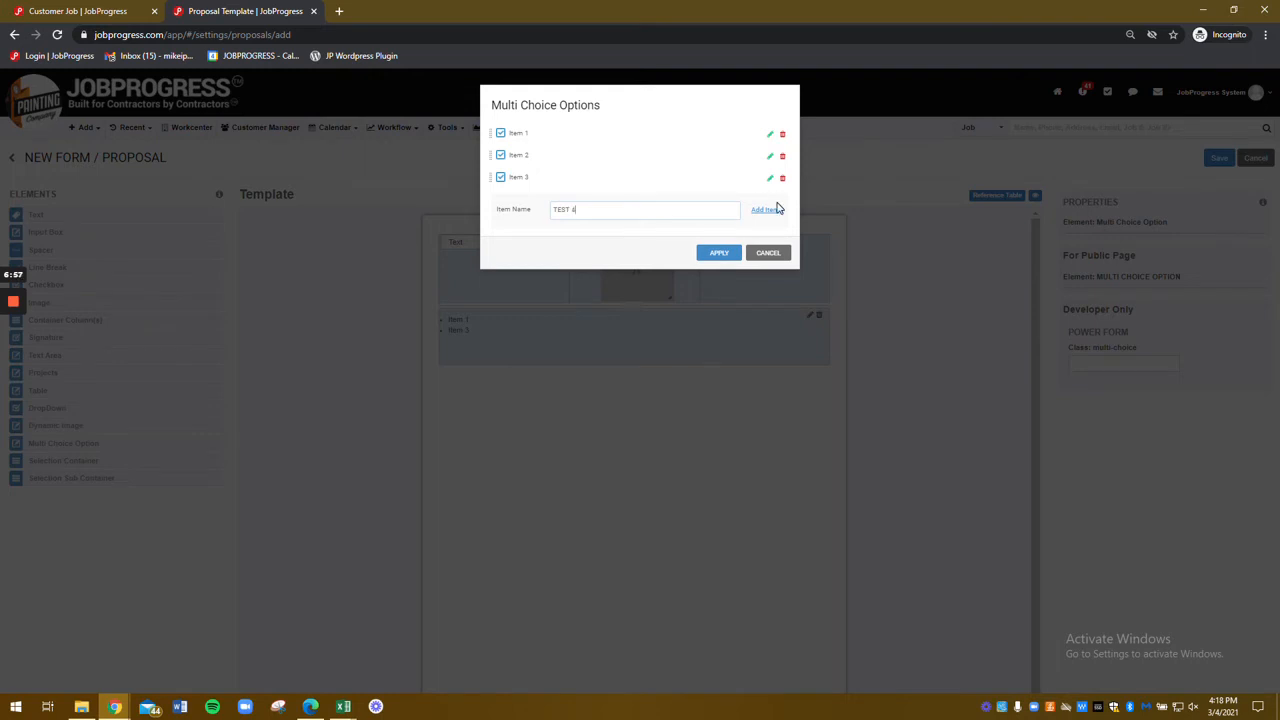
pyautogui.click(766, 209)
pyautogui.click(720, 276)
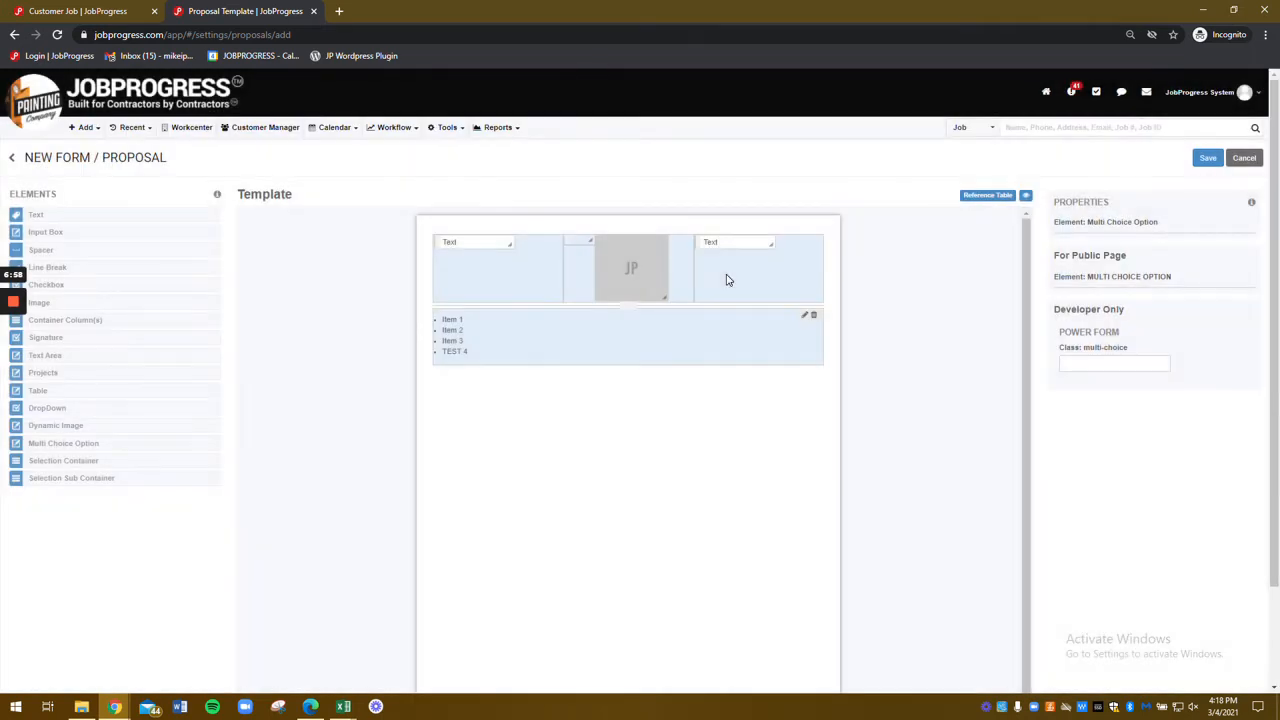
# Step: Add line breaks, a new row and a table below the list
pyautogui.moveTo(76, 270); pyautogui.dragTo(600, 502)
pyautogui.moveTo(70, 270); pyautogui.dragTo(562, 487)
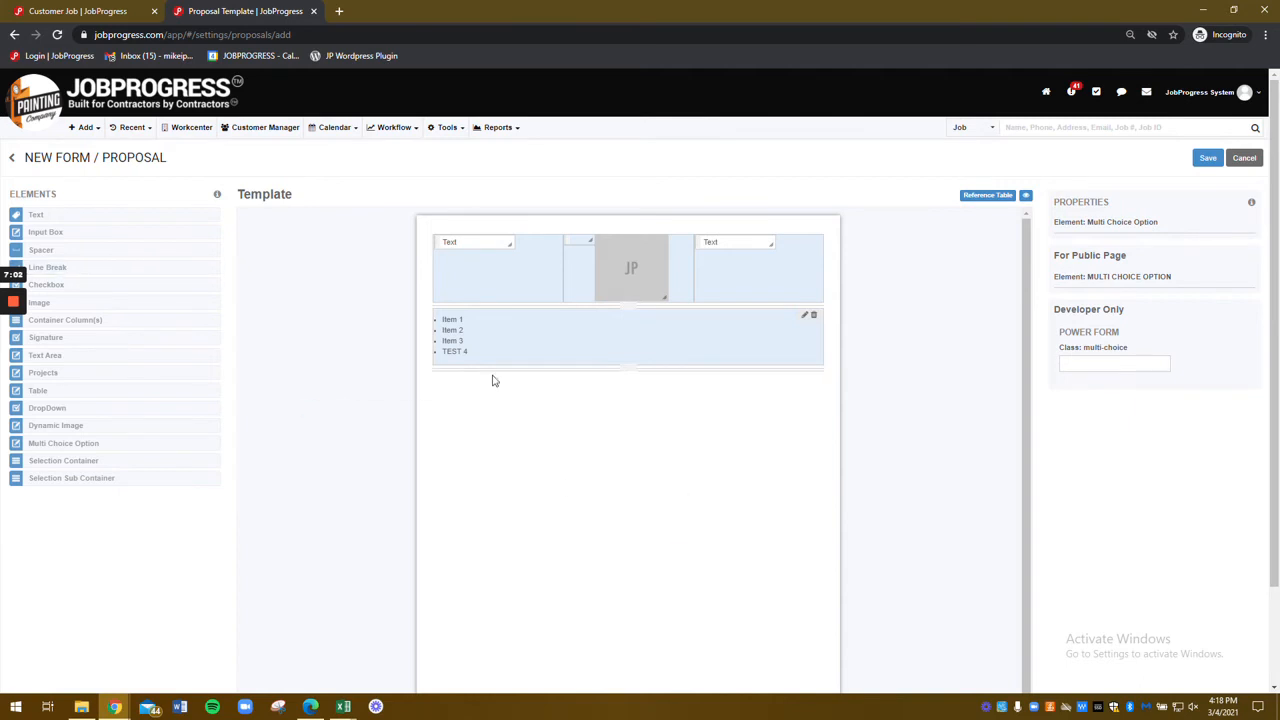
pyautogui.moveTo(86, 318); pyautogui.dragTo(623, 486)
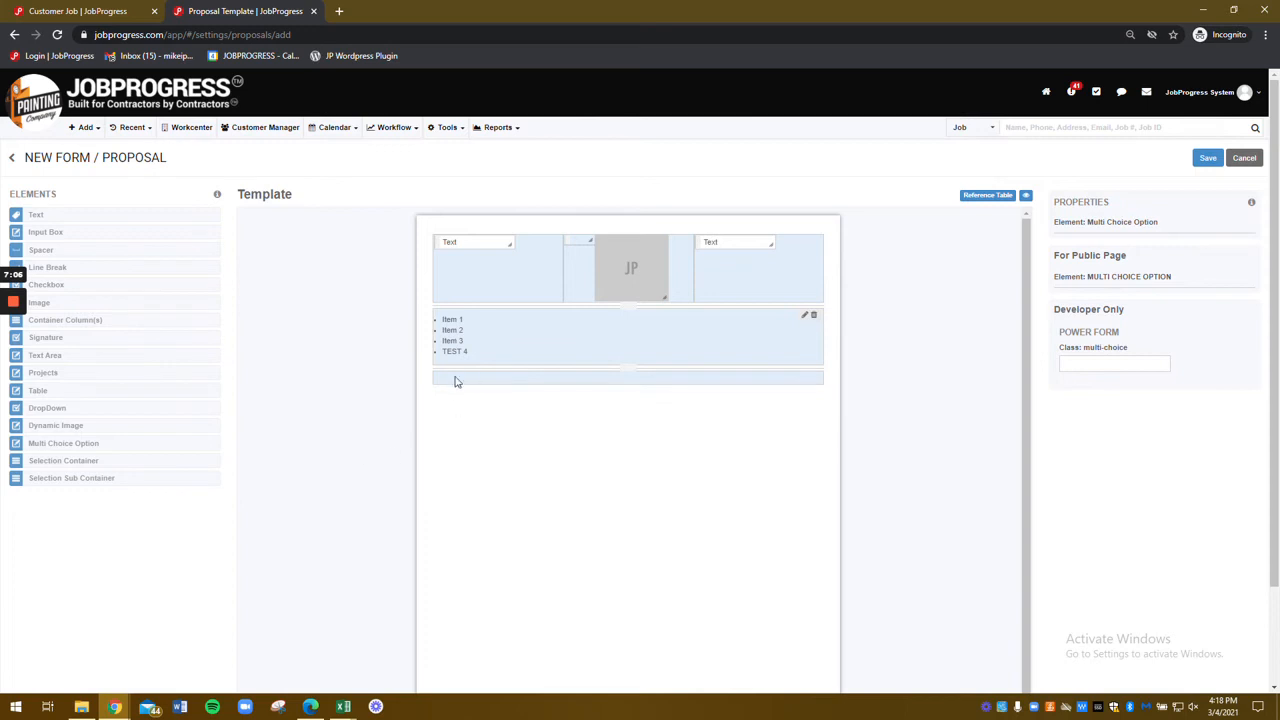
pyautogui.moveTo(64, 391); pyautogui.dragTo(445, 385)
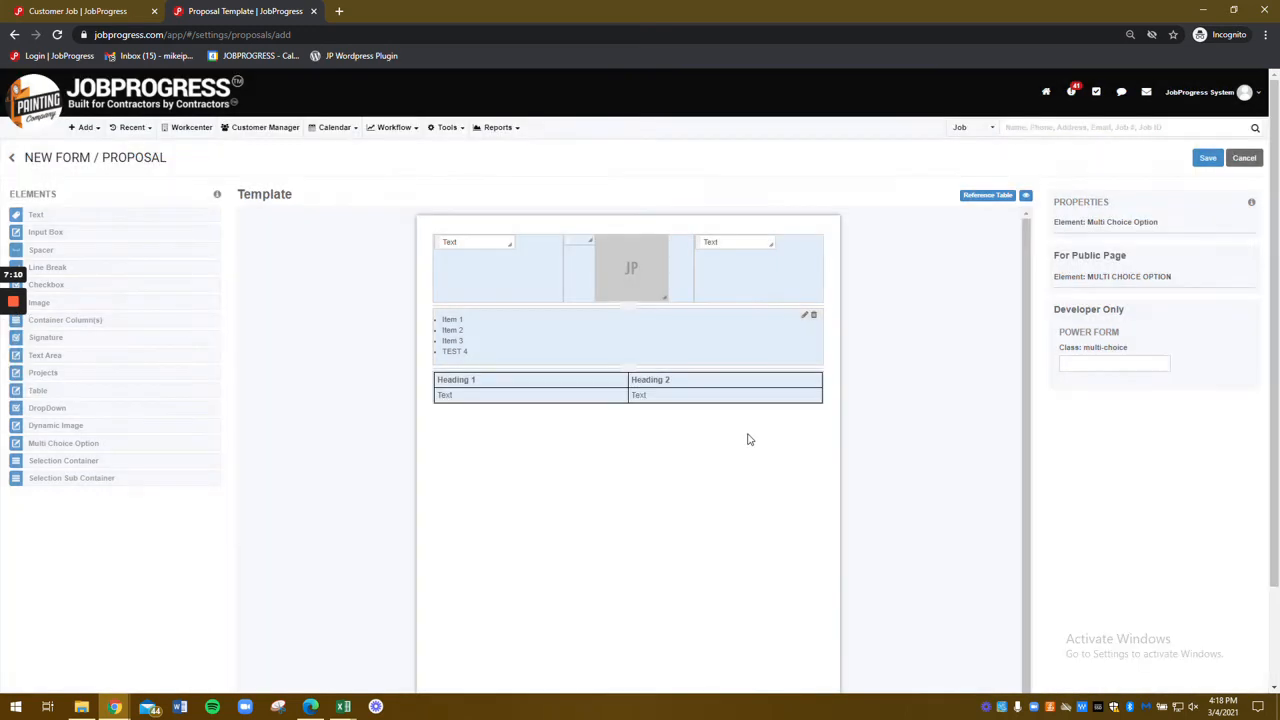
# Step: Give the new table 4 columns
pyautogui.click(716, 393)
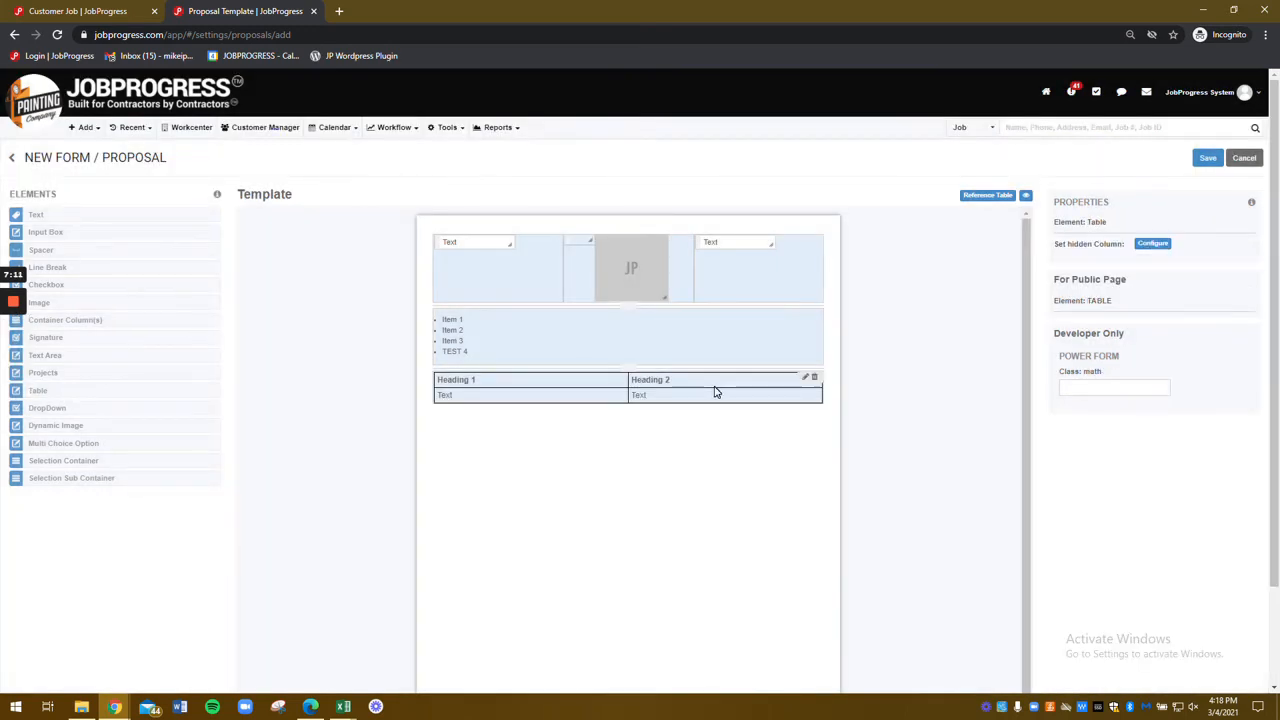
pyautogui.click(806, 378)
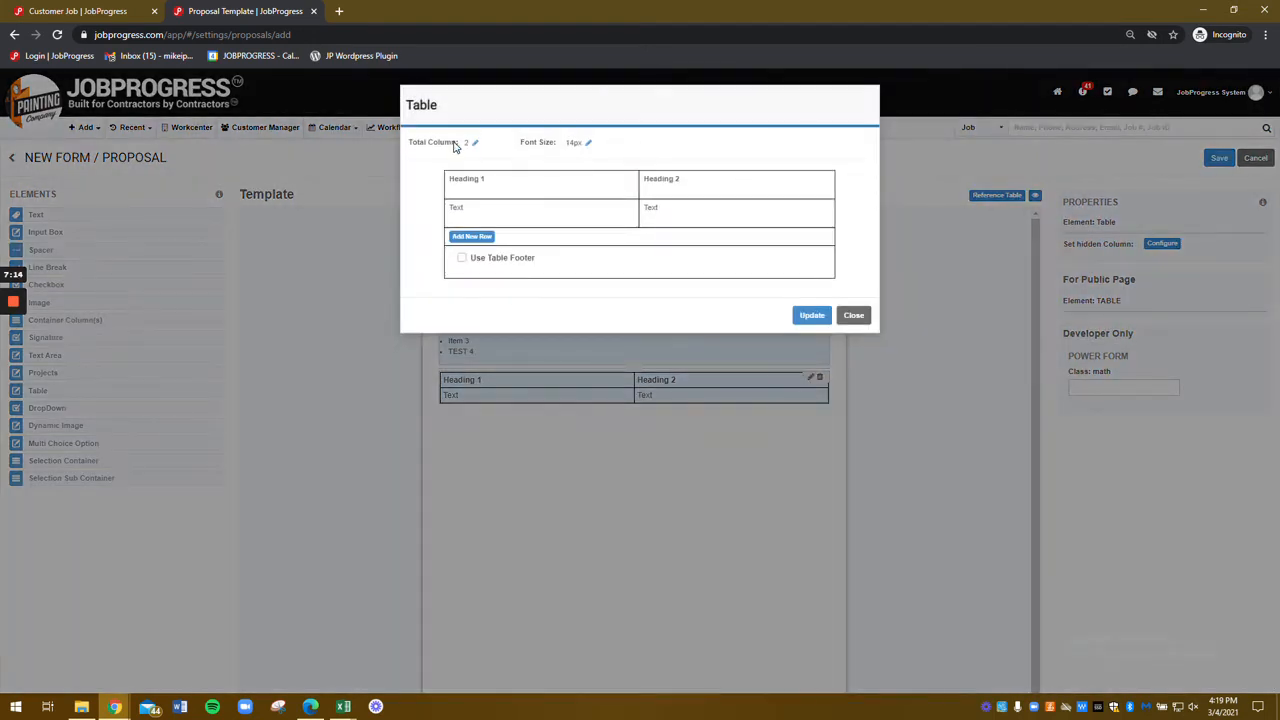
pyautogui.click(475, 143)
pyautogui.click(495, 142)
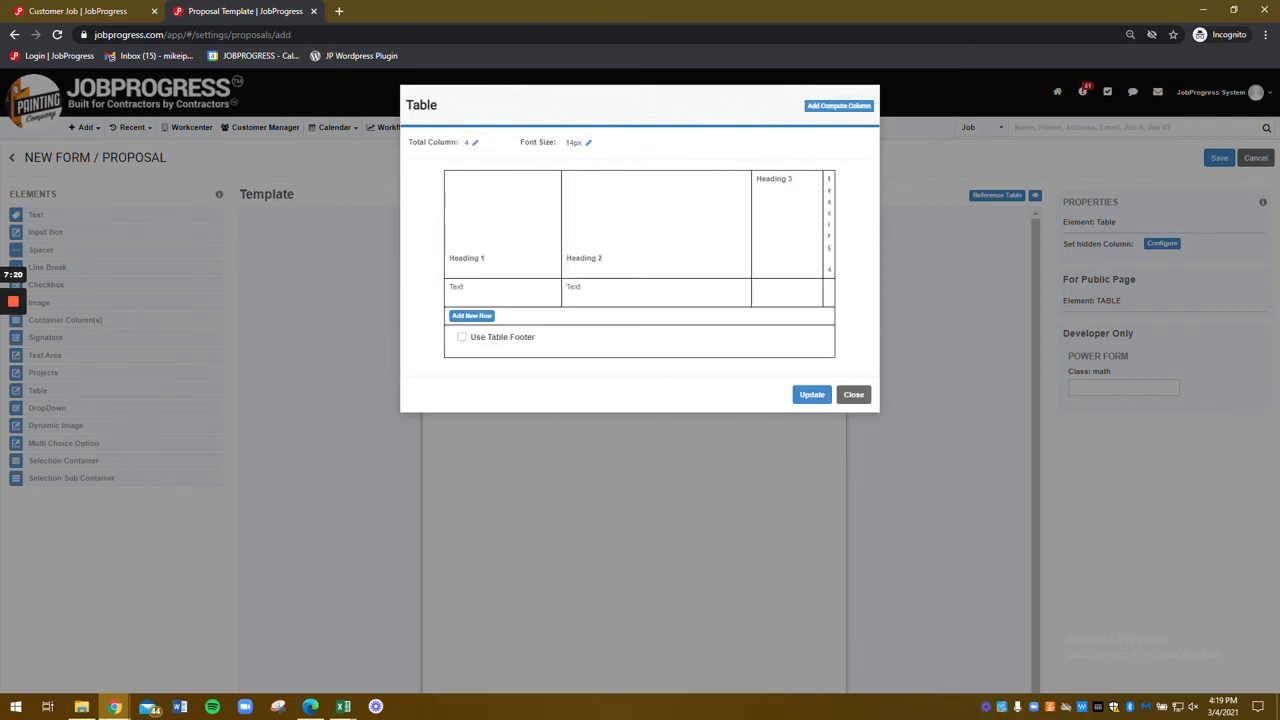
# Step: Rename the column headings to ITEM, PRICE, QTY and TOTAL
pyautogui.click(489, 258)
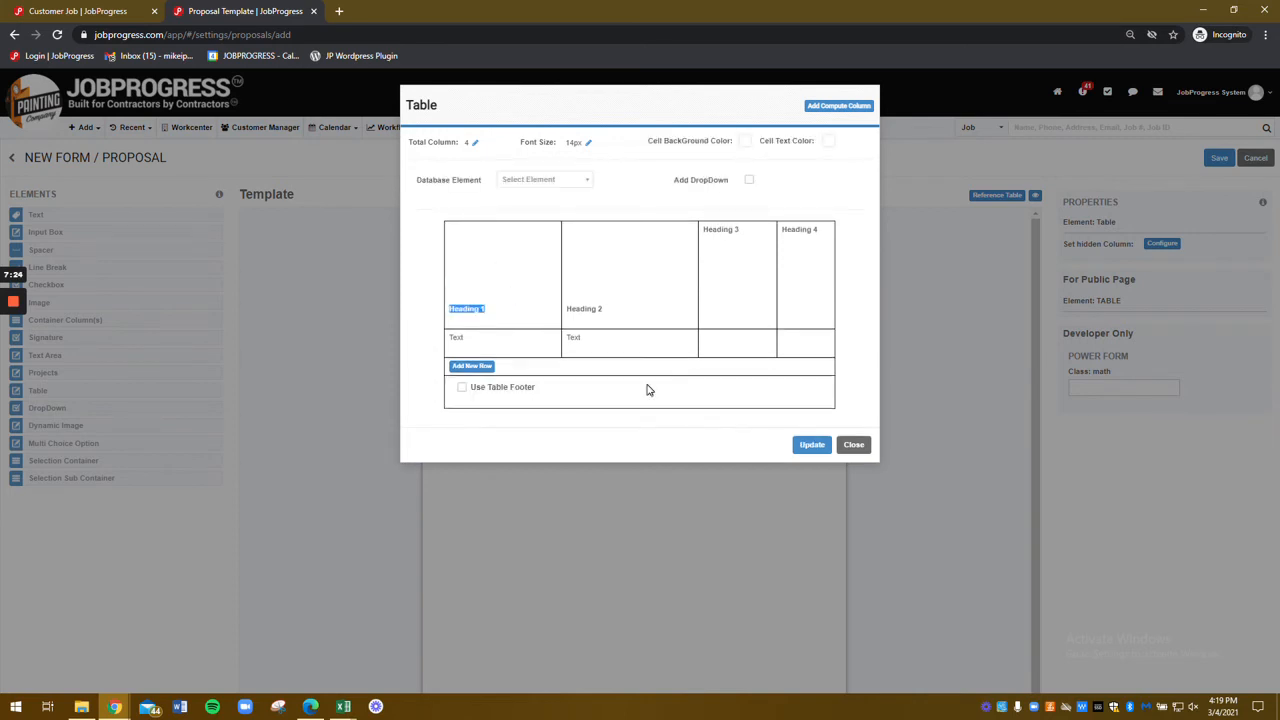
pyautogui.write('ITEM')
pyautogui.press('Tab')
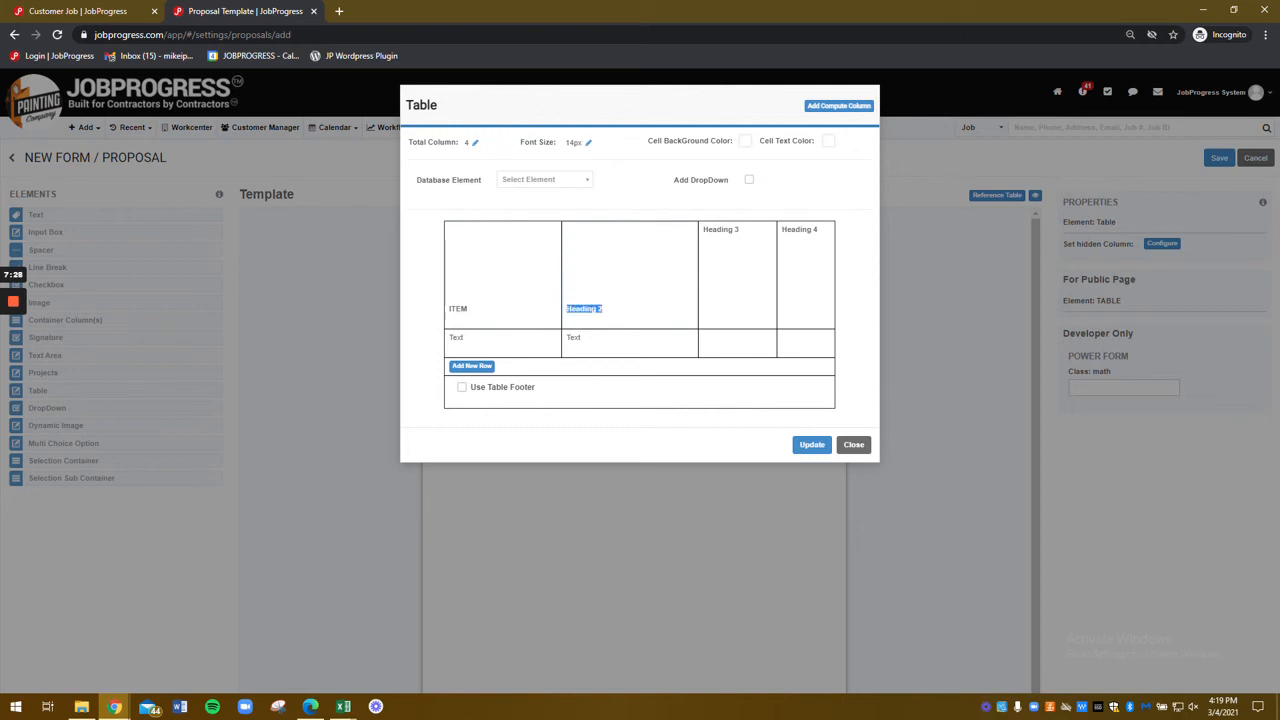
pyautogui.write('PRICE')
pyautogui.press('Tab')
pyautogui.write('QT')
pyautogui.hotkey('ctrl', 'Tab')
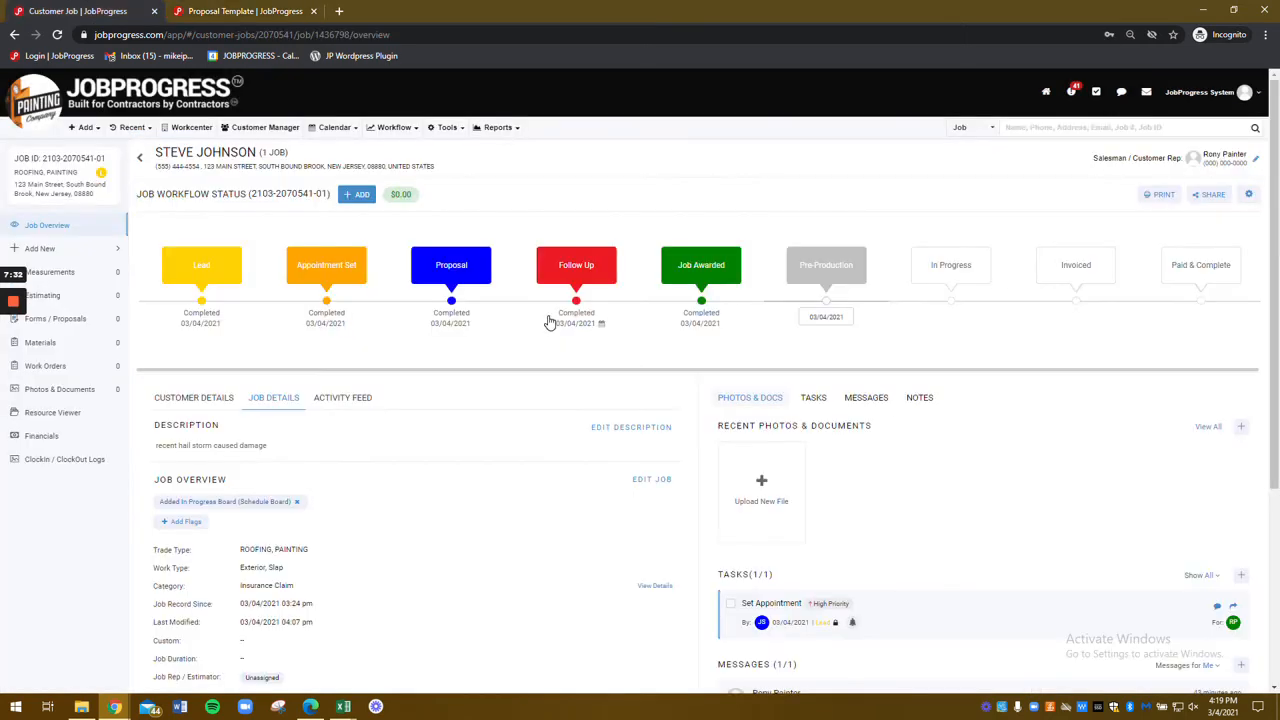
pyautogui.click(224, 14)
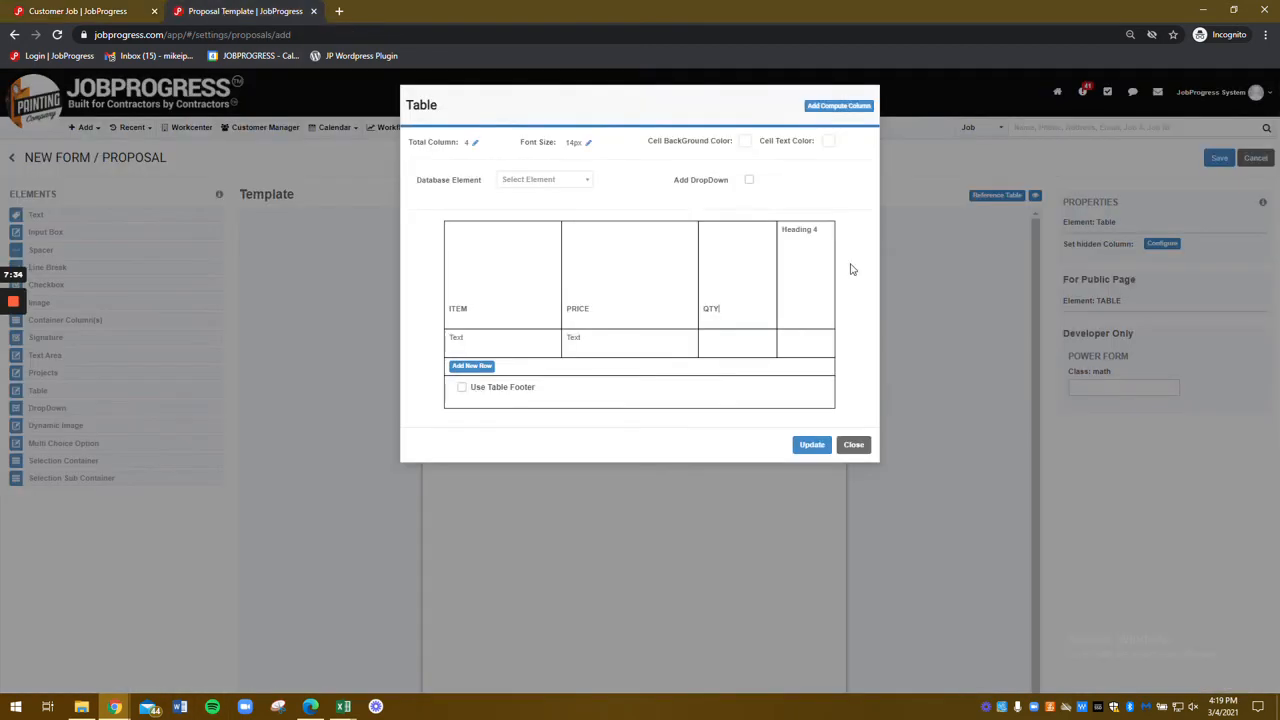
pyautogui.press('Tab')
pyautogui.write('TOT')
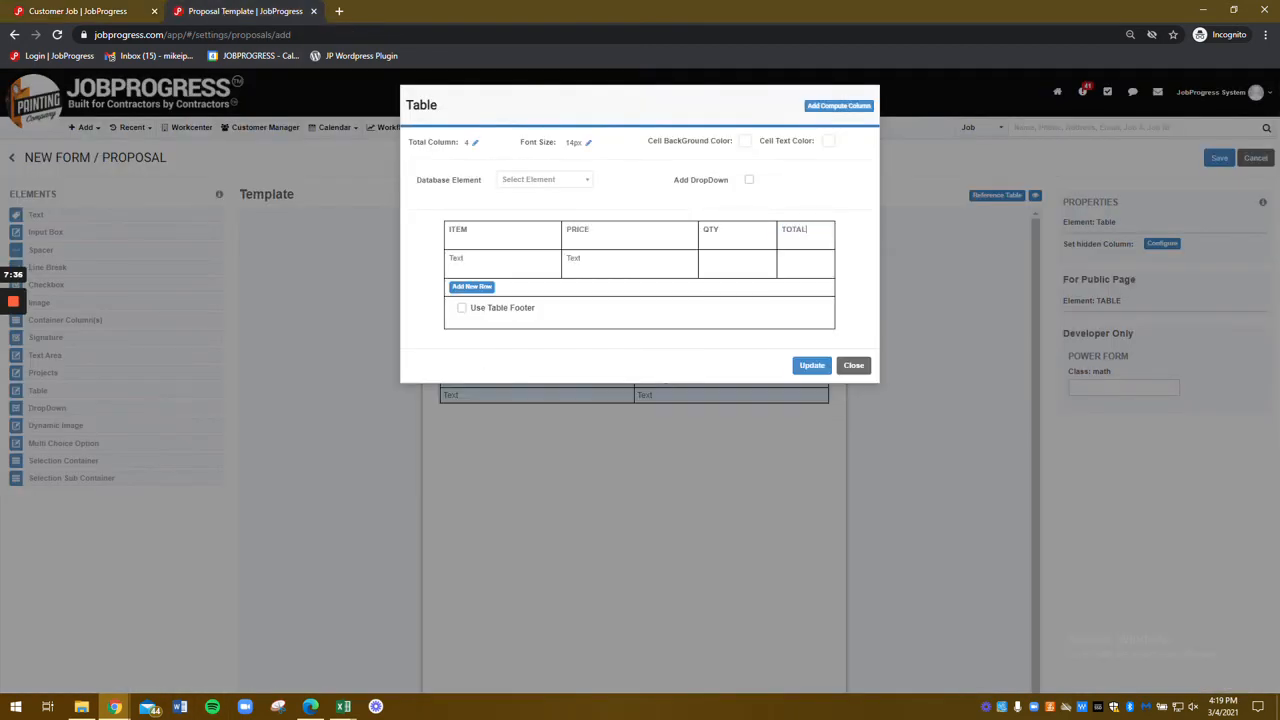
pyautogui.click(465, 258)
# Step: Make TOTAL a computed column equal to PRICE * QTY
pyautogui.click(847, 108)
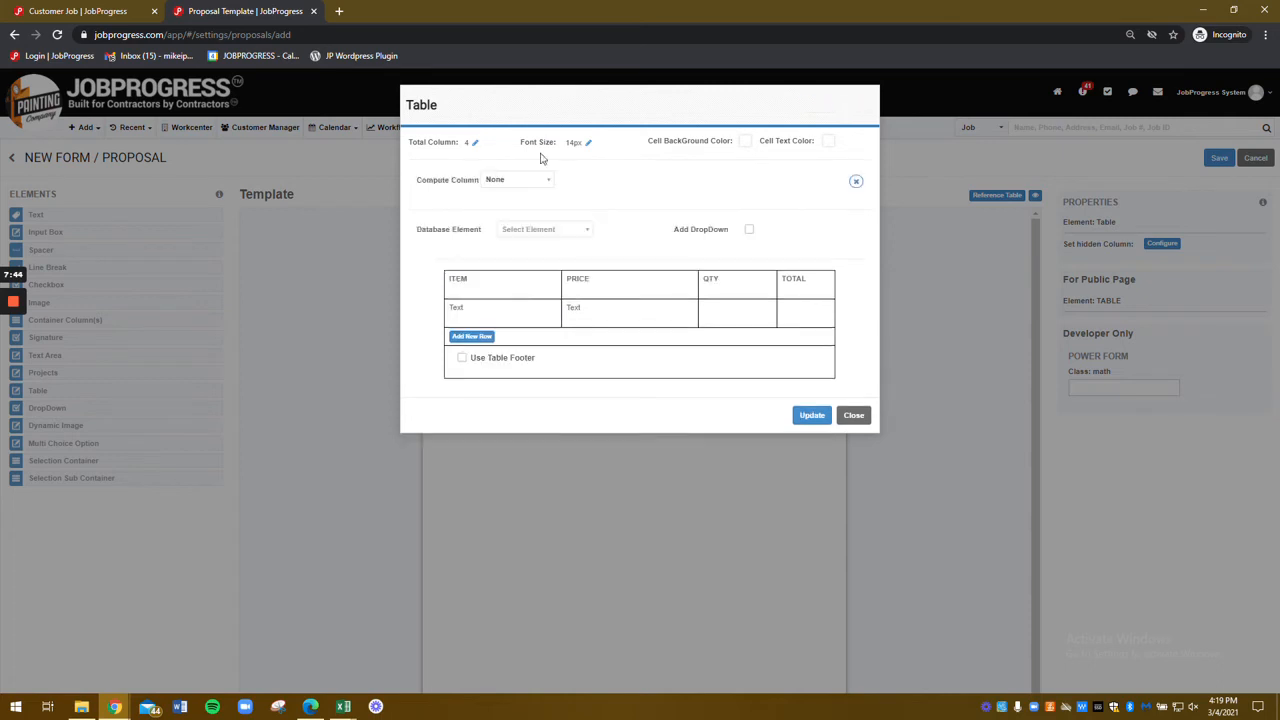
pyautogui.click(516, 186)
pyautogui.click(514, 261)
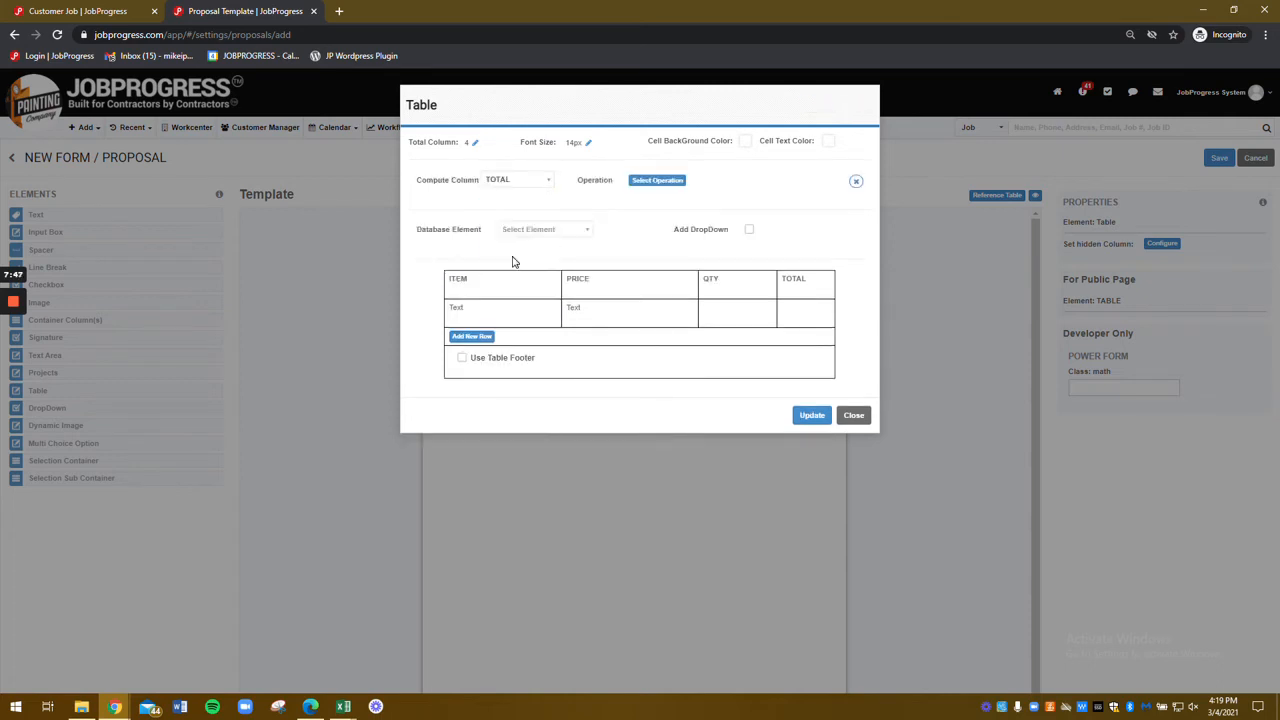
pyautogui.click(659, 184)
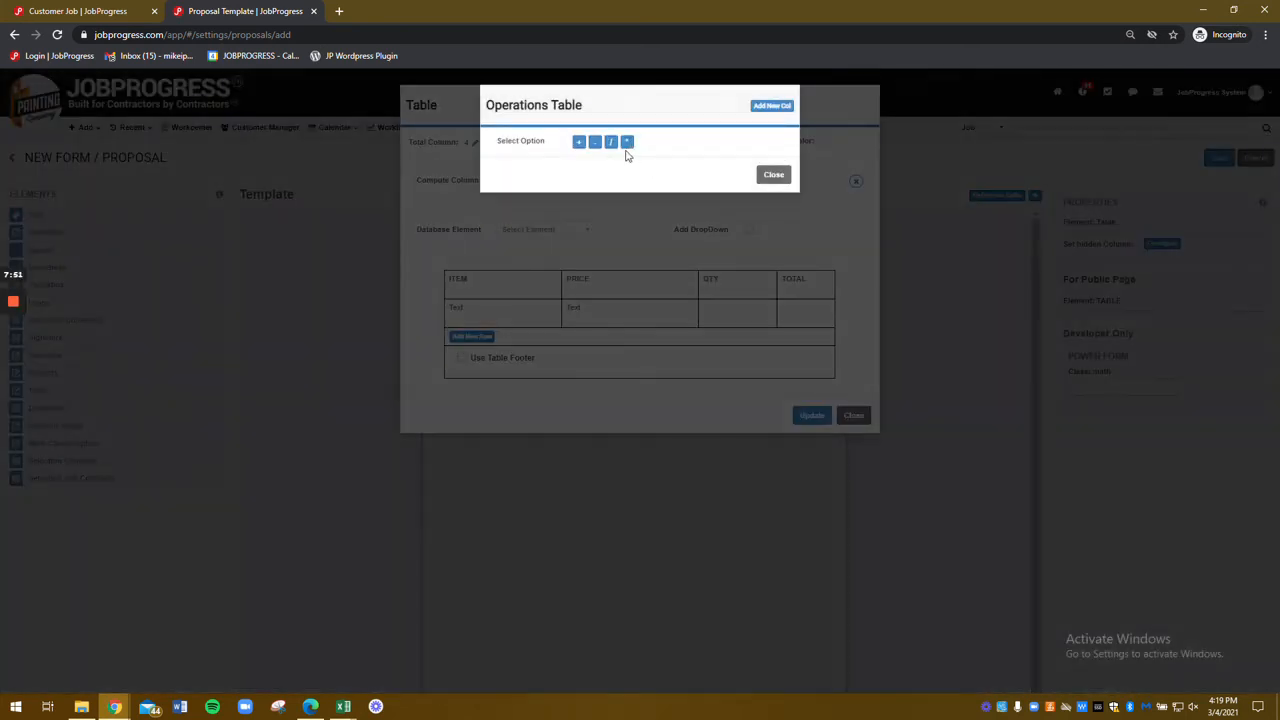
pyautogui.click(627, 143)
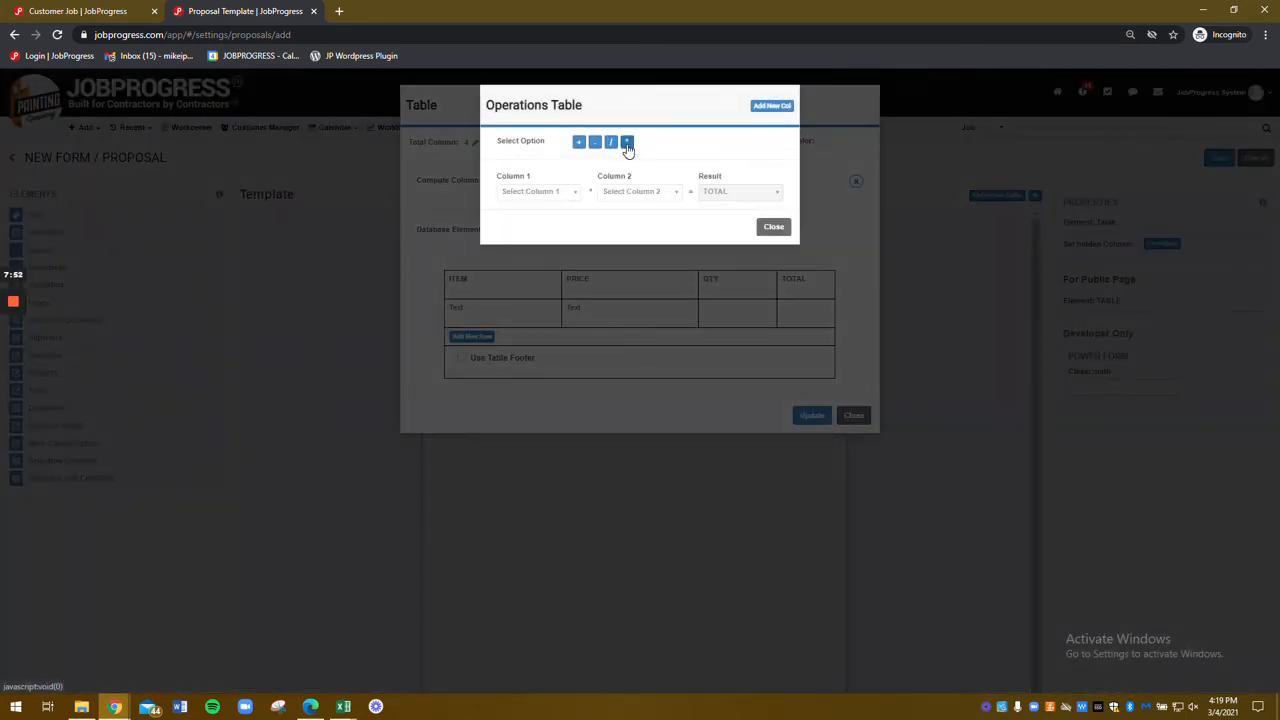
pyautogui.click(550, 192)
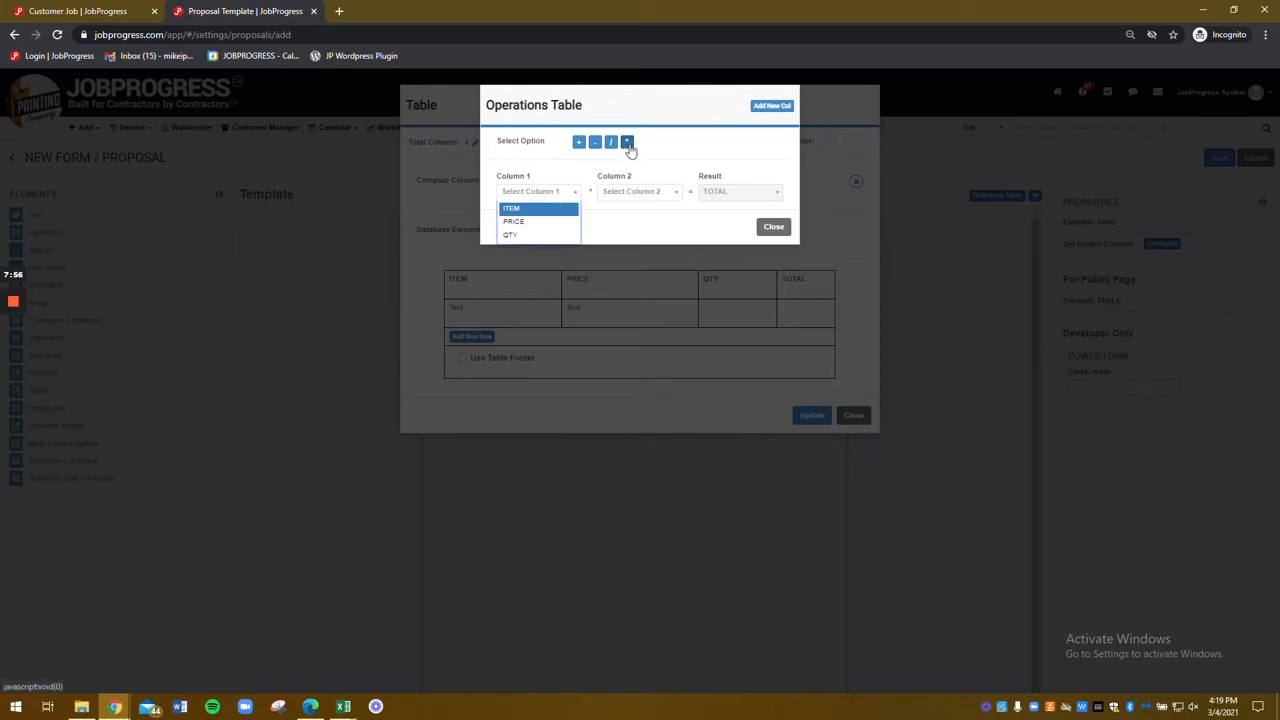
pyautogui.click(533, 222)
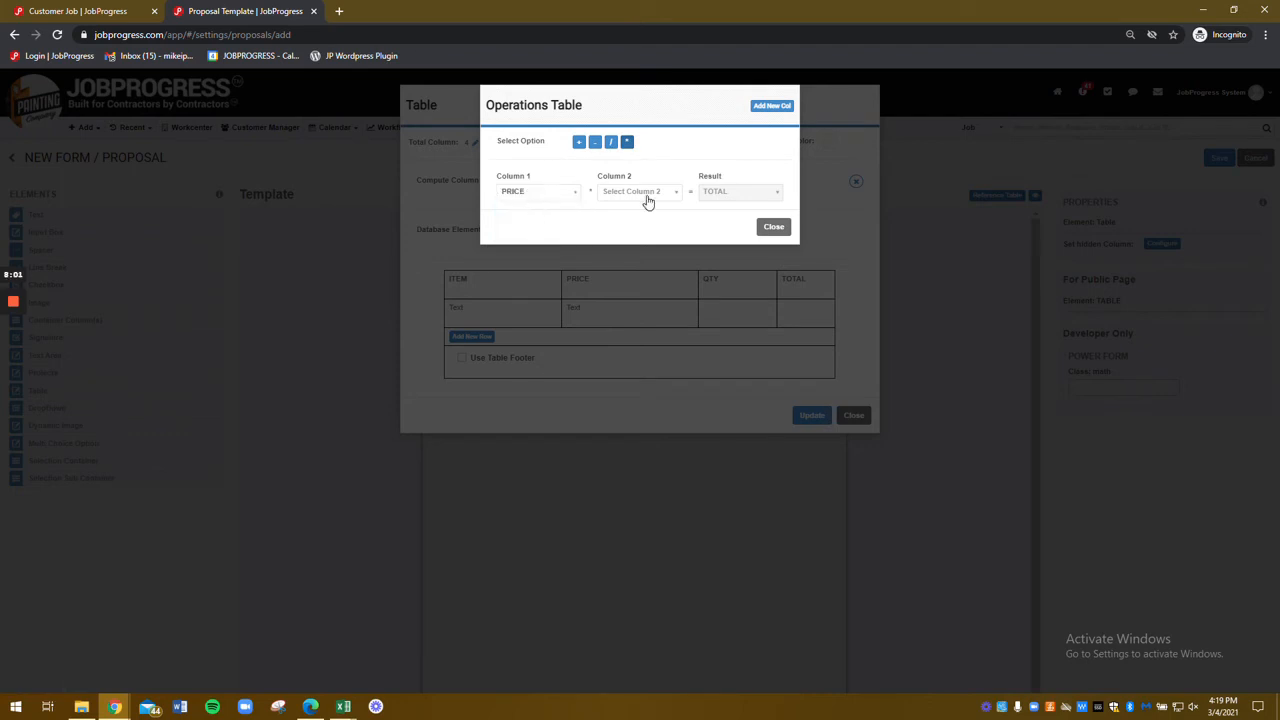
pyautogui.click(645, 195)
pyautogui.click(630, 235)
pyautogui.click(735, 226)
pyautogui.click(528, 303)
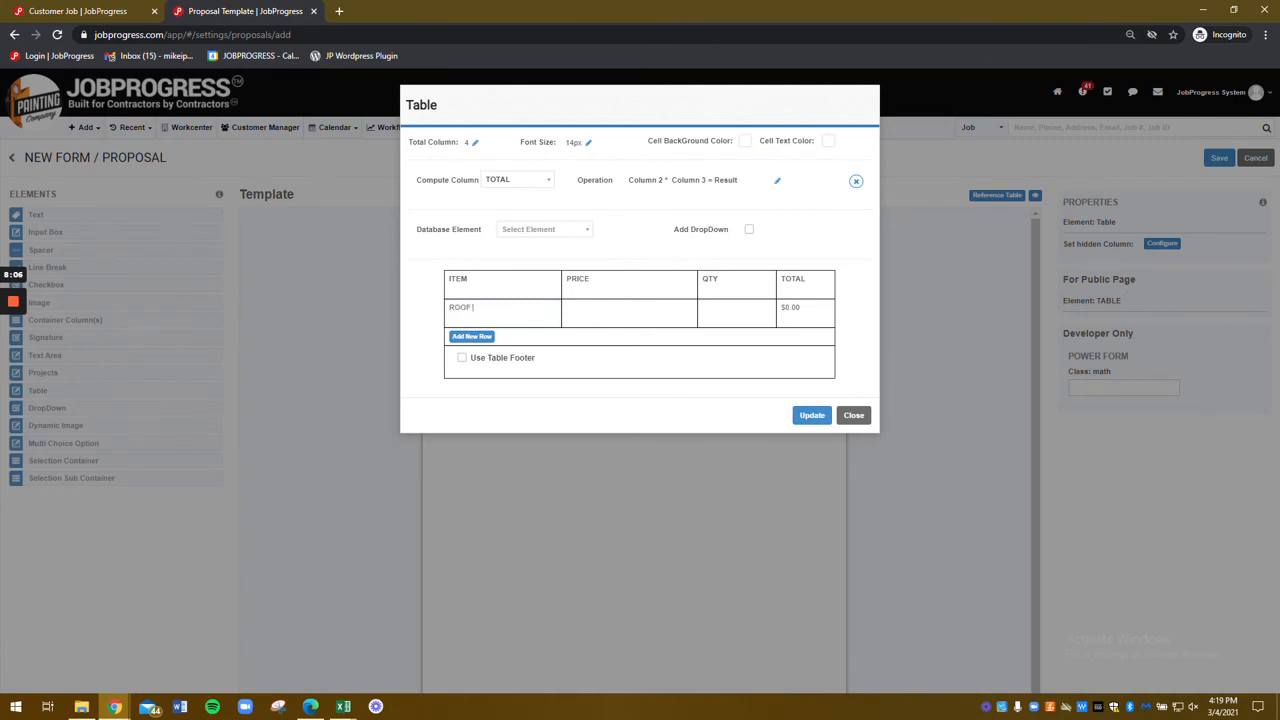
# Step: Enter ROOF SYSTEM with price 500 and quantity 20 in the first row
pyautogui.write('ROOF SYSTEM')
pyautogui.press('Tab')
pyautogui.write('500')
pyautogui.press('Tab')
pyautogui.write('20')
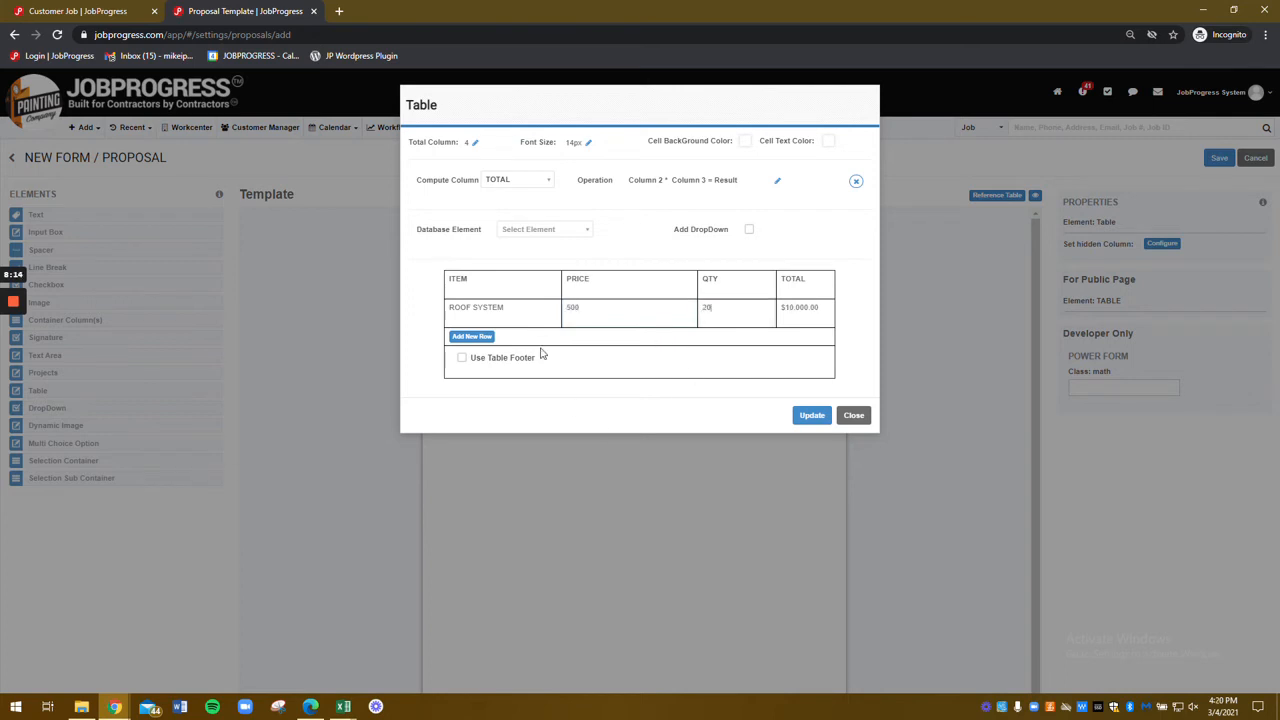
# Step: Add a second row for SIDING with price 350 and quantity 15
pyautogui.click(471, 336)
pyautogui.write('SID')
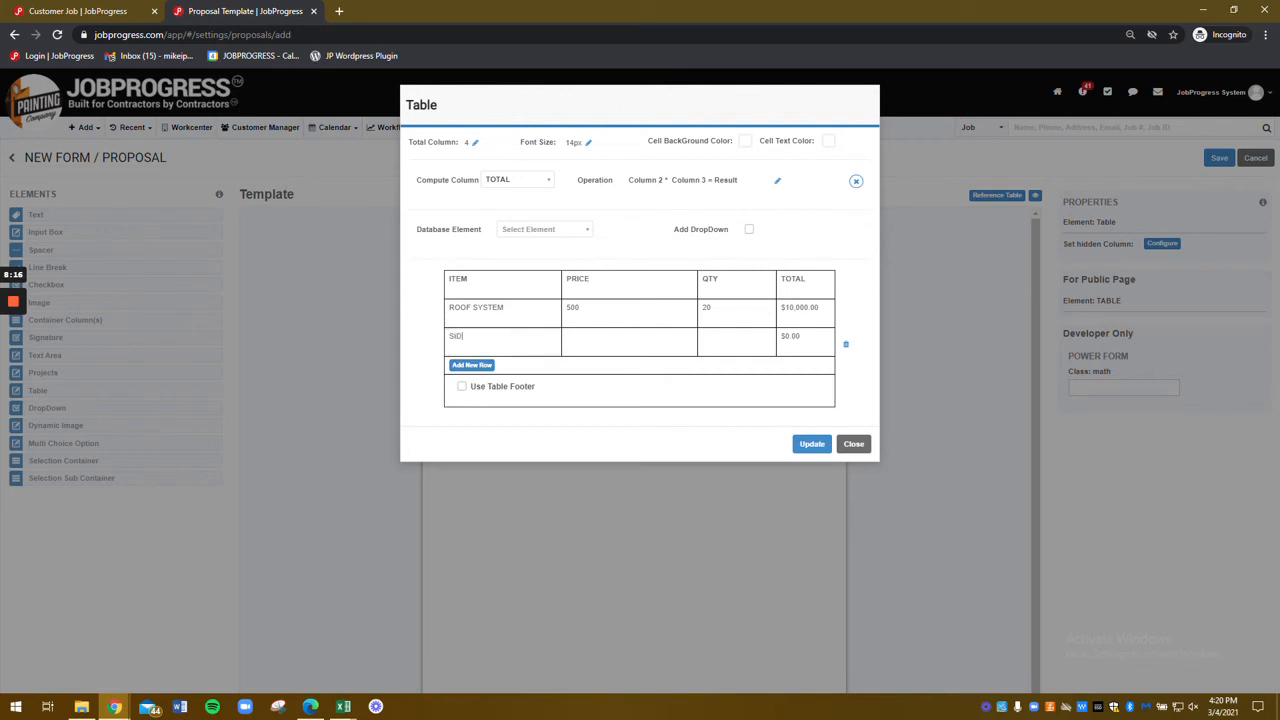
pyautogui.write('ING')
pyautogui.press('Tab')
pyautogui.write('350')
pyautogui.press('Tab')
pyautogui.write('15')
# Step: Leave an empty third row, with the item dropdown left off
pyautogui.click(472, 365)
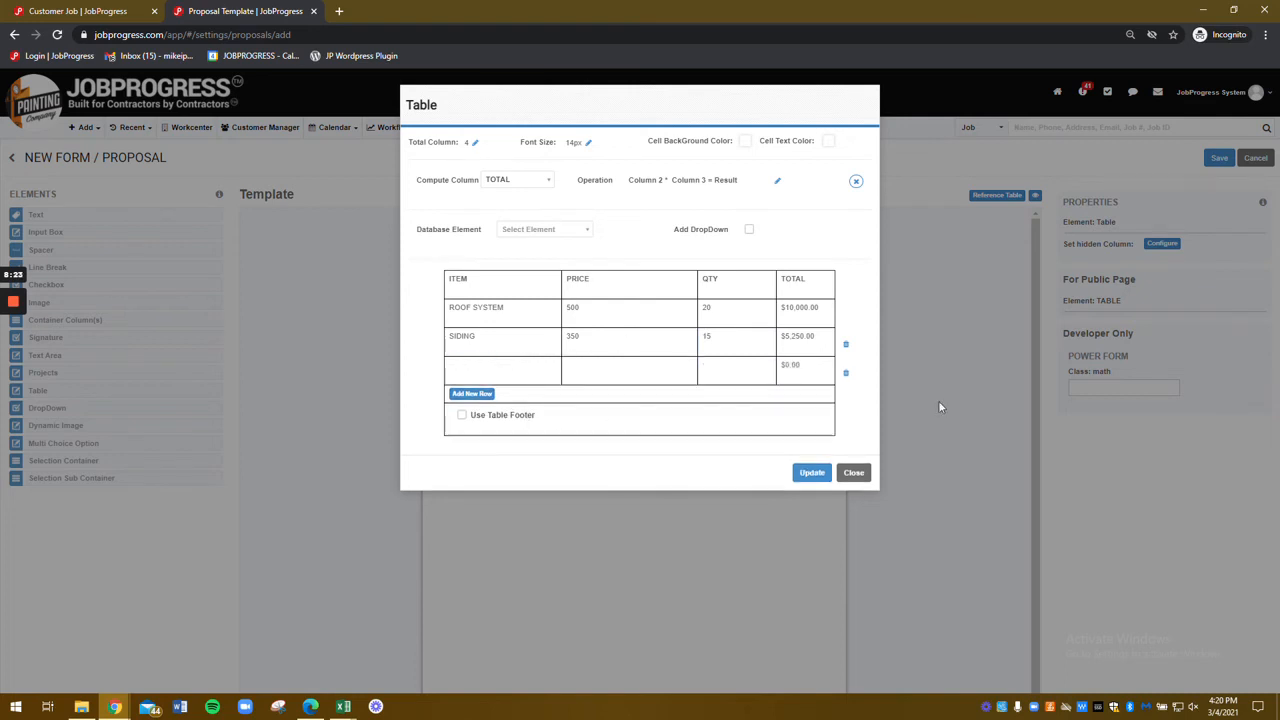
pyautogui.click(846, 376)
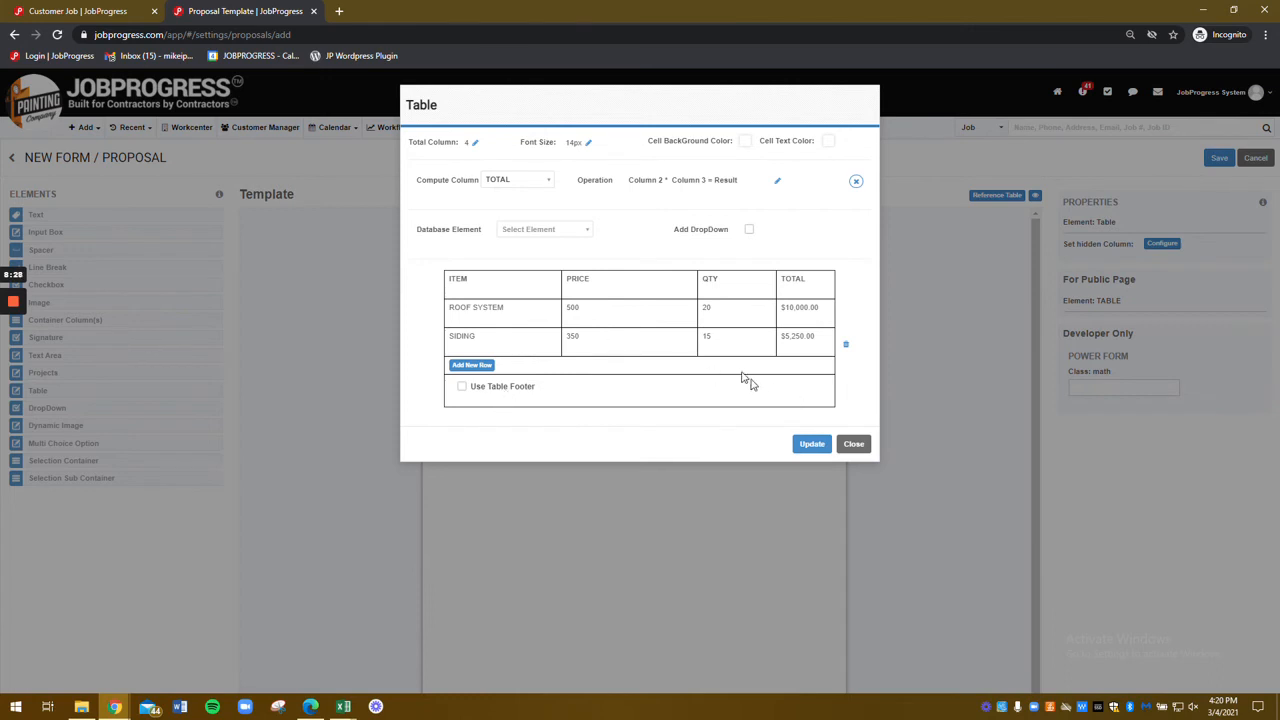
pyautogui.click(487, 368)
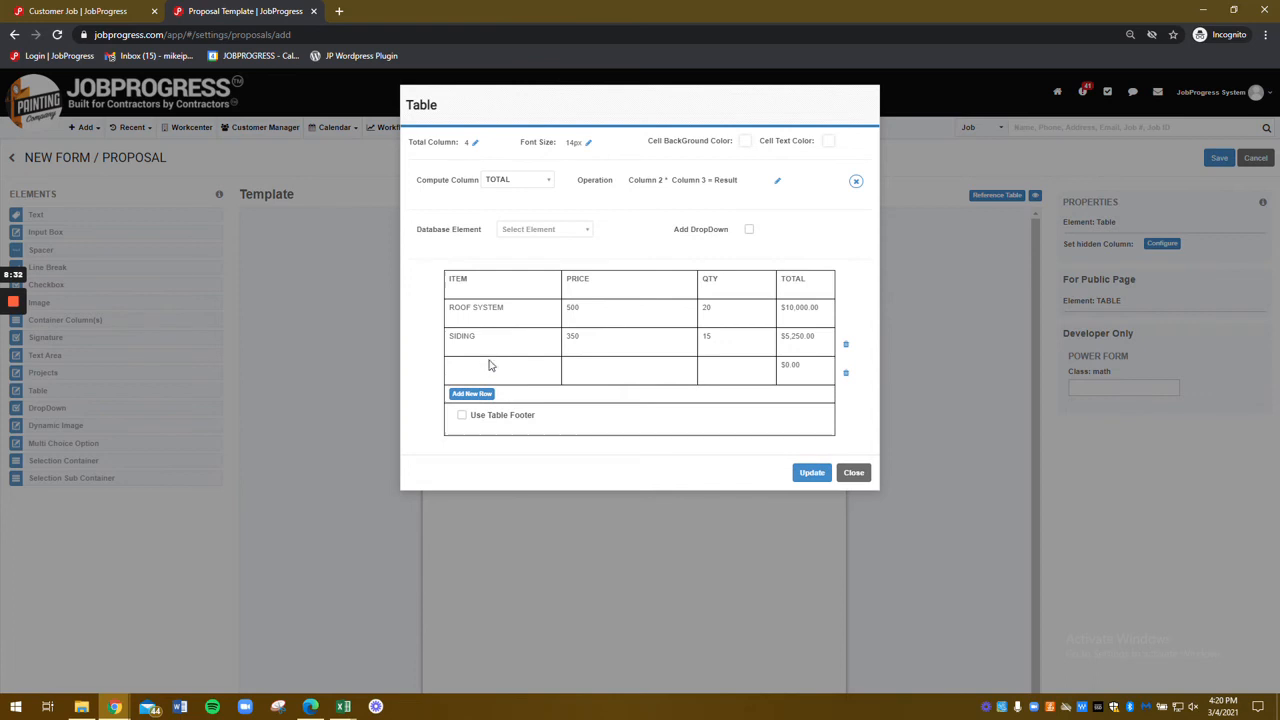
pyautogui.click(749, 231)
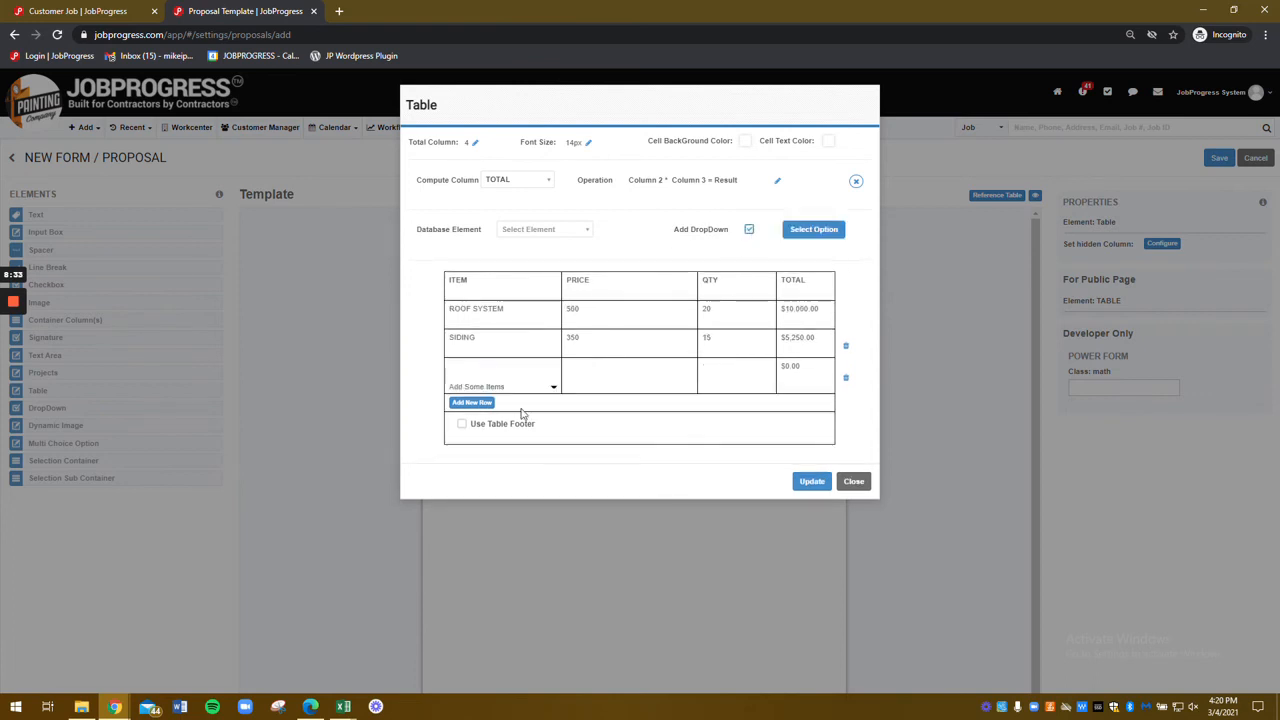
pyautogui.click(748, 232)
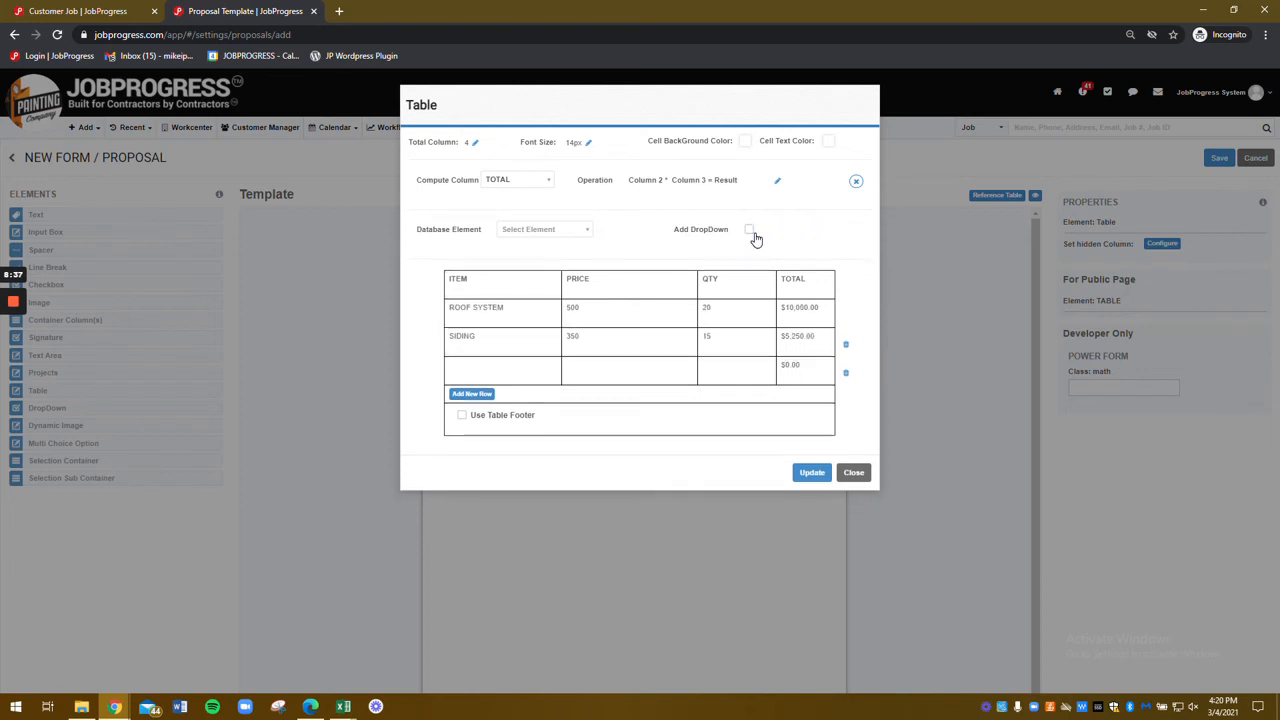
# Step: Enable the table footer with a SUBTOTAL row that sums the TOTAL column
pyautogui.click(503, 414)
pyautogui.click(497, 498)
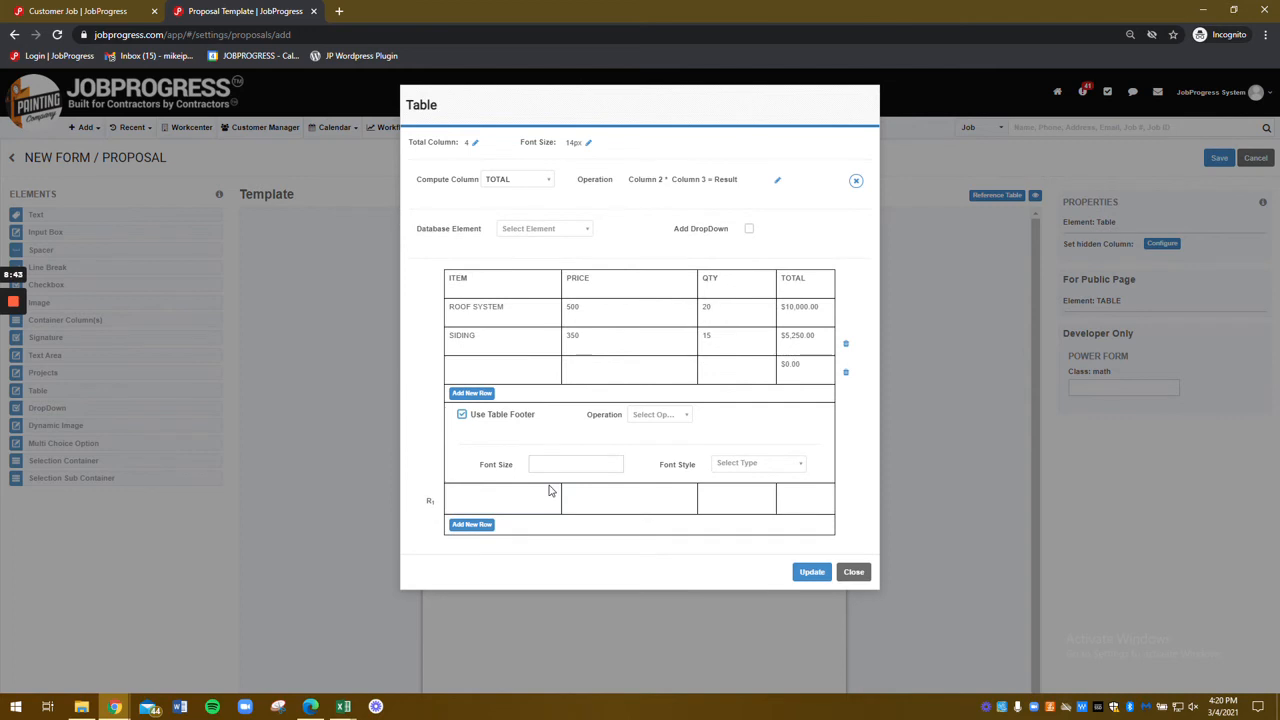
pyautogui.write('SUBTOTA')
pyautogui.press('Tab')
pyautogui.press('Tab')
pyautogui.press('Tab')
pyautogui.click(663, 416)
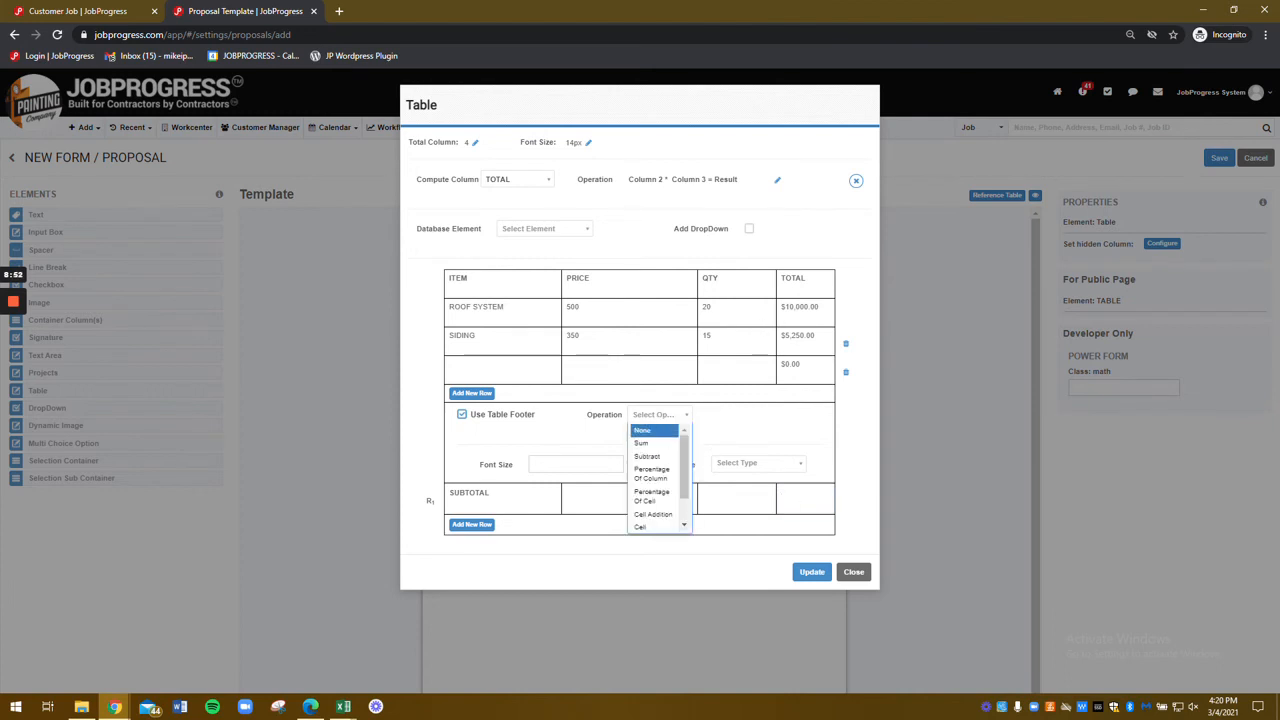
pyautogui.click(652, 447)
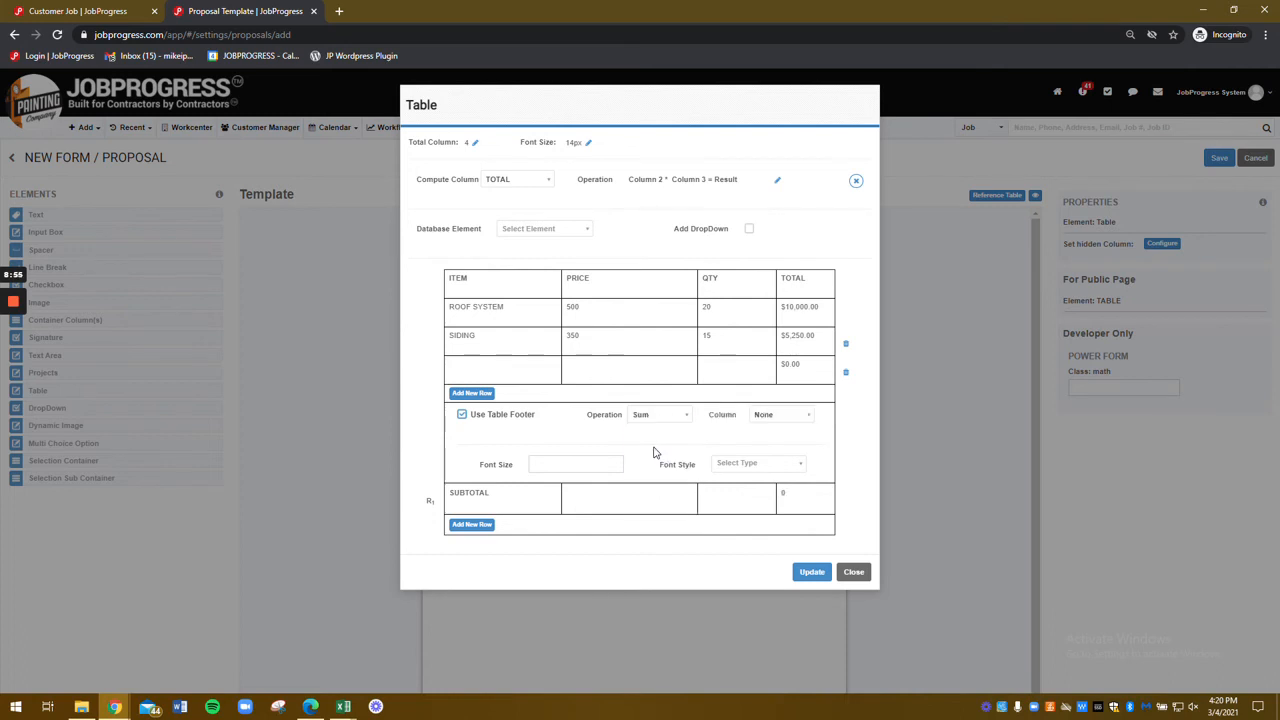
pyautogui.click(770, 416)
pyautogui.click(766, 484)
# Step: Add a second footer row for the tax and begin choosing its calculation
pyautogui.click(465, 527)
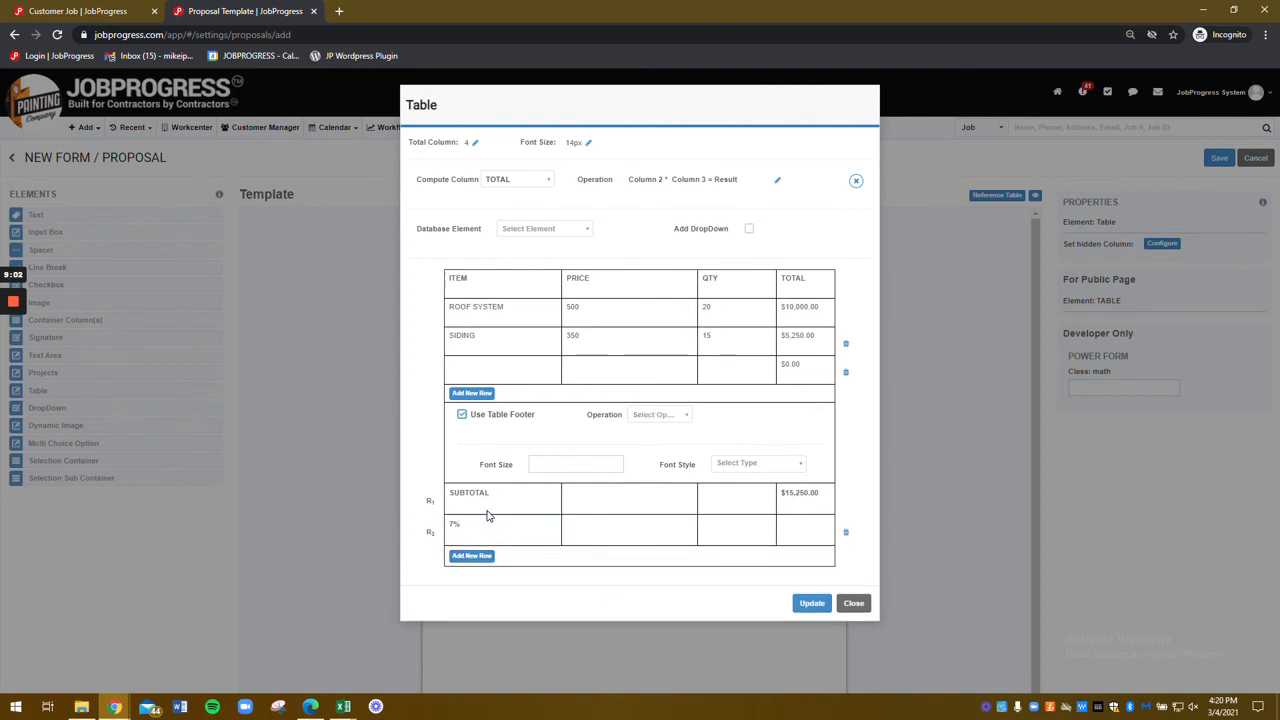
pyautogui.click(798, 527)
pyautogui.click(672, 418)
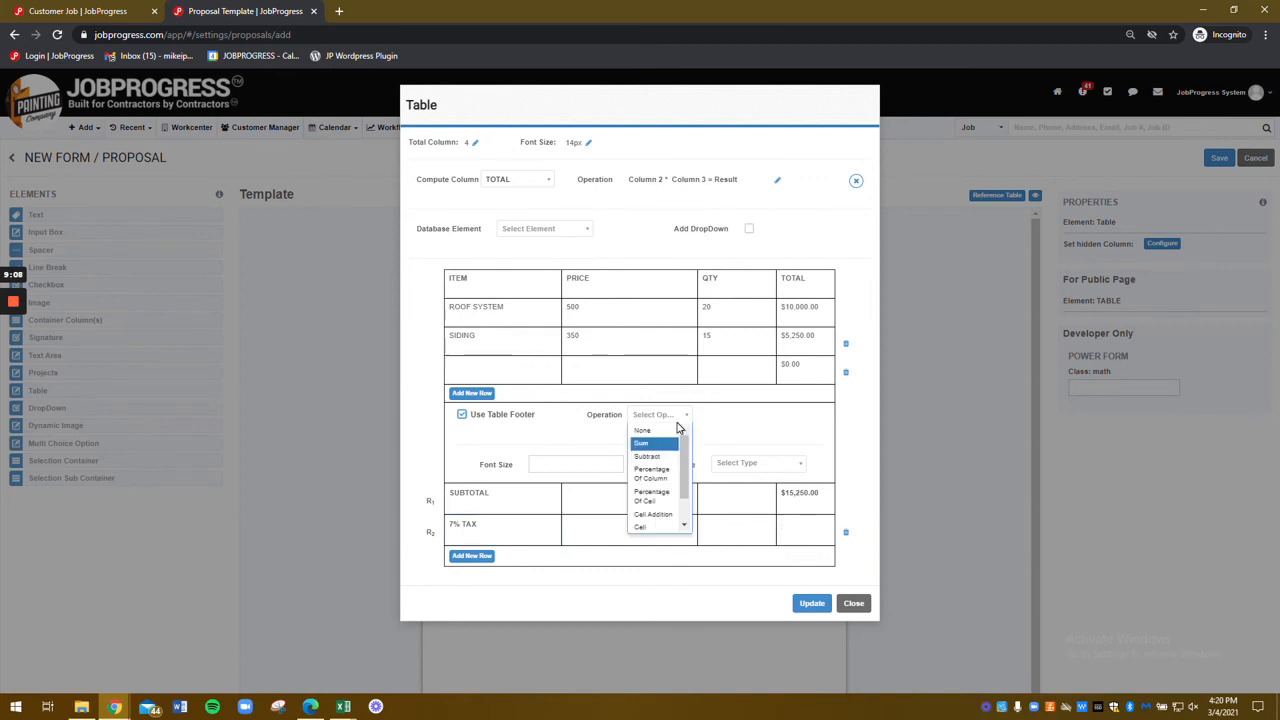
# Step: Set the tax footer row to a percentage calculation based on Cell 4
pyautogui.click(660, 476)
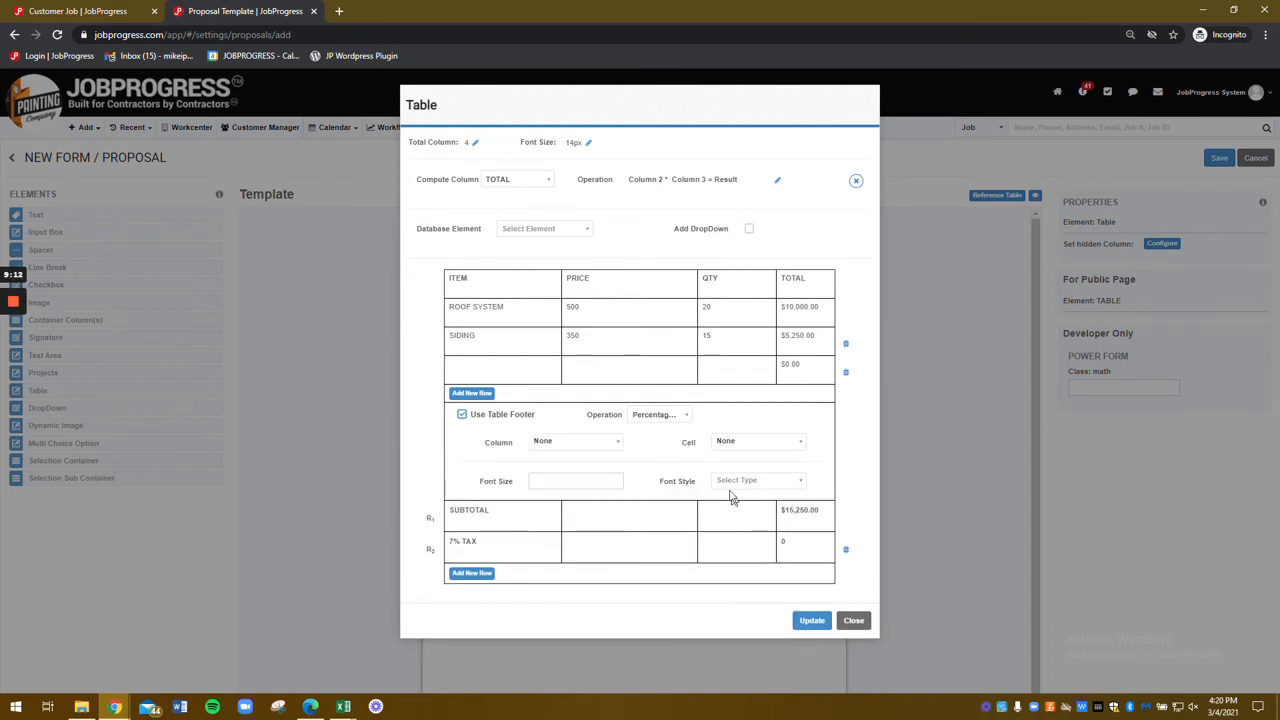
pyautogui.click(593, 442)
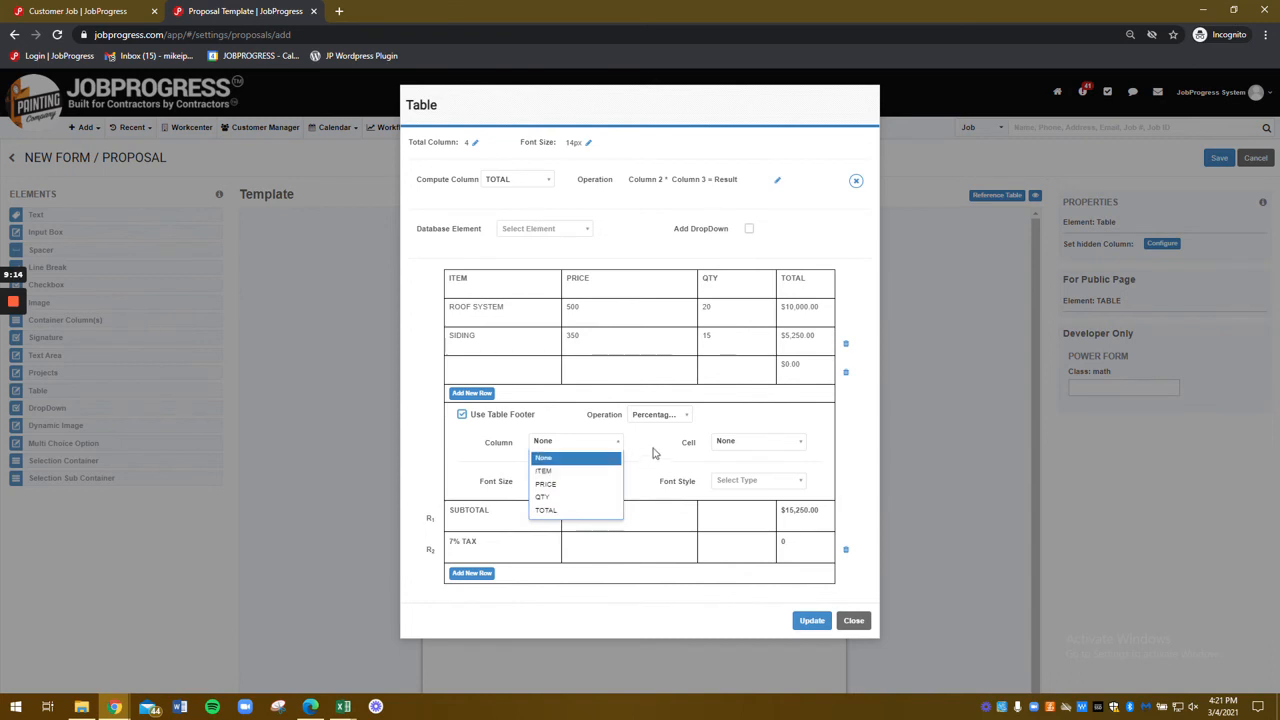
pyautogui.click(652, 453)
pyautogui.click(571, 444)
pyautogui.click(667, 420)
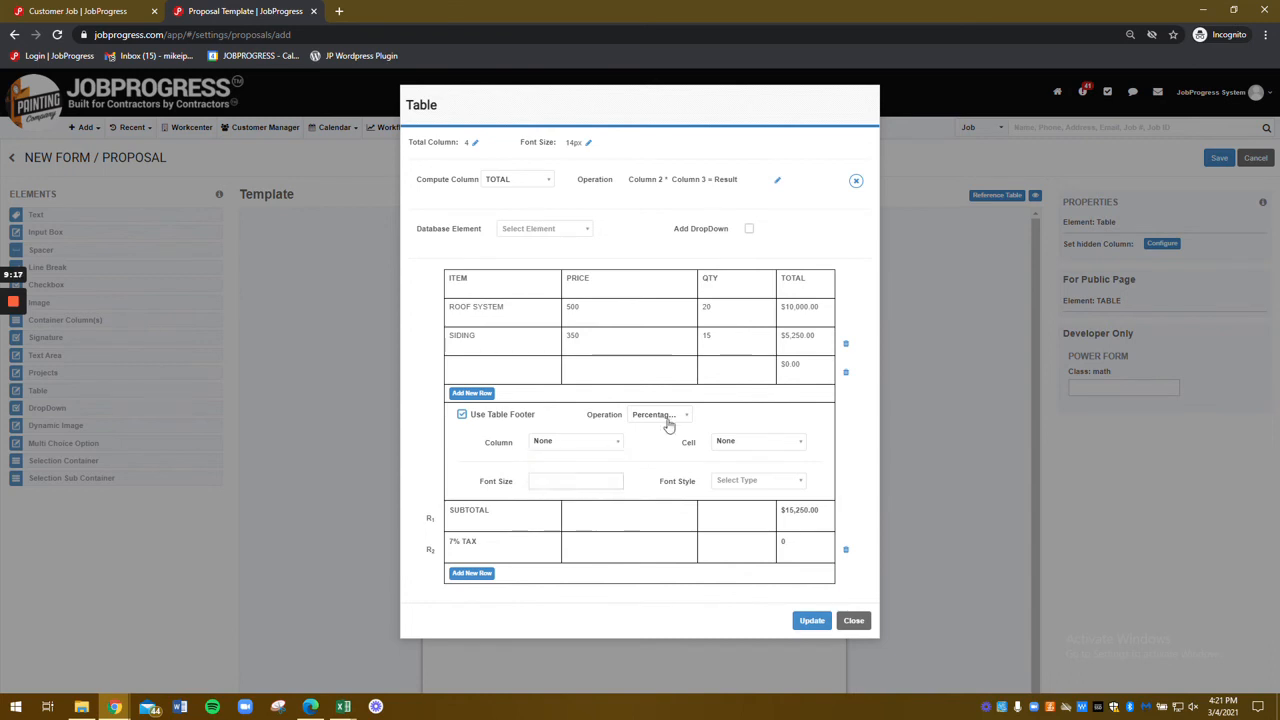
pyautogui.click(665, 416)
pyautogui.click(660, 495)
pyautogui.click(598, 442)
pyautogui.click(602, 513)
pyautogui.click(763, 441)
pyautogui.click(745, 516)
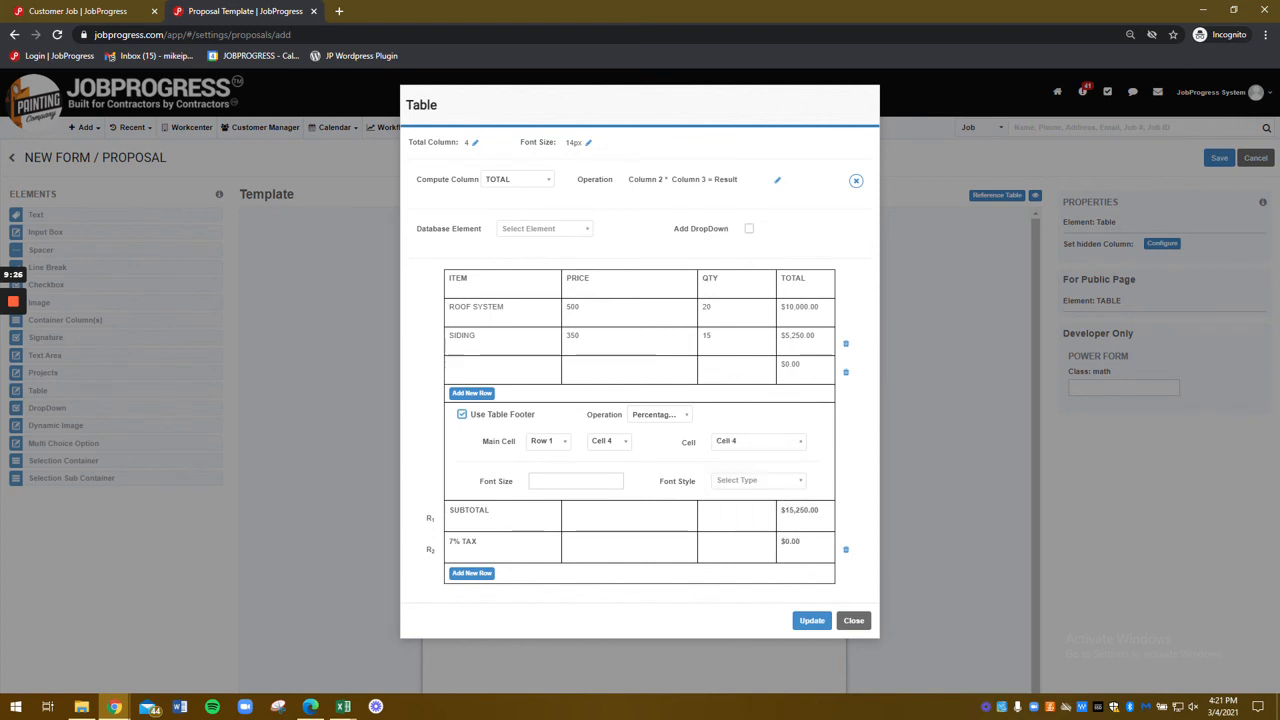
pyautogui.click(811, 513)
# Step: Label the tax row 7 and base its percentage on row 2, Cell 1
pyautogui.click(482, 526)
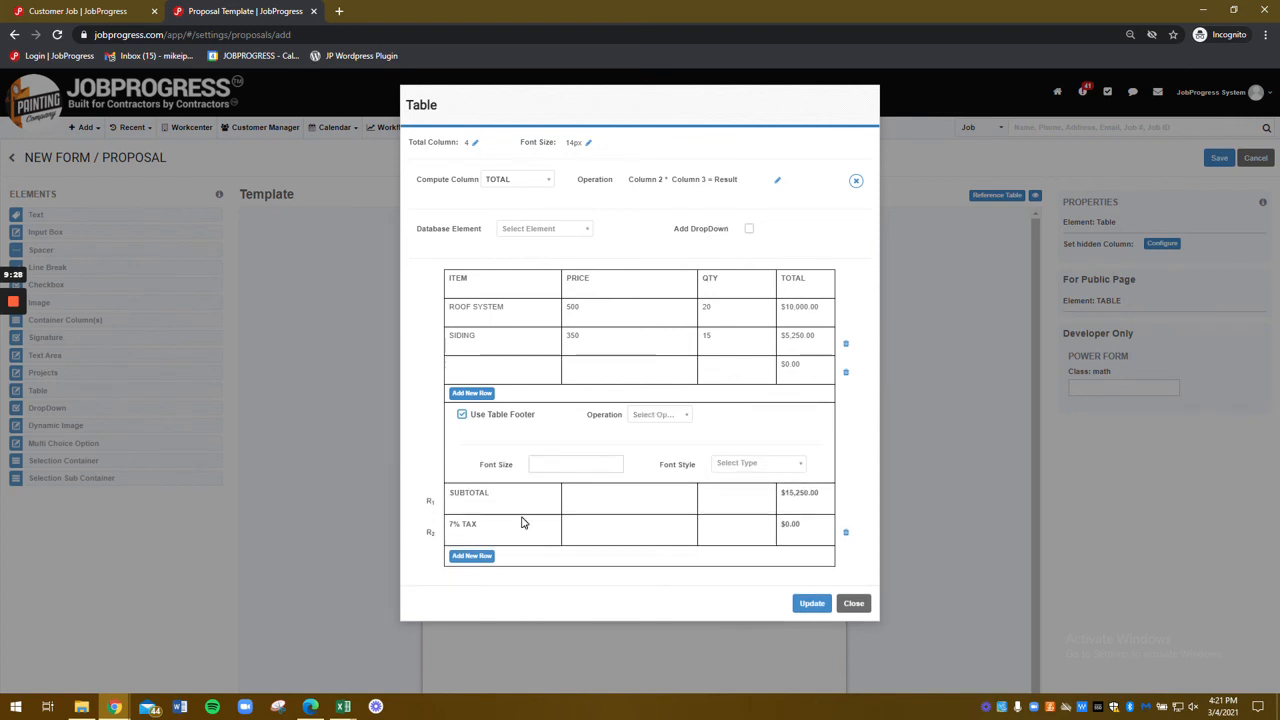
pyautogui.write('7')
pyautogui.click(816, 528)
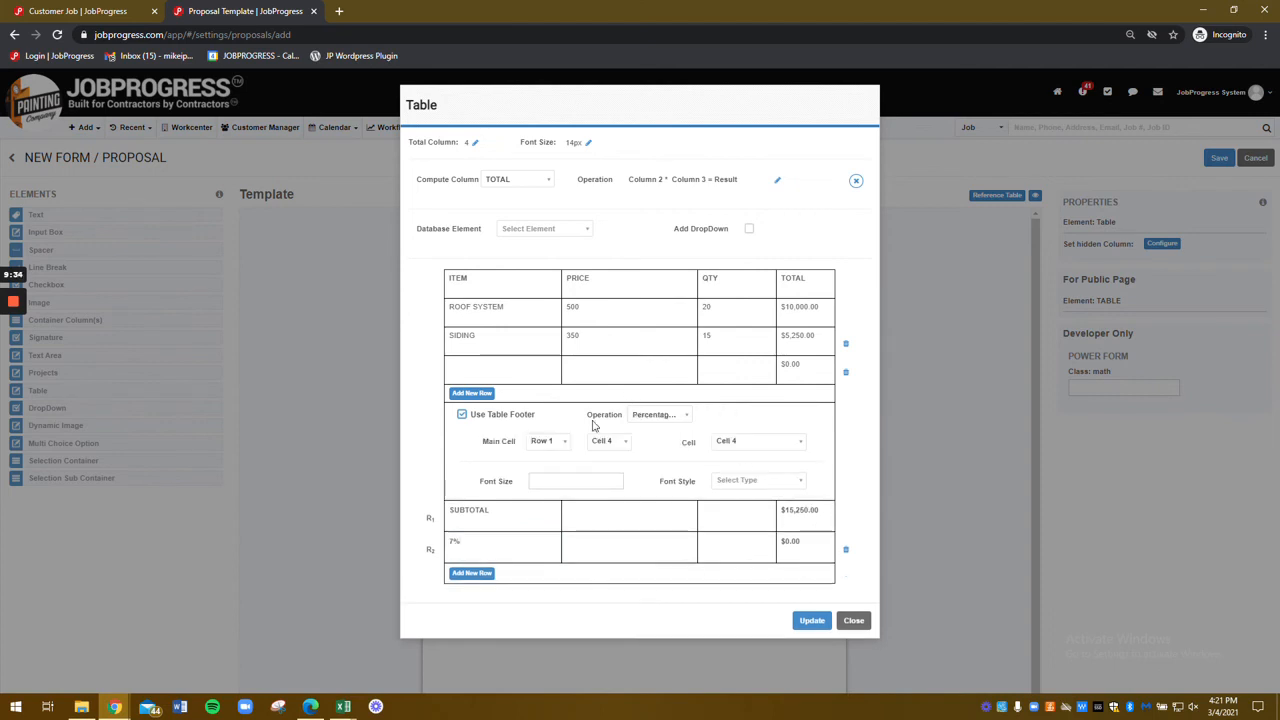
pyautogui.click(564, 447)
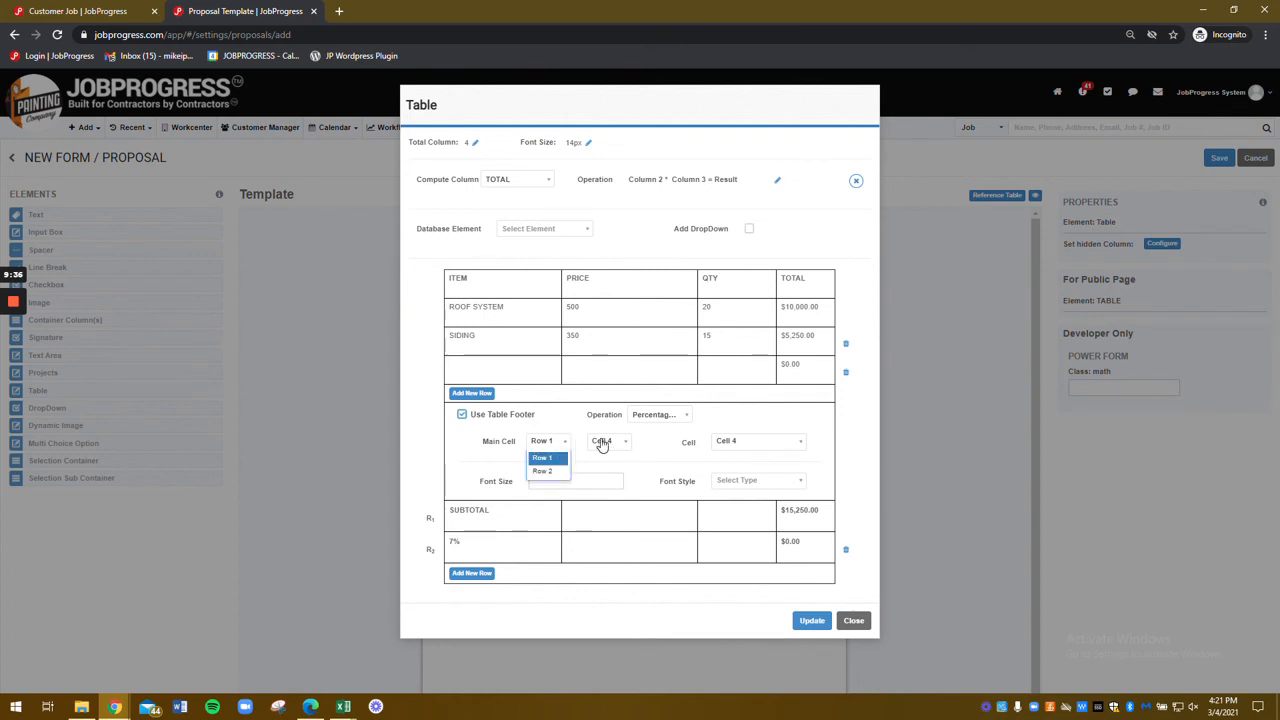
pyautogui.click(543, 471)
pyautogui.click(607, 442)
pyautogui.click(602, 459)
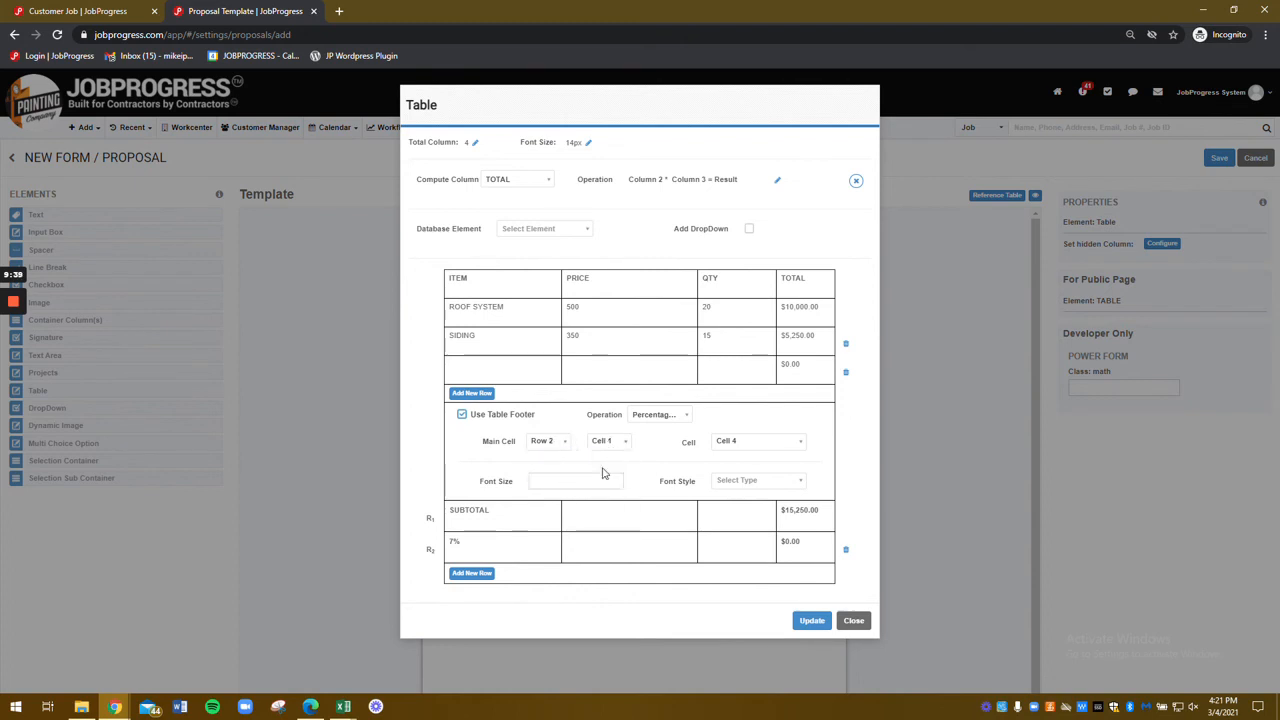
# Step: Keep SUBTOTAL summing TOTAL, delete the 7% tax and empty footer rows, and apply
pyautogui.click(801, 515)
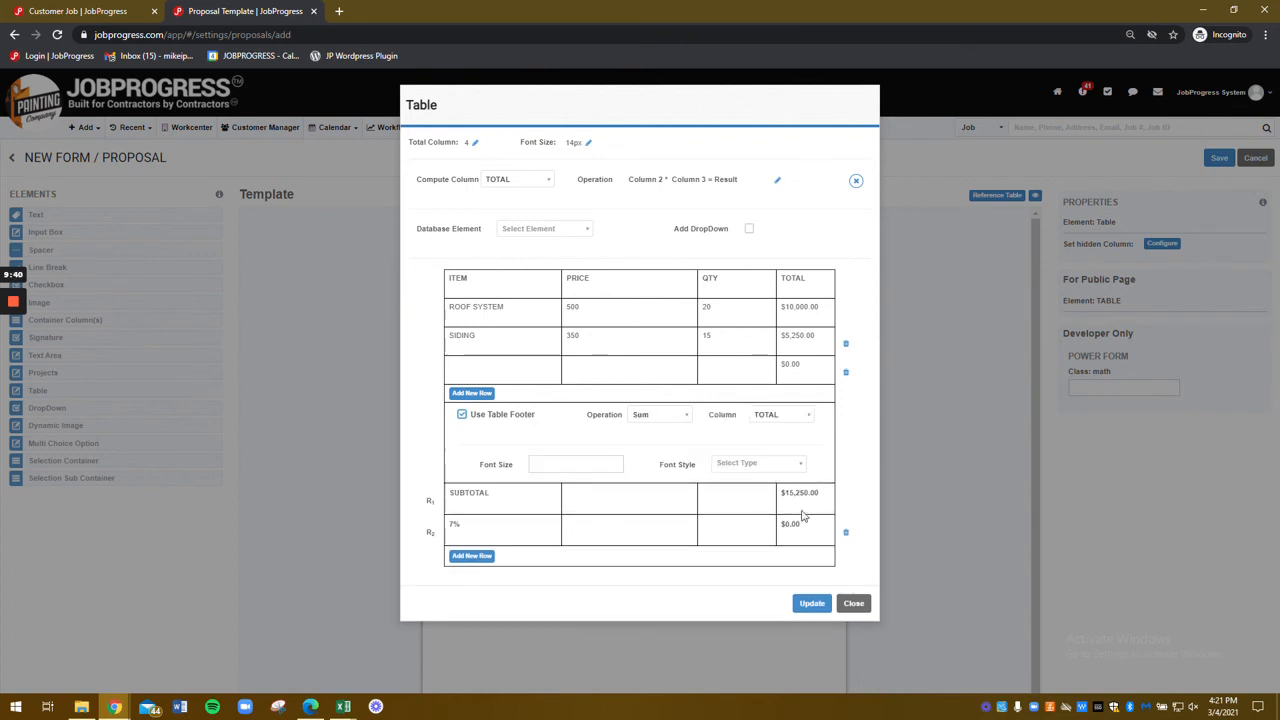
pyautogui.click(766, 427)
pyautogui.click(720, 434)
pyautogui.click(472, 556)
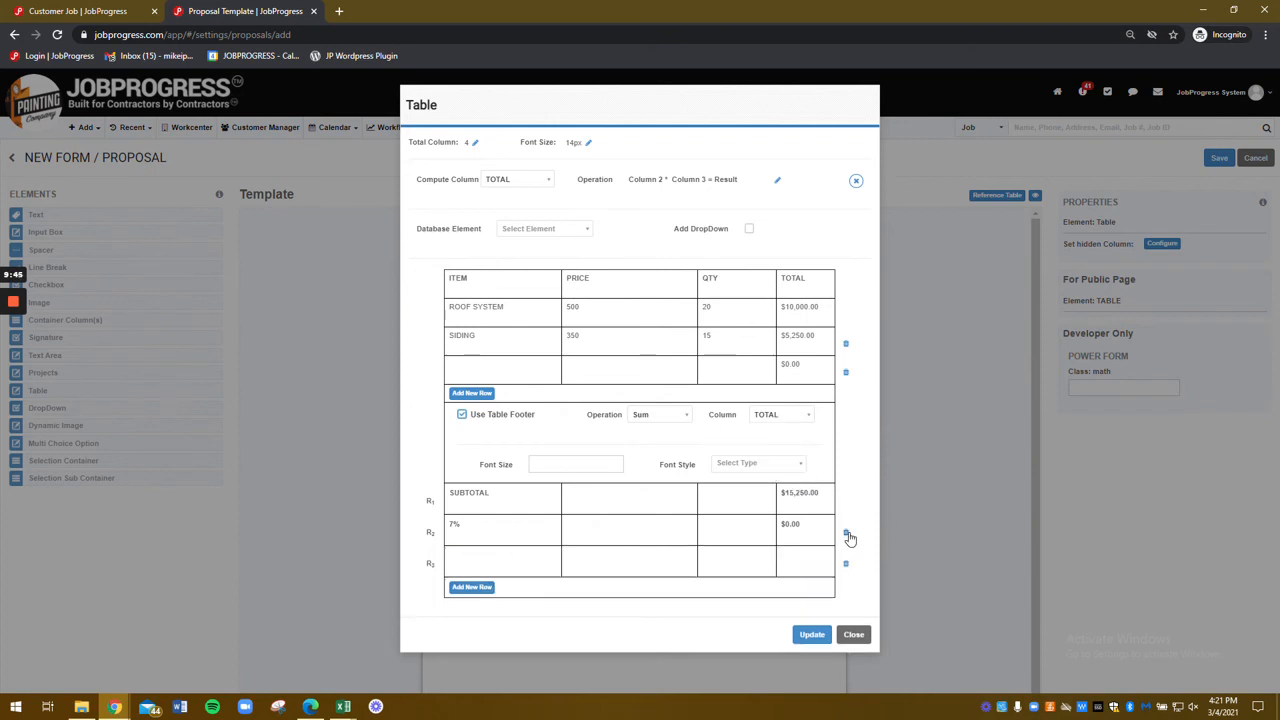
pyautogui.click(846, 533)
pyautogui.click(497, 531)
pyautogui.doubleClick(469, 492)
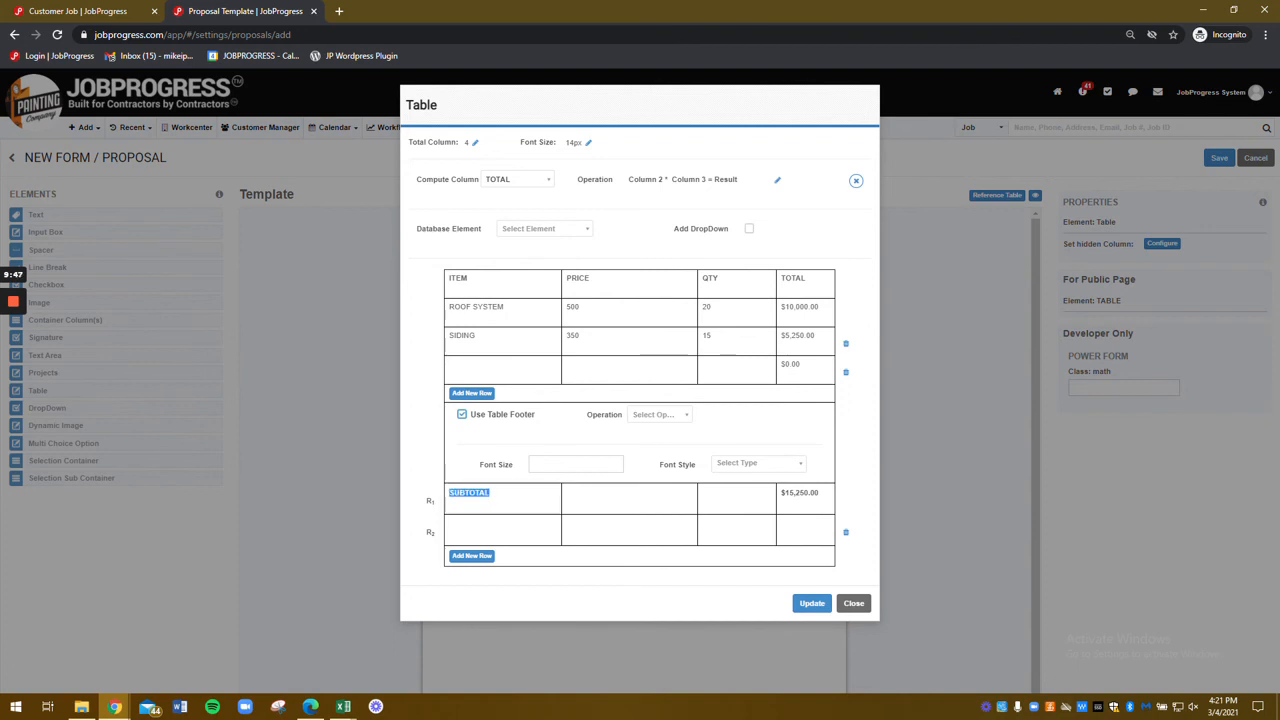
pyautogui.click(846, 537)
pyautogui.click(846, 534)
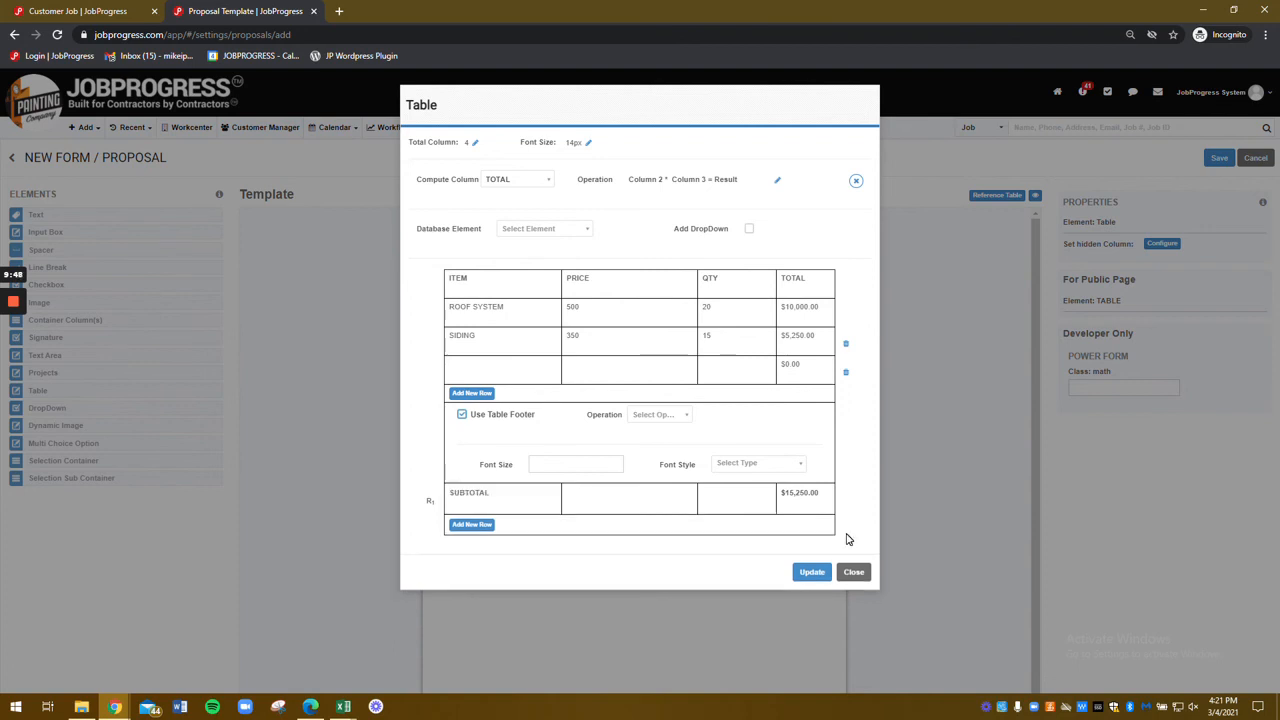
pyautogui.click(812, 572)
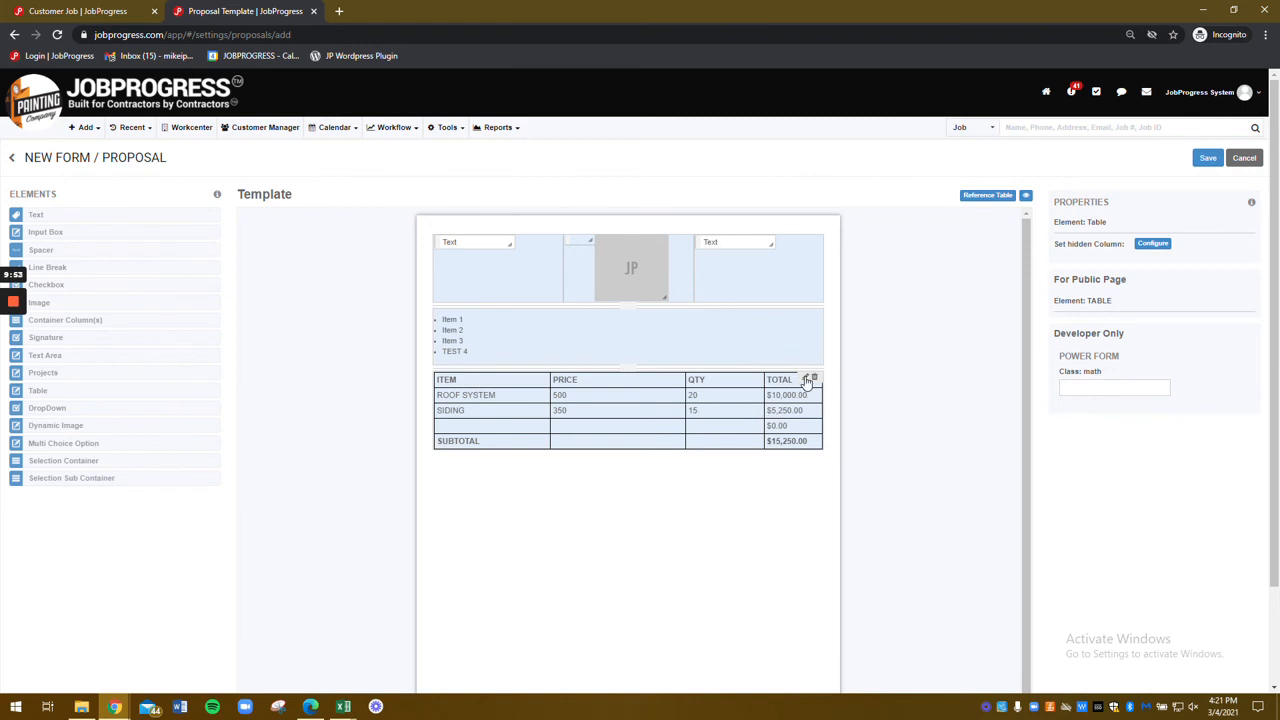
# Step: Increase the table to 5 columns, head the fifth column YES | NO, and apply
pyautogui.click(805, 380)
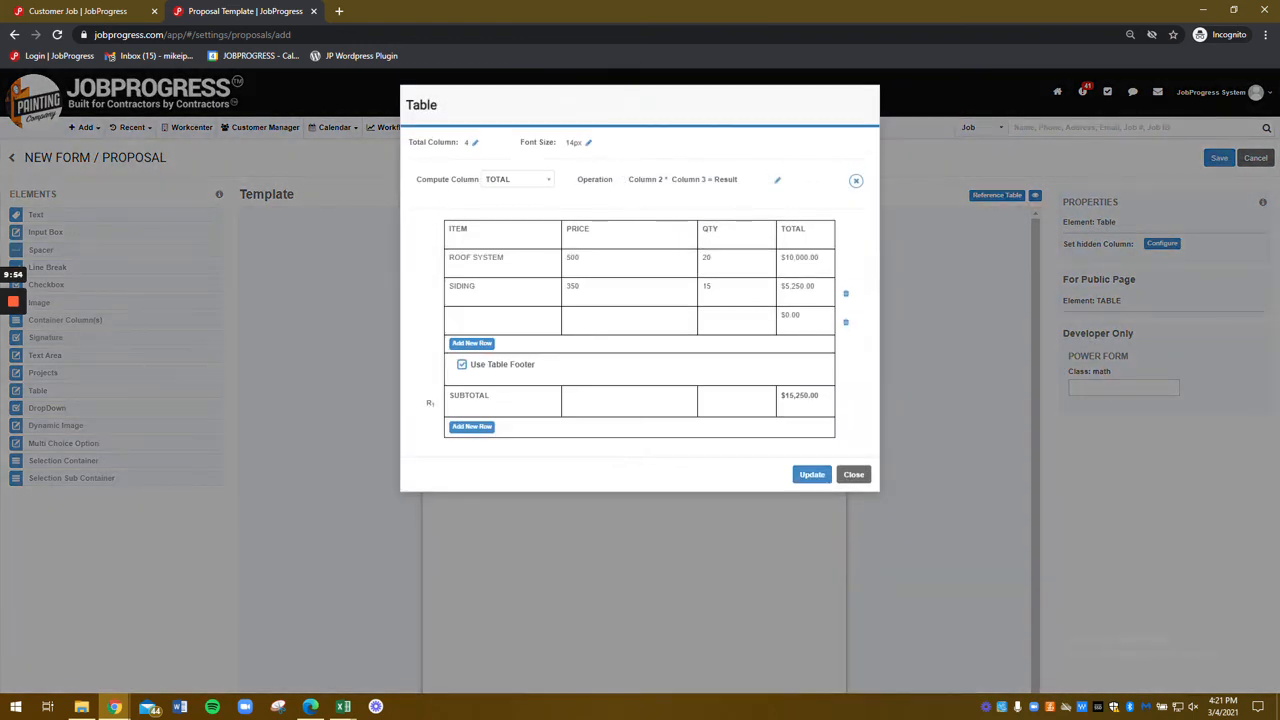
pyautogui.click(474, 144)
pyautogui.write('5')
pyautogui.click(494, 142)
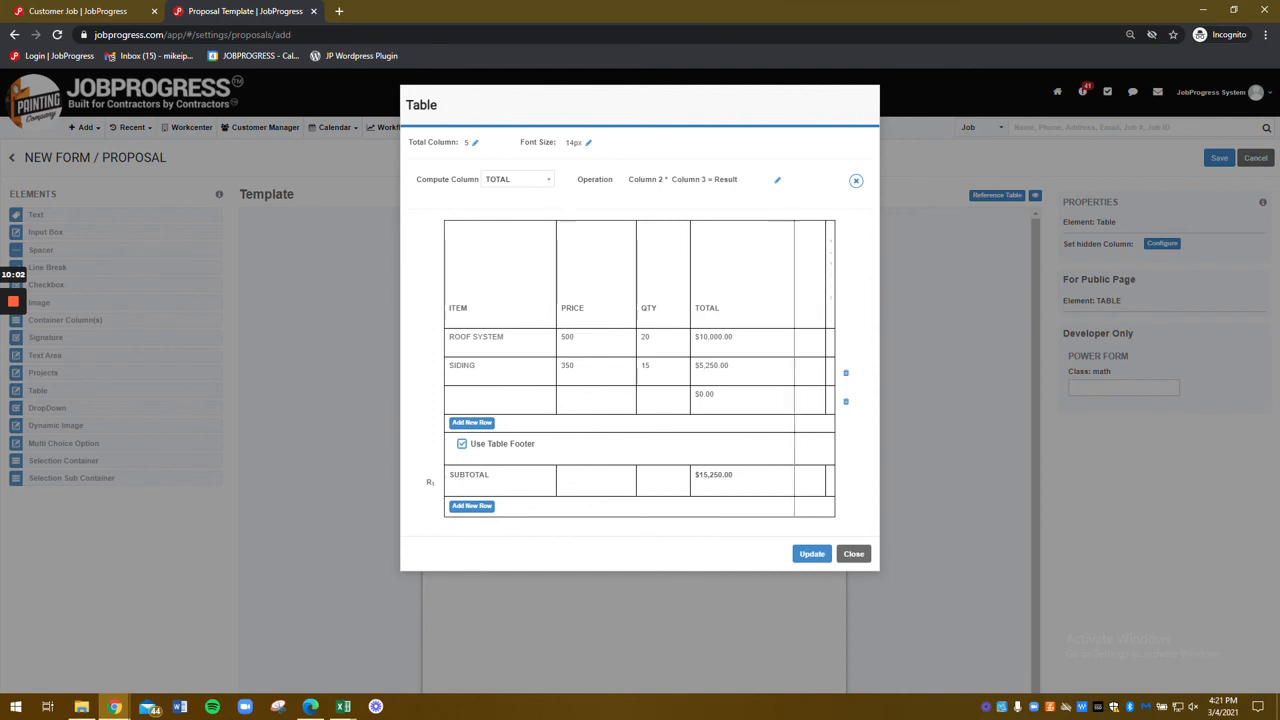
pyautogui.click(818, 262)
pyautogui.moveTo(806, 278); pyautogui.dragTo(769, 279)
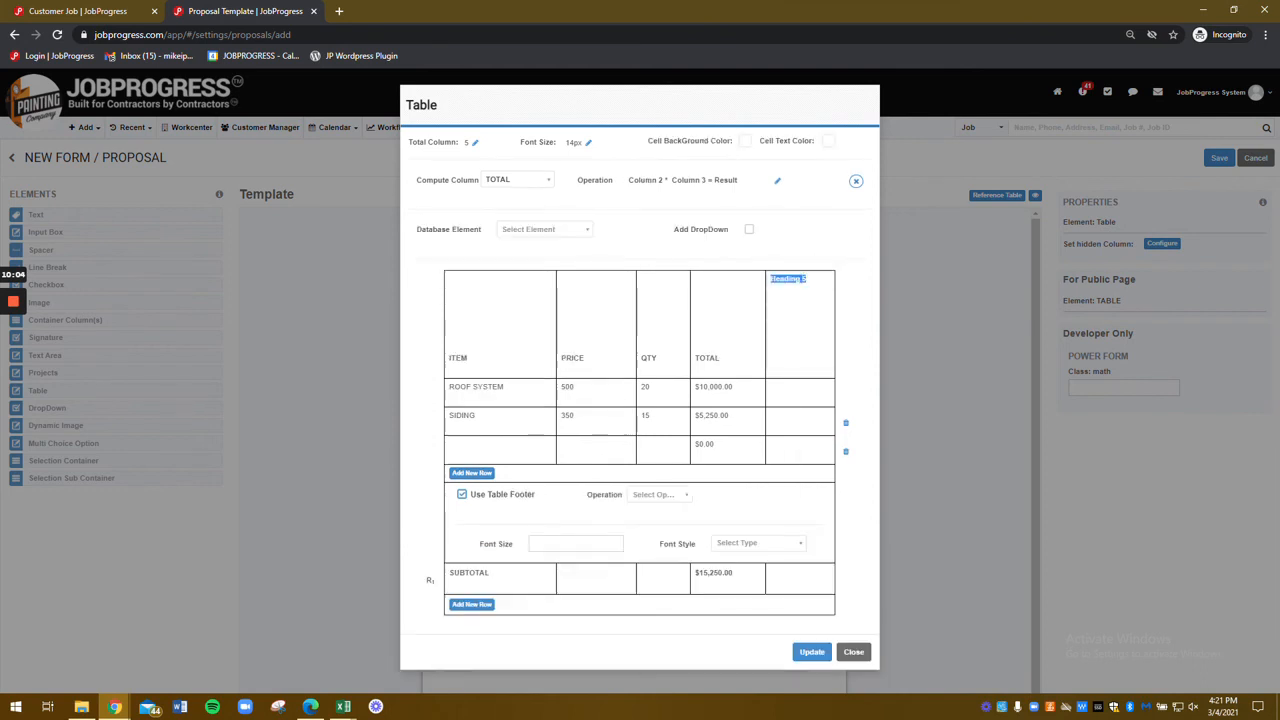
pyautogui.write('YES | NO')
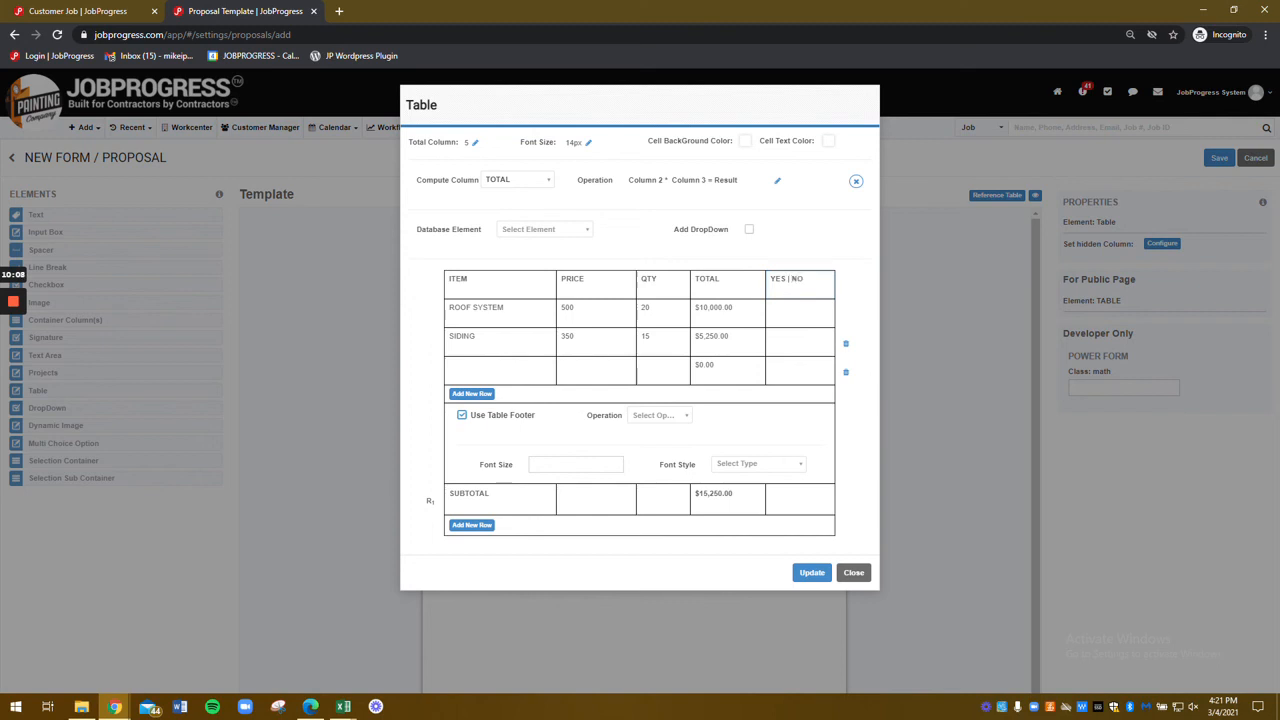
pyautogui.click(790, 340)
pyautogui.click(811, 574)
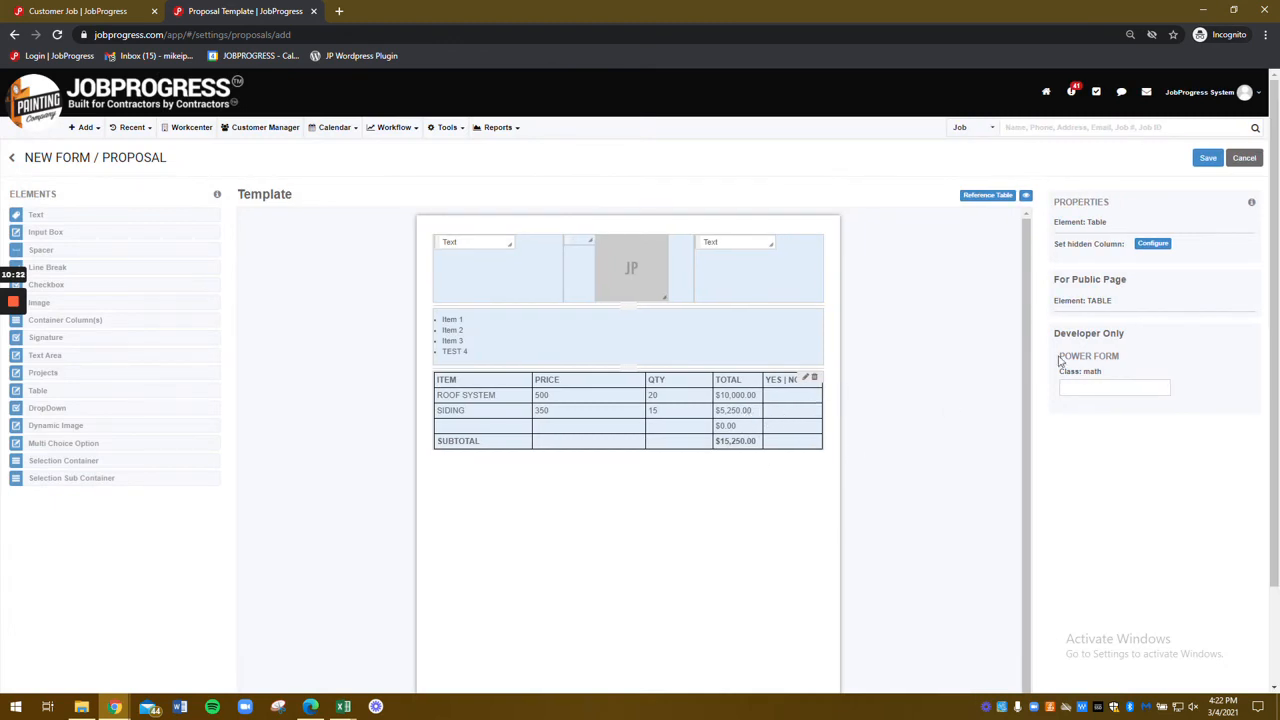
# Step: Set YES | NO as the yes/no toggle controlling TOTAL, and enable Customer Input
pyautogui.click(1156, 244)
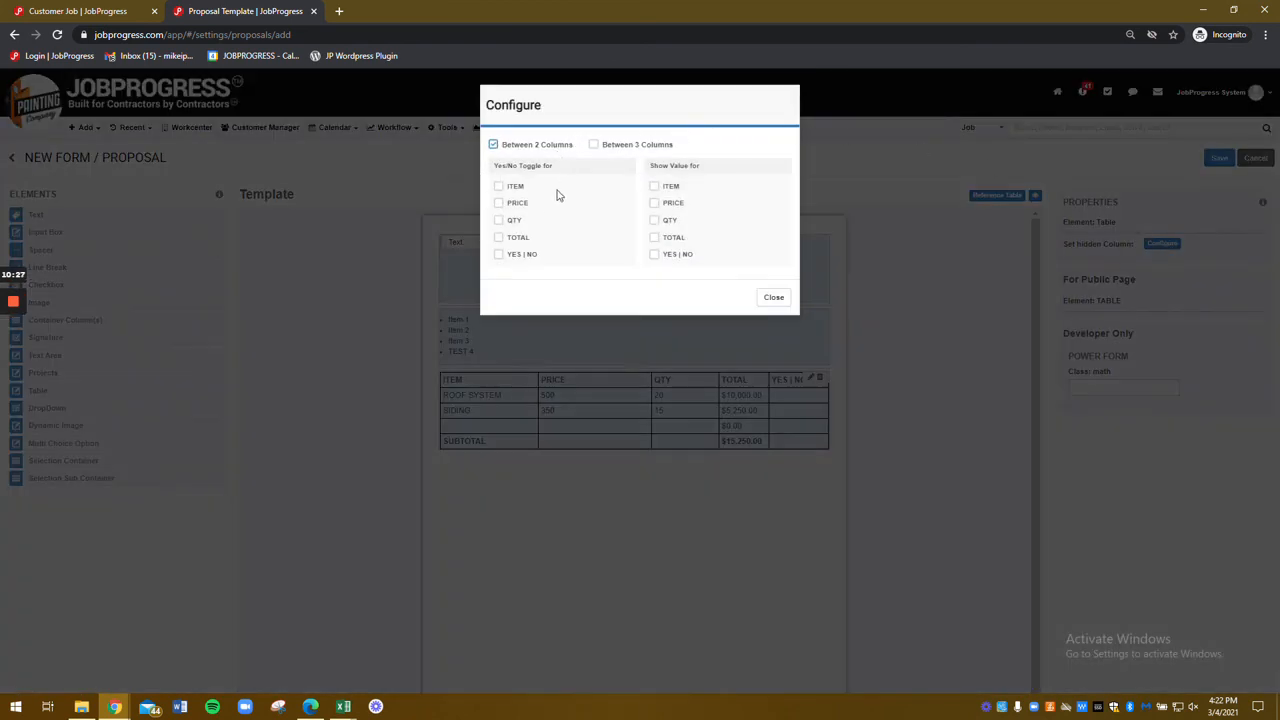
pyautogui.click(513, 238)
pyautogui.click(686, 256)
pyautogui.click(512, 254)
pyautogui.click(659, 239)
pyautogui.click(667, 297)
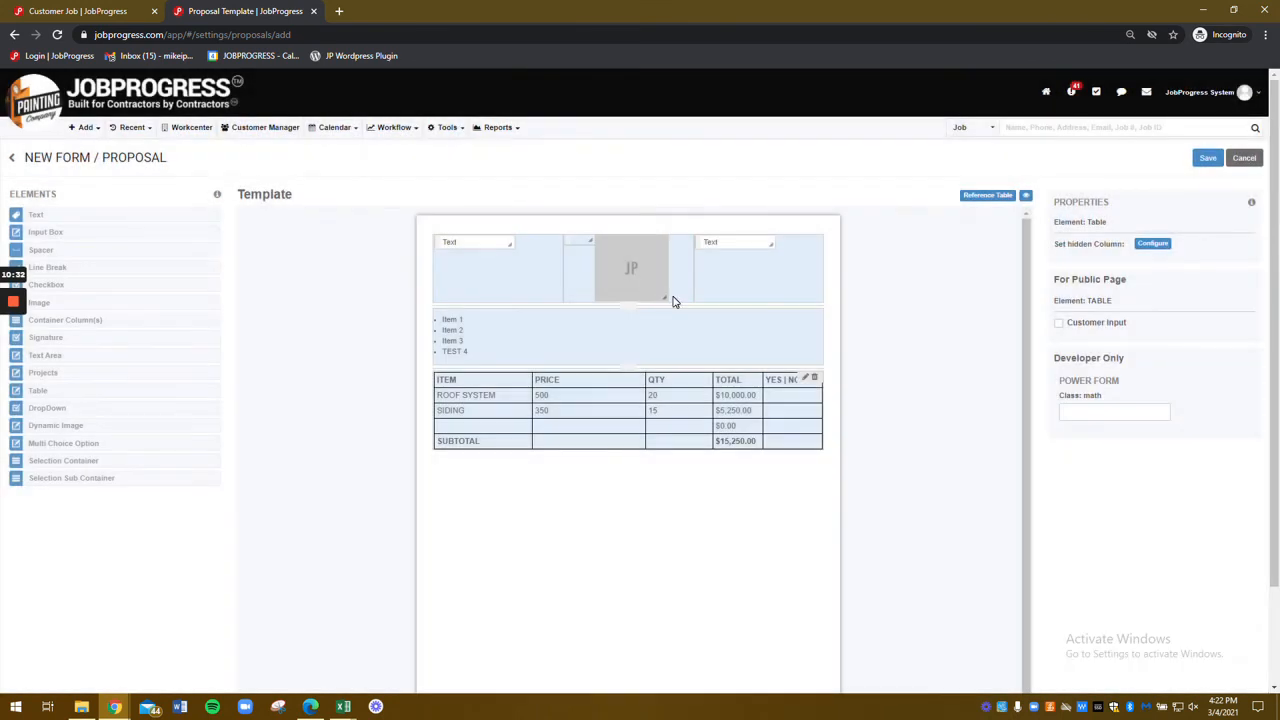
pyautogui.click(1075, 327)
pyautogui.scroll(-1, 756, 451)
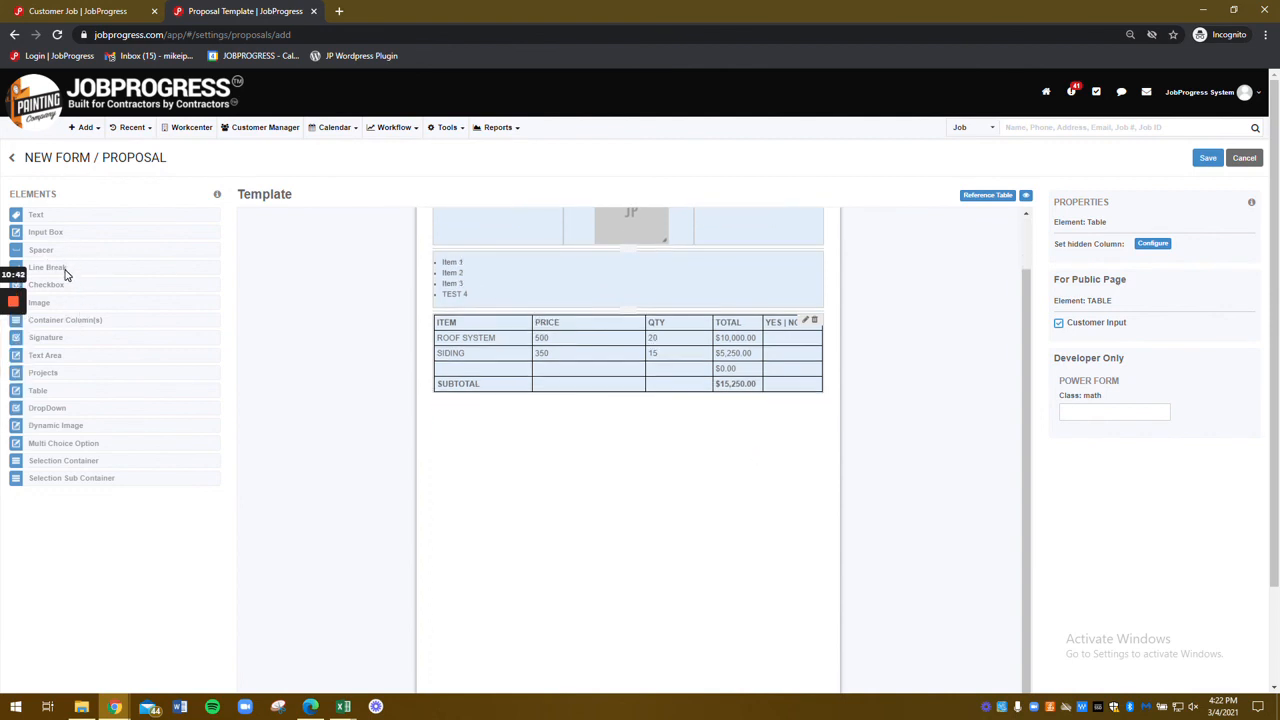
# Step: Add line breaks, a two-column container, two signature blocks and a spacer below the table
pyautogui.moveTo(65, 272); pyautogui.dragTo(449, 459)
pyautogui.moveTo(51, 269); pyautogui.dragTo(504, 487)
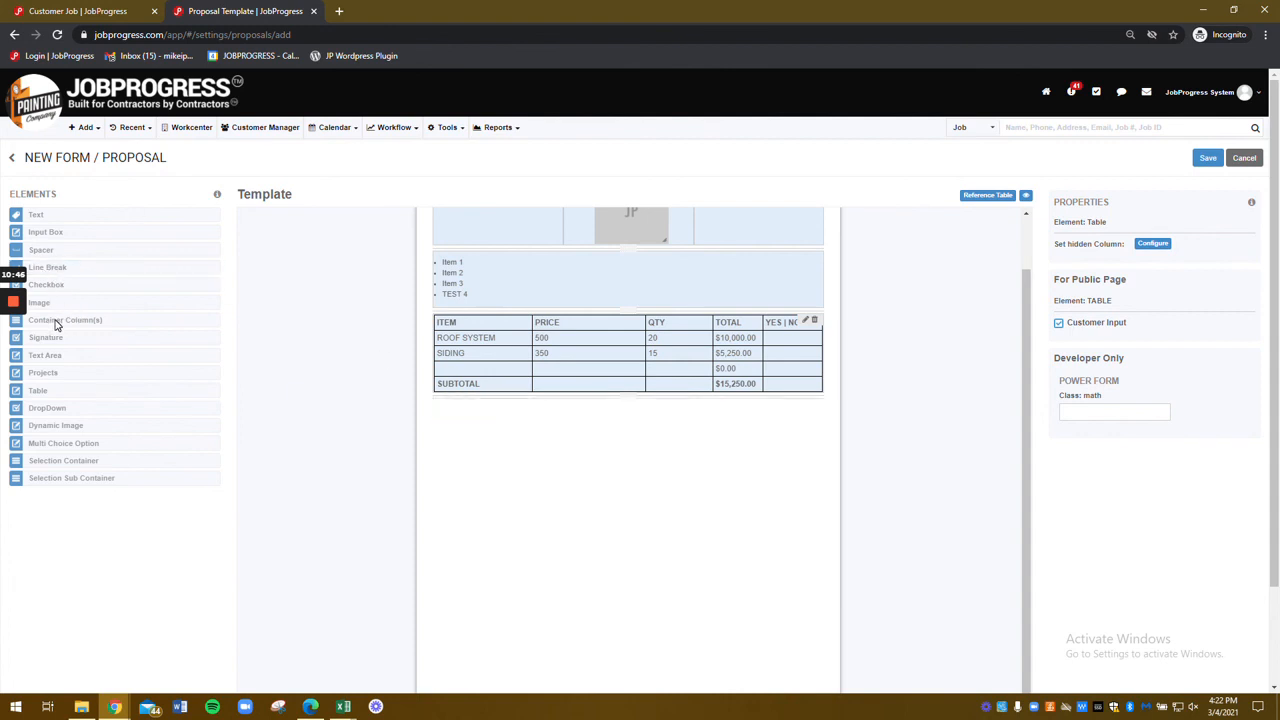
pyautogui.moveTo(56, 322); pyautogui.dragTo(634, 423)
pyautogui.click(632, 406)
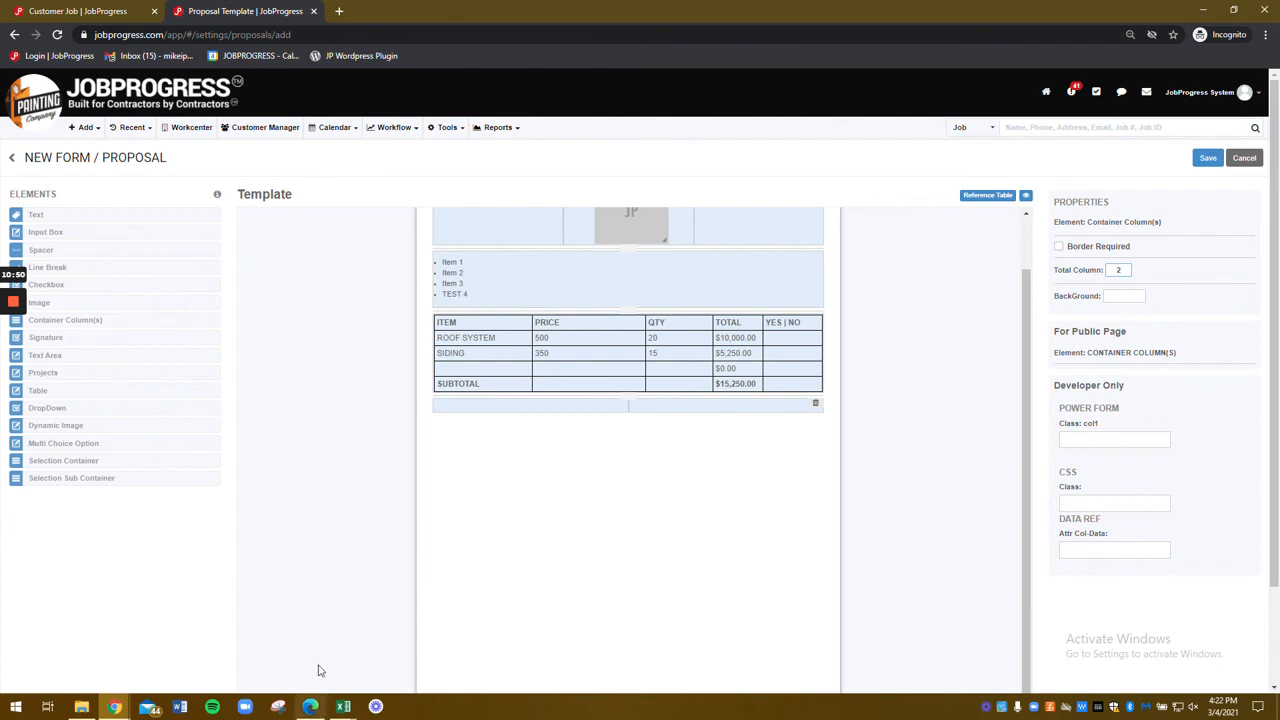
pyautogui.moveTo(60, 345)
pyautogui.mouseDown()
pyautogui.moveTo(44, 346)
pyautogui.moveTo(418, 456)
pyautogui.moveTo(405, 408)
pyautogui.moveTo(445, 412)
pyautogui.mouseUp()
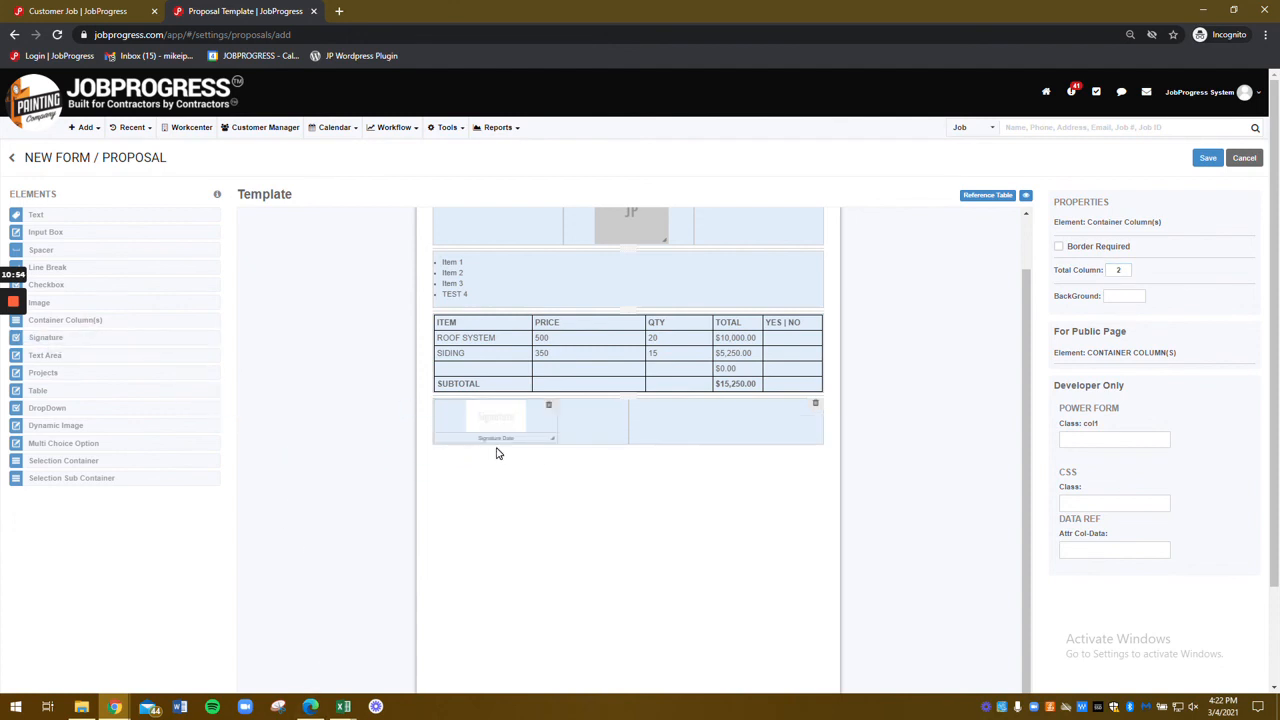
pyautogui.moveTo(48, 338)
pyautogui.mouseDown()
pyautogui.moveTo(590, 503)
pyautogui.moveTo(663, 429)
pyautogui.moveTo(700, 436)
pyautogui.mouseUp()
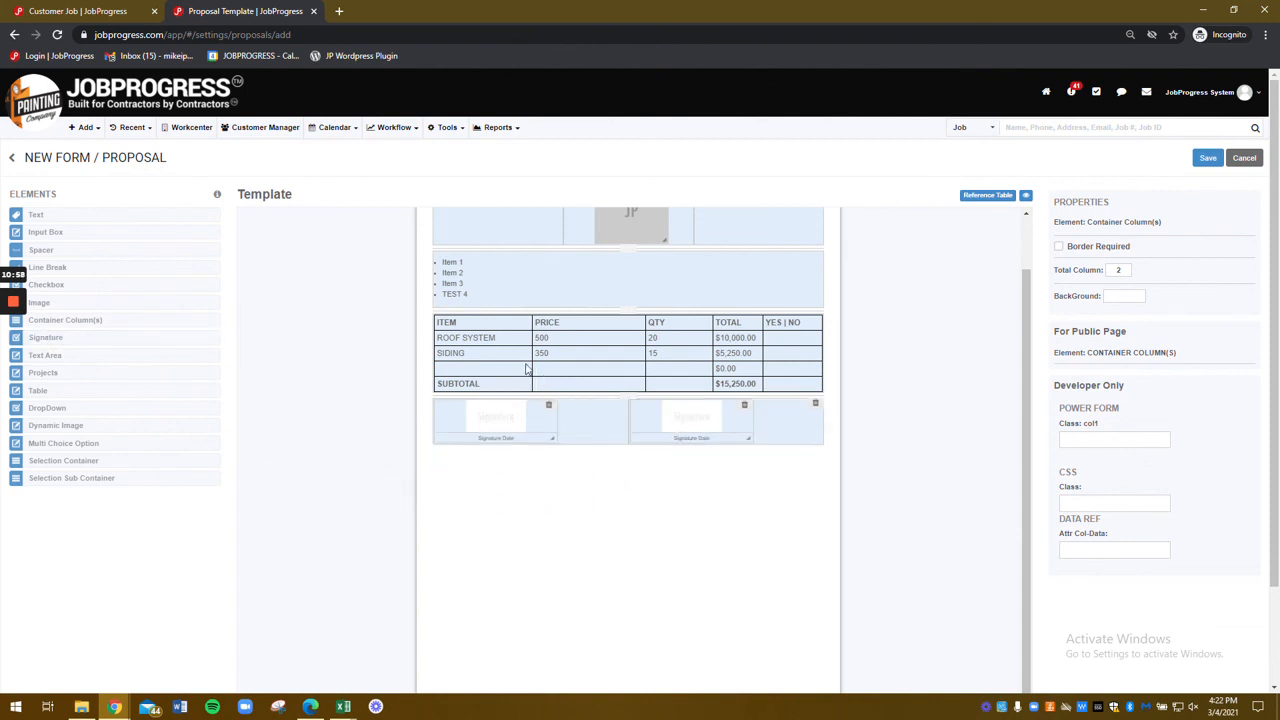
pyautogui.moveTo(47, 252)
pyautogui.mouseDown()
pyautogui.moveTo(414, 471)
pyautogui.moveTo(640, 432)
pyautogui.moveTo(630, 424)
pyautogui.moveTo(689, 406)
pyautogui.mouseUp()
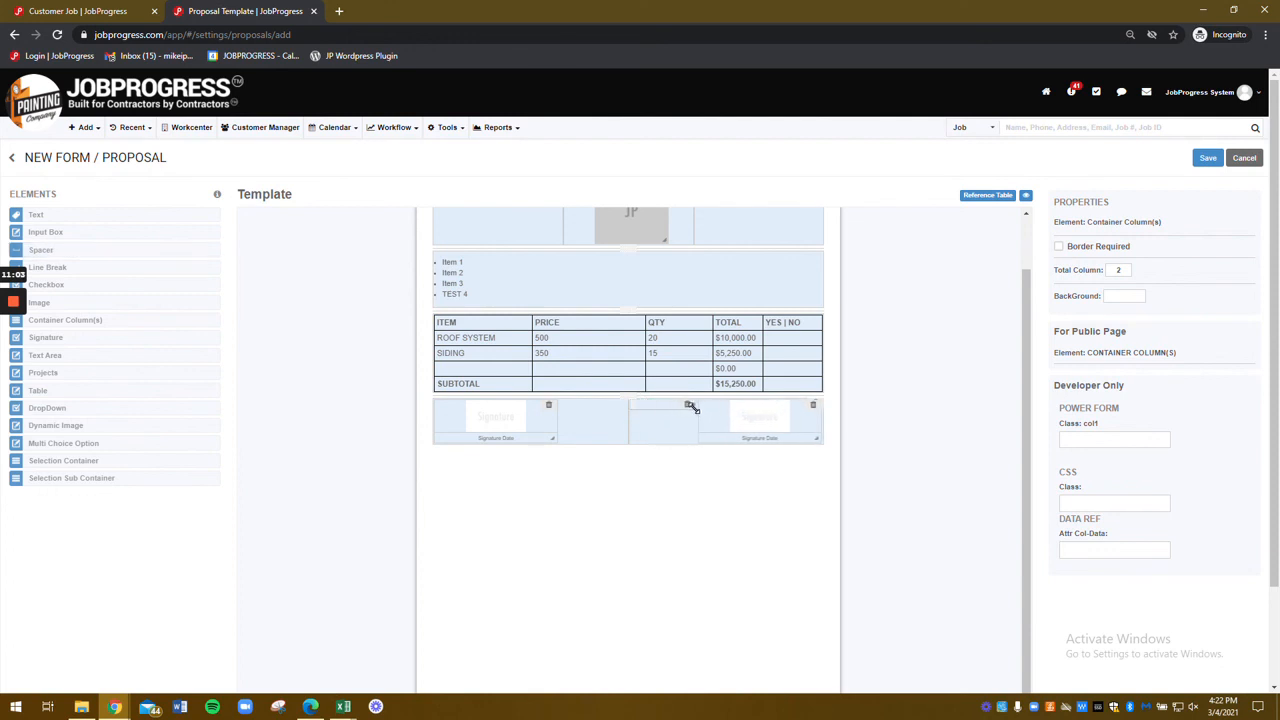
# Step: Assign the right signature block to the Customer signer
pyautogui.click(489, 420)
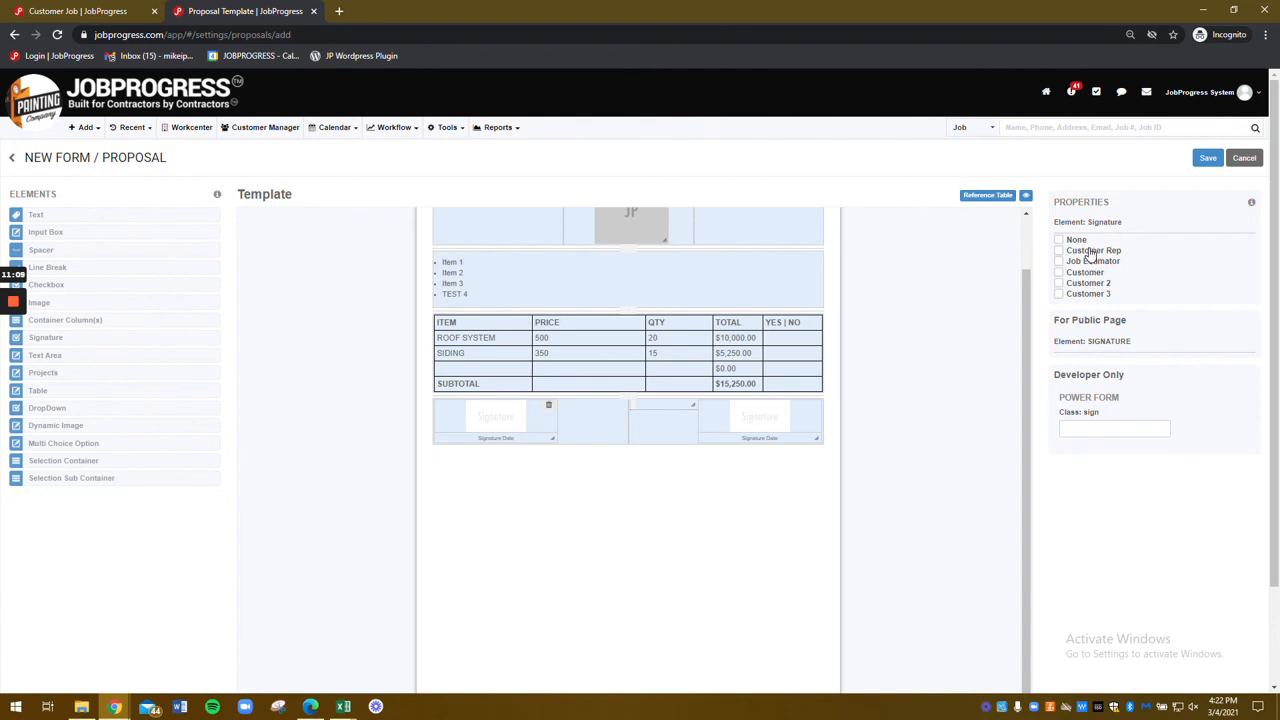
pyautogui.click(765, 428)
pyautogui.scroll(1, 648, 567)
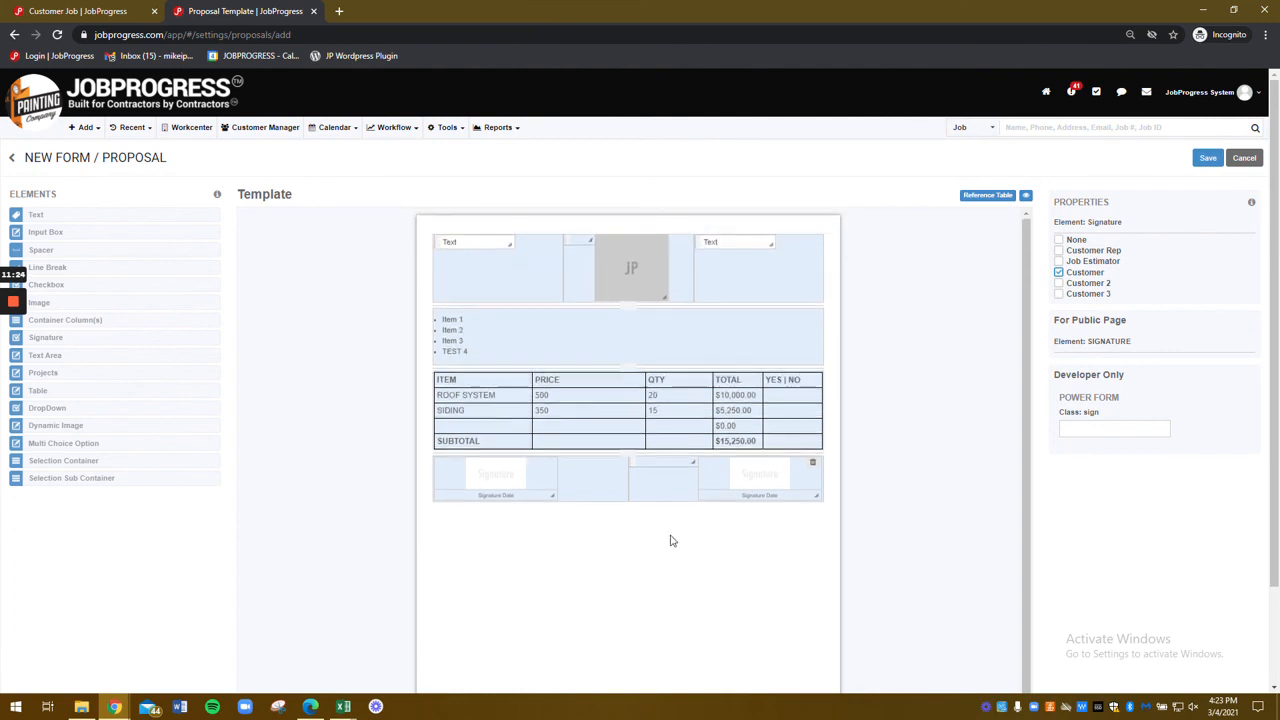
# Step: Save the template with the title TEST PROPOSAL
pyautogui.click(1206, 160)
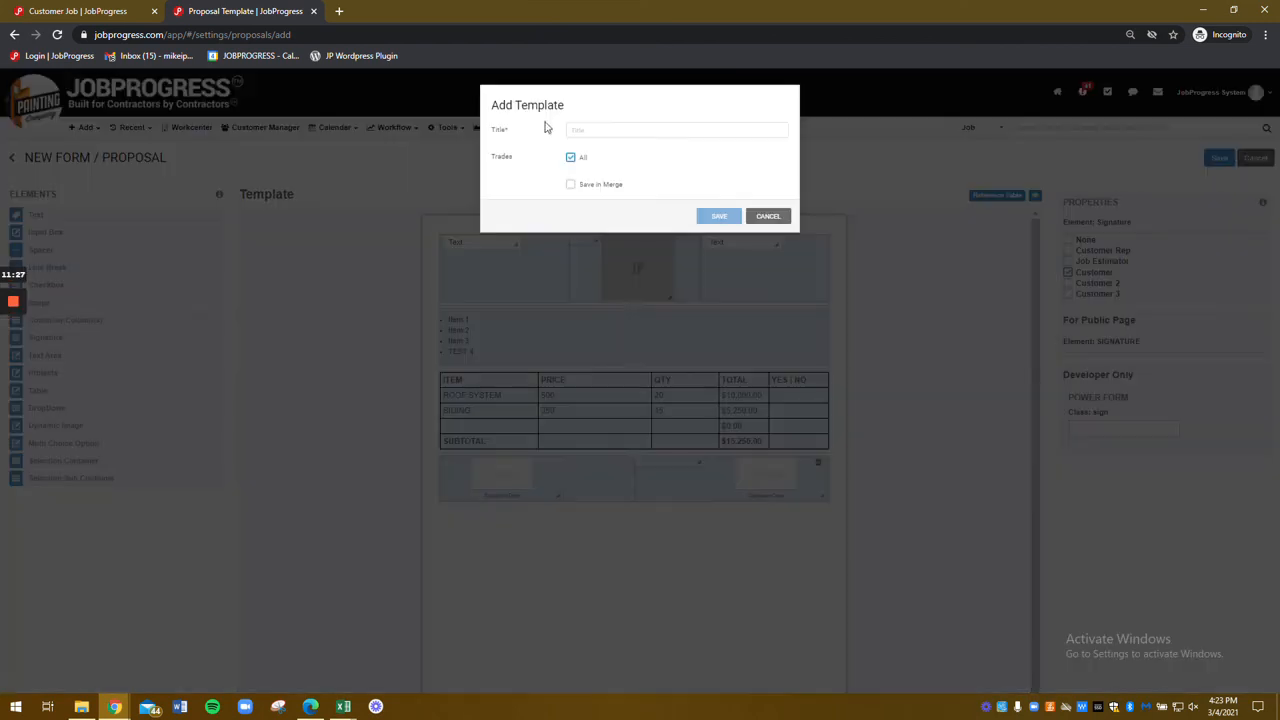
pyautogui.write('TEST PROPOSAL')
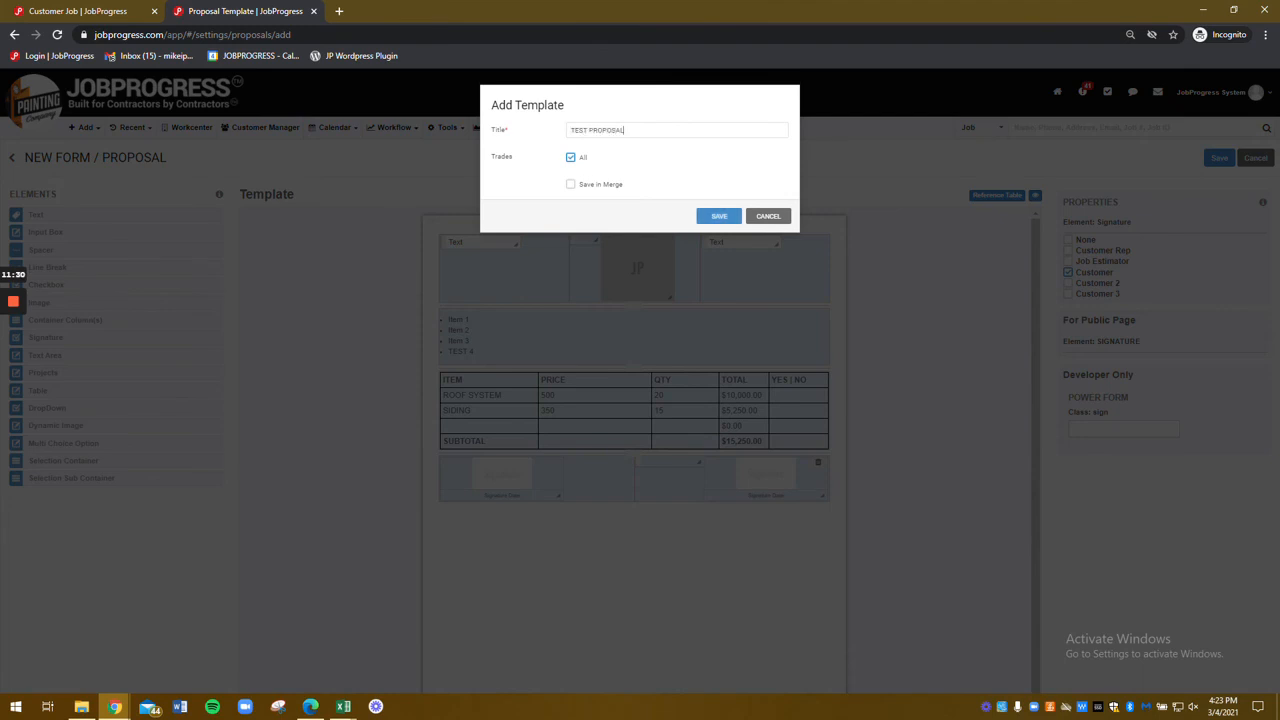
pyautogui.click(719, 216)
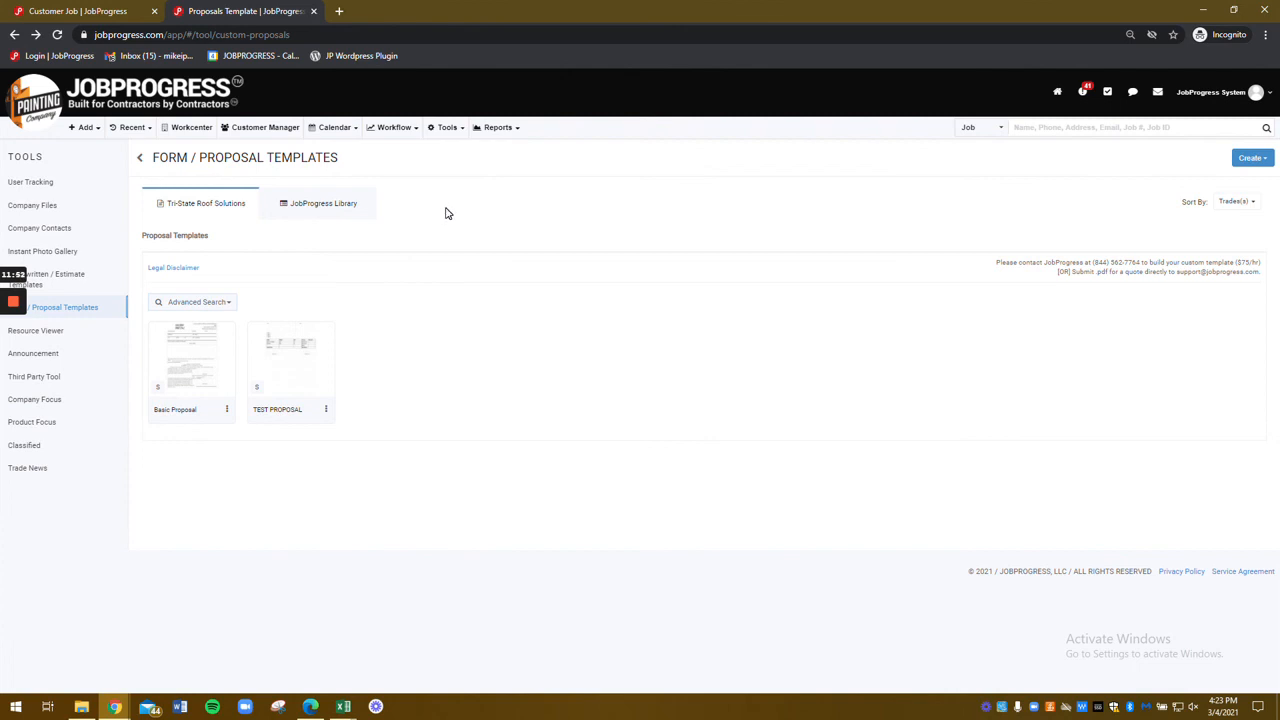
pyautogui.moveTo(7, 304)
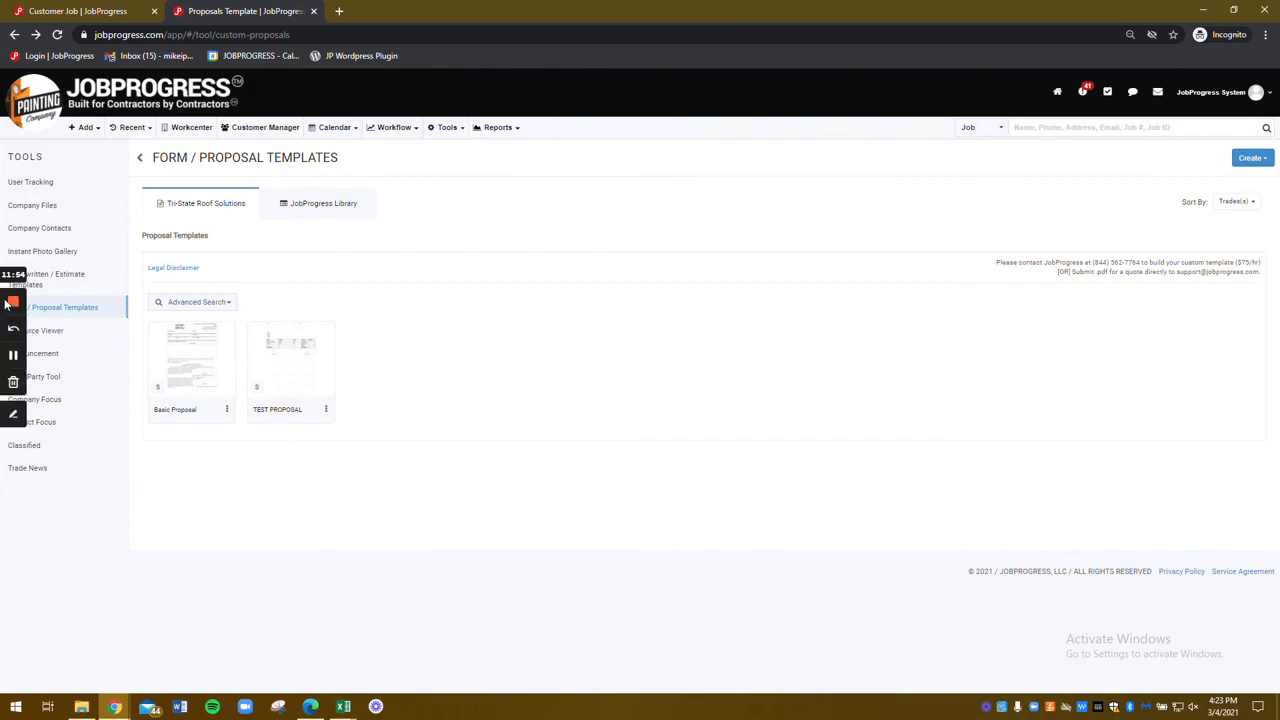